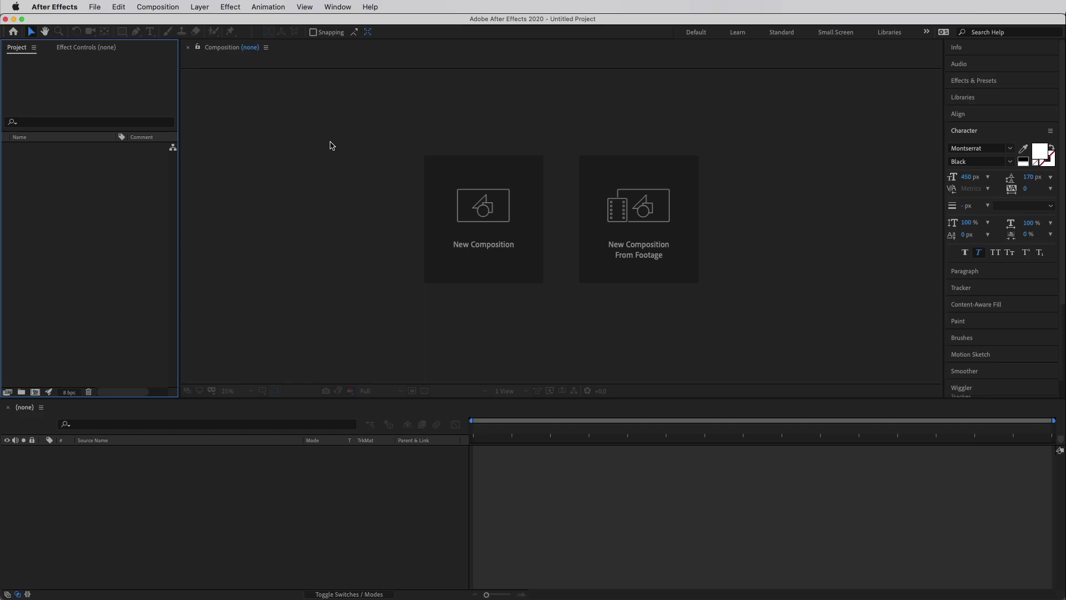
Create a composition named Post at 1080 x 1080 px, 25 fps, with a 12-second duration
{"action": "left_click", "coordinate": [440, 205]}
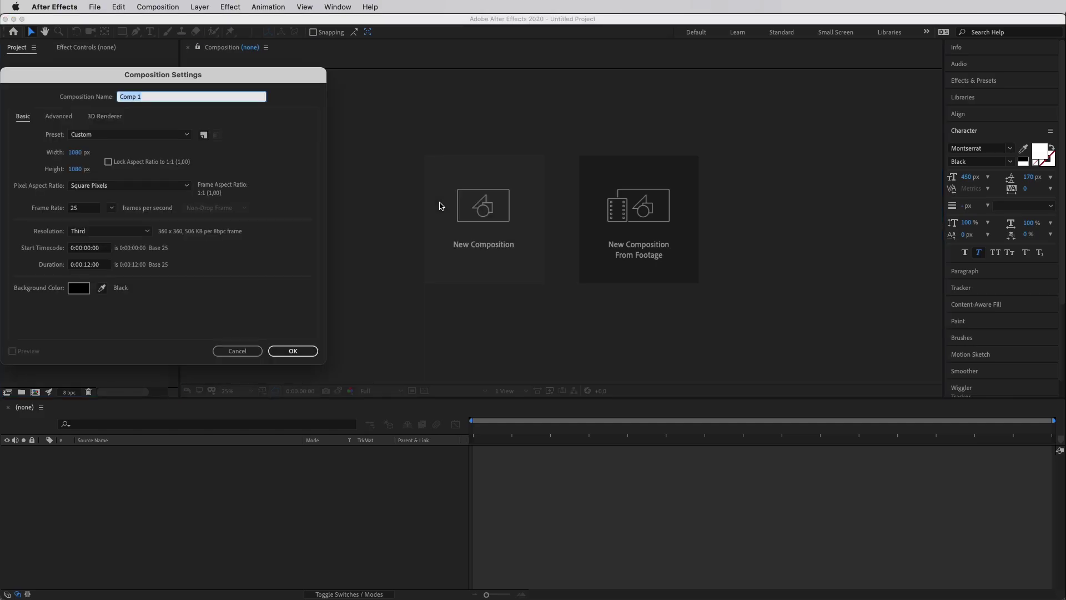
{"action": "type", "text": "Post"}
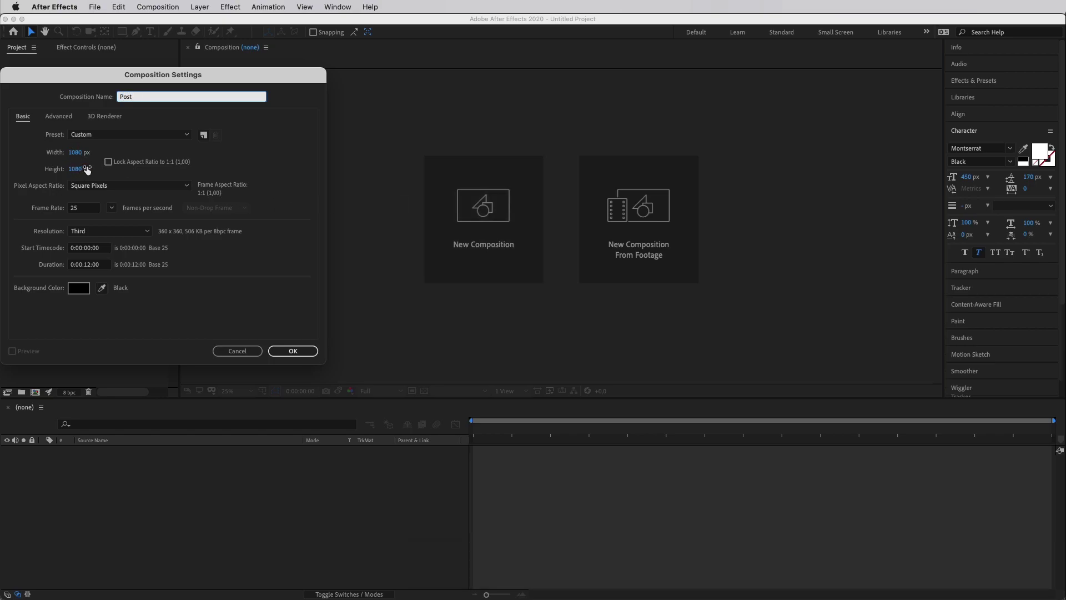
{"action": "left_click", "coordinate": [293, 351]}
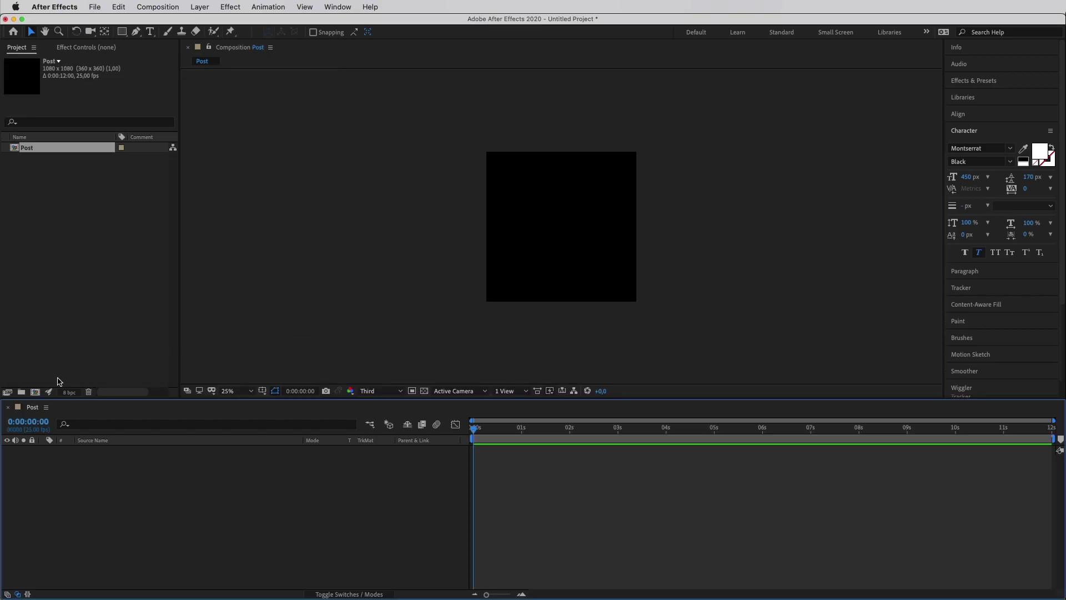
Create a second composition named Story with a height of 1920 px
{"action": "left_click", "coordinate": [35, 392]}
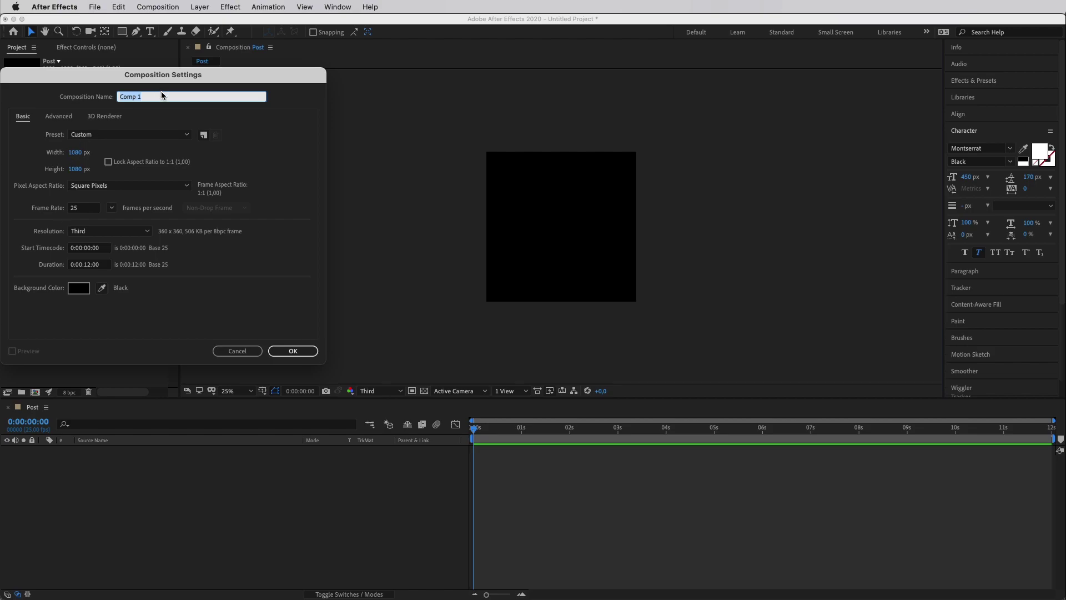
{"action": "key", "text": "shift"}
{"action": "type", "text": "Story"}
{"action": "left_click", "coordinate": [75, 173]}
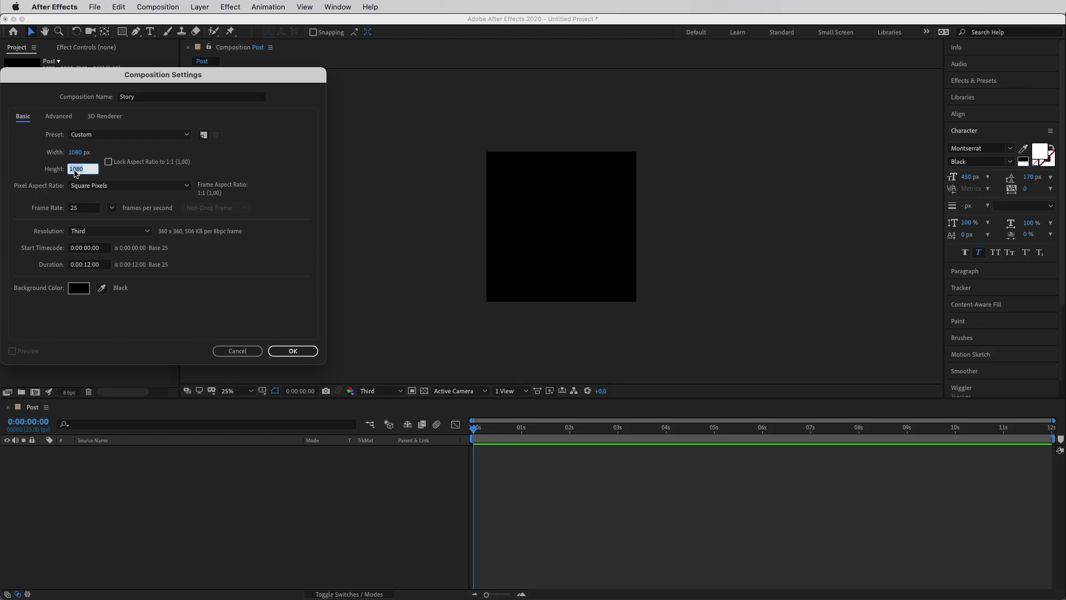
{"action": "type", "text": "1920"}
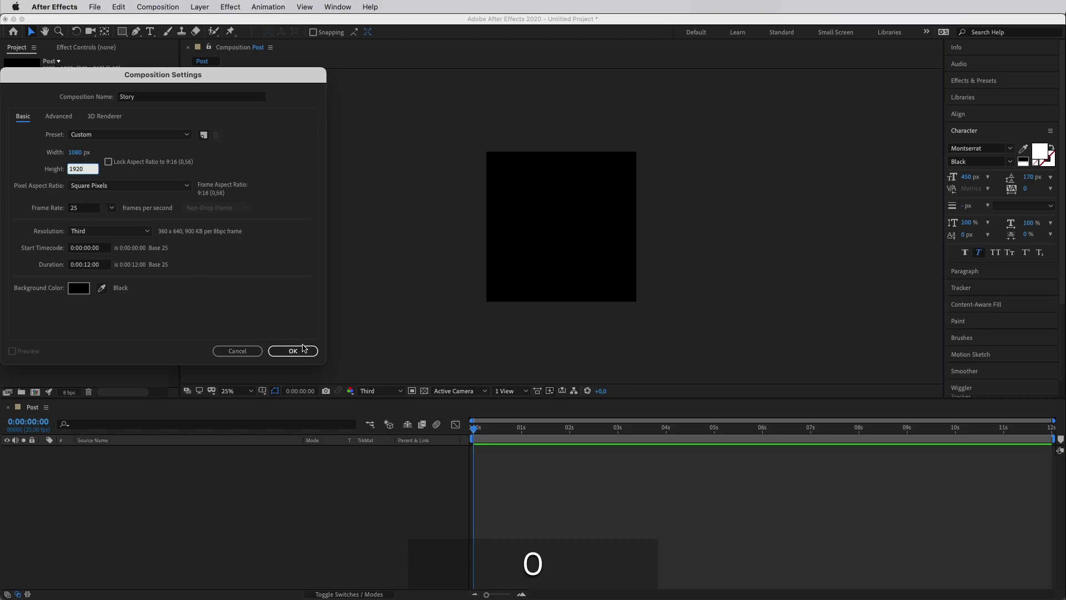
{"action": "left_click", "coordinate": [308, 353]}
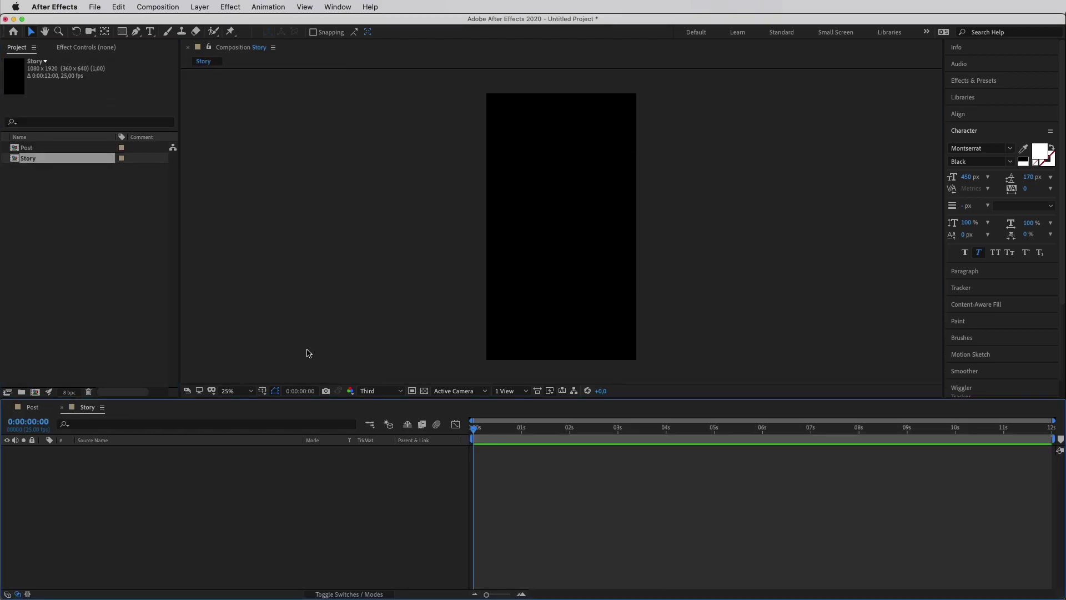
{"action": "left_click", "coordinate": [51, 207]}
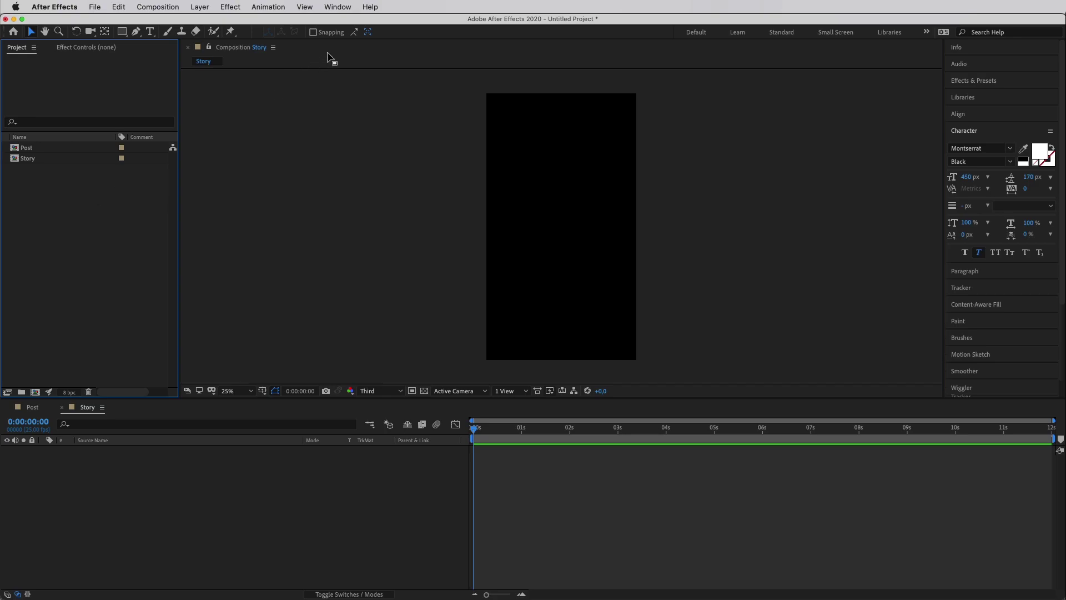
Open AEJuice Pack Manager 3, dock it beside the Project panel and widen that panel group
{"action": "left_click", "coordinate": [340, 10]}
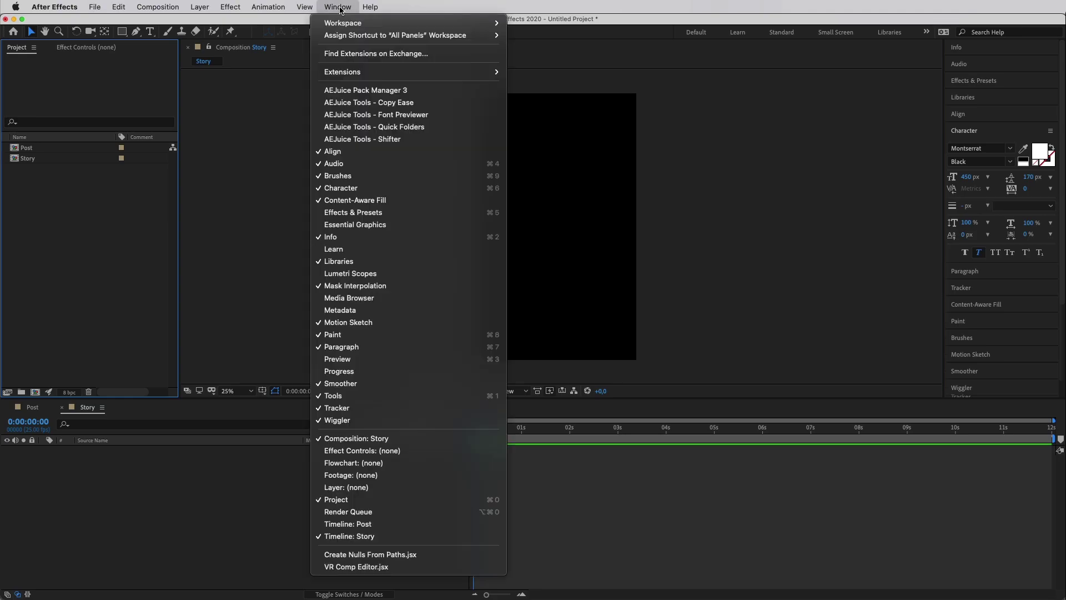
{"action": "left_click", "coordinate": [390, 94]}
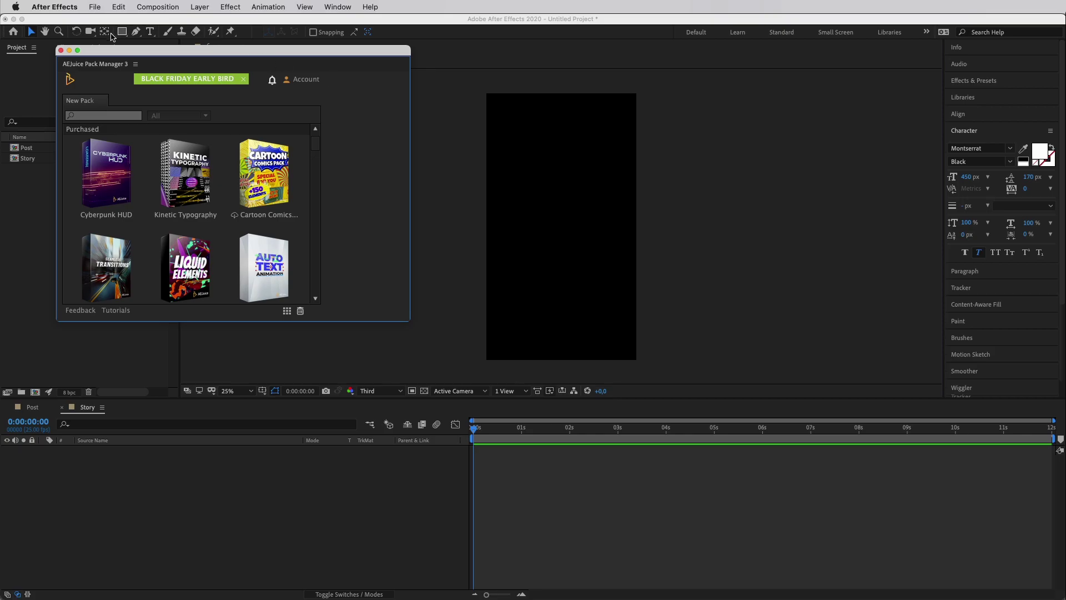
{"action": "left_click_drag", "start_coordinate": [94, 64], "coordinate": [108, 46]}
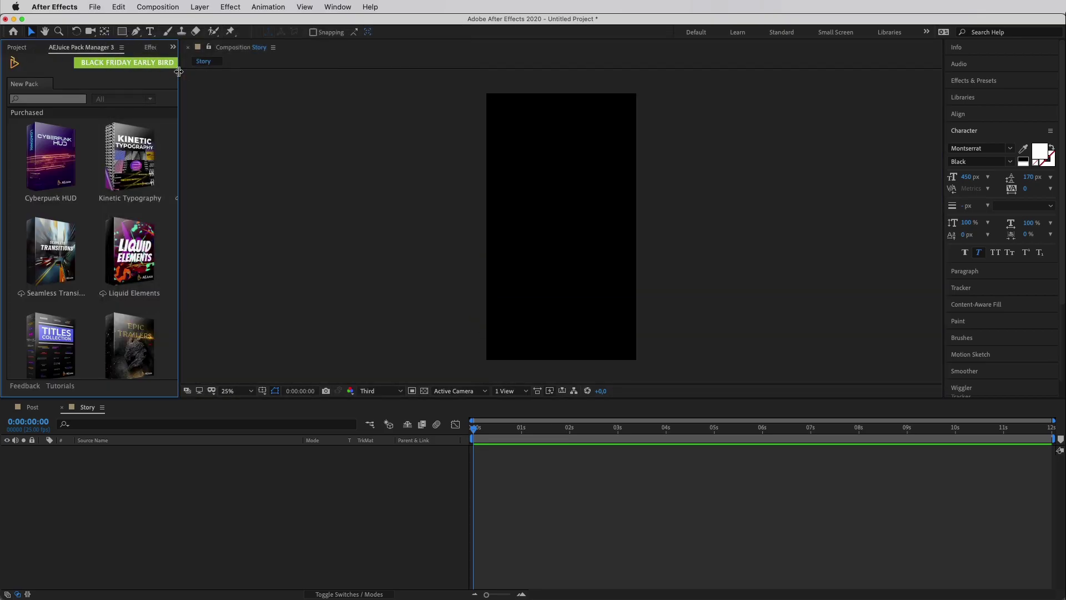
{"action": "left_click_drag", "start_coordinate": [177, 72], "coordinate": [287, 83]}
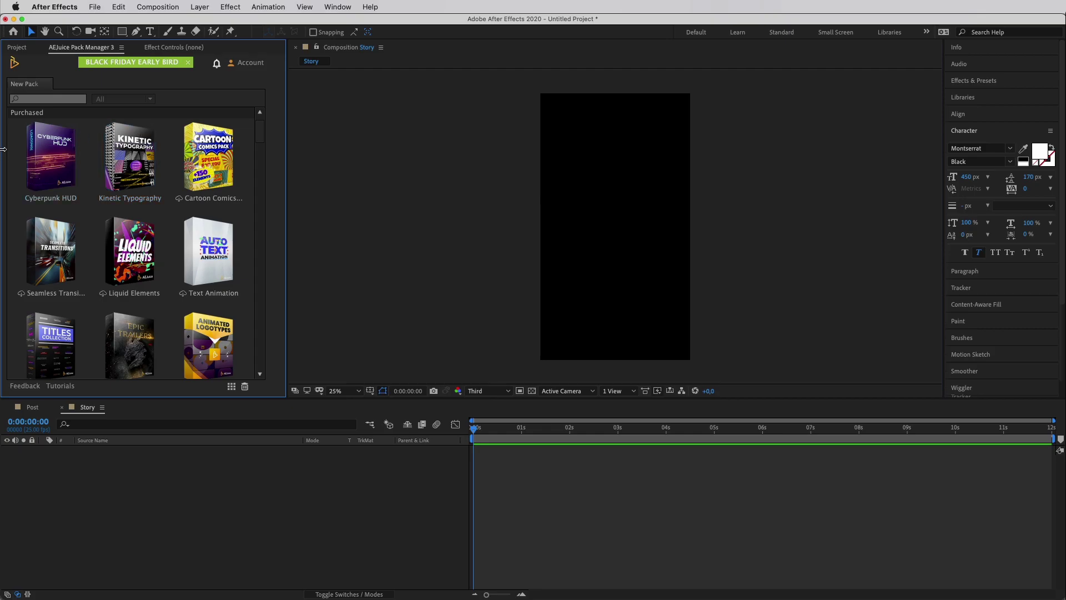
Load the Cyberpunk HUD and Kinetic Typography packs in separate tabs, with smaller thumbnails and previews playing
{"action": "left_click", "coordinate": [51, 151]}
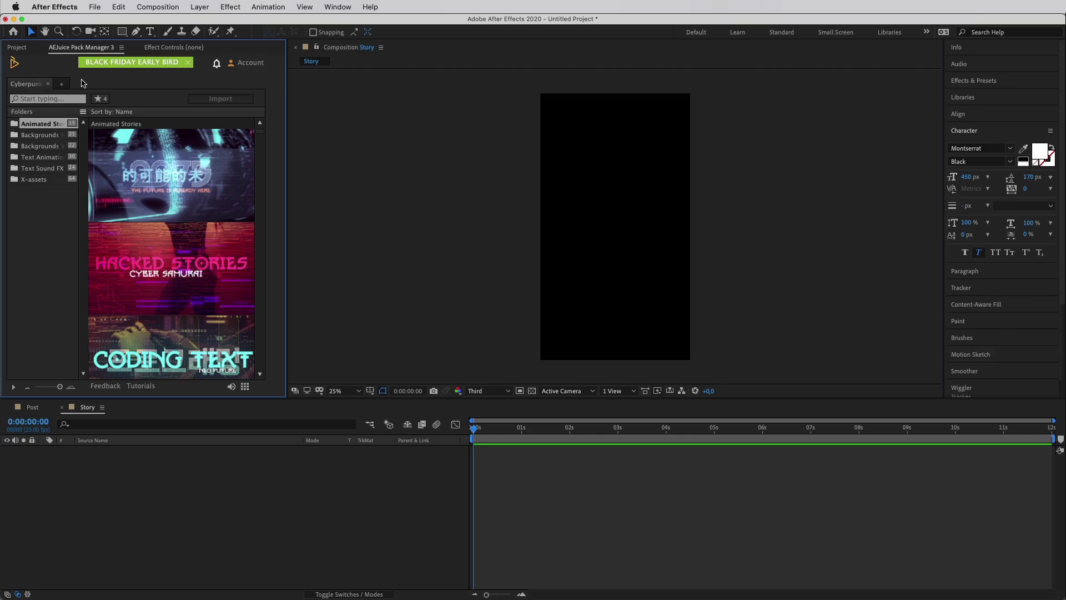
{"action": "left_click", "coordinate": [63, 85]}
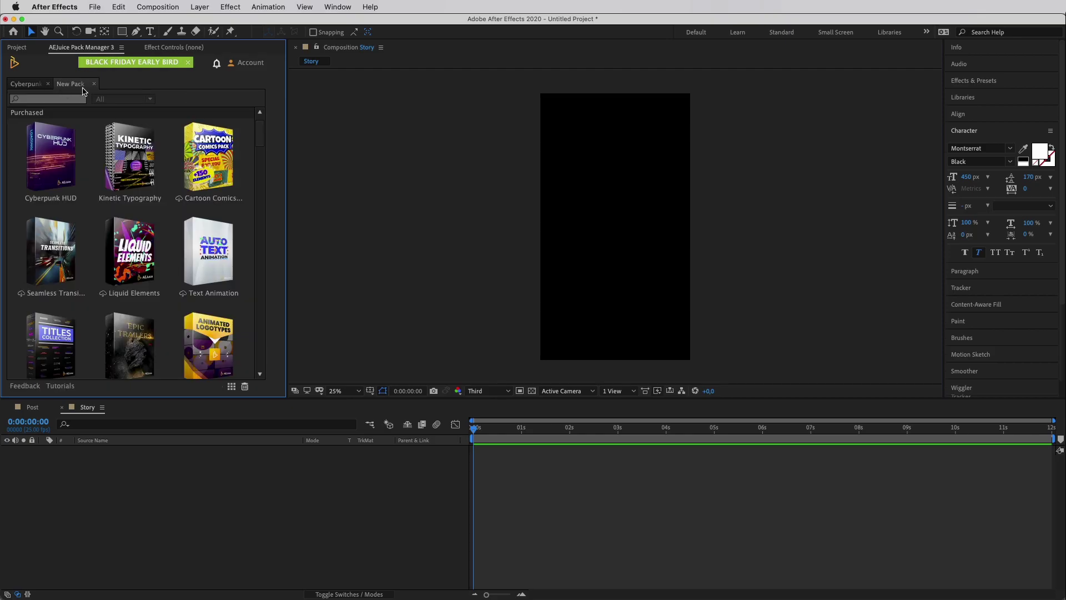
{"action": "left_click", "coordinate": [121, 153]}
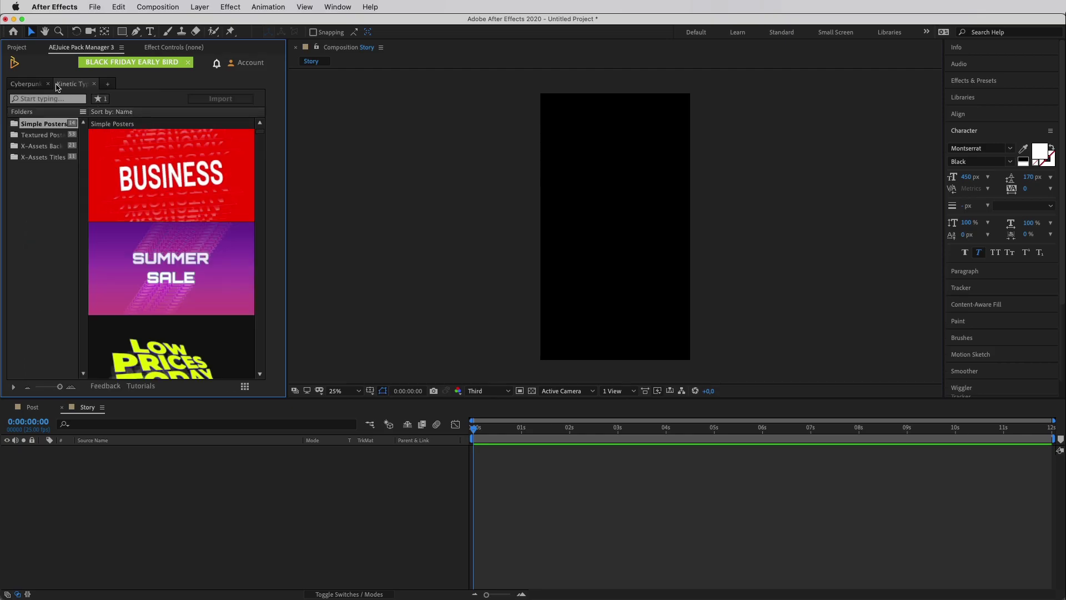
{"action": "left_click", "coordinate": [20, 85]}
{"action": "left_click", "coordinate": [61, 86]}
{"action": "left_click", "coordinate": [27, 387]}
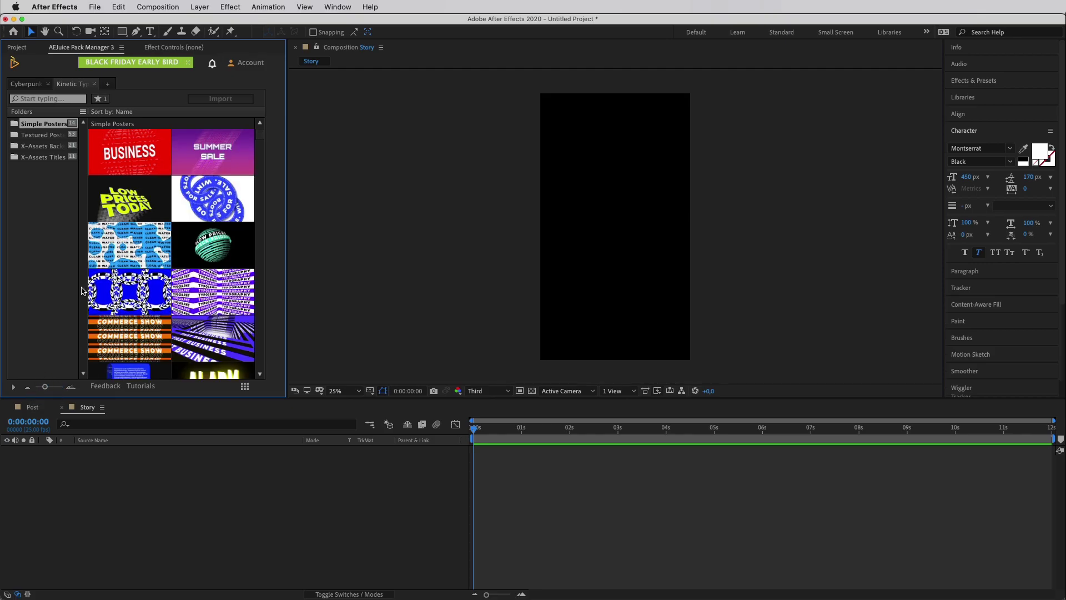
{"action": "left_click", "coordinate": [14, 389]}
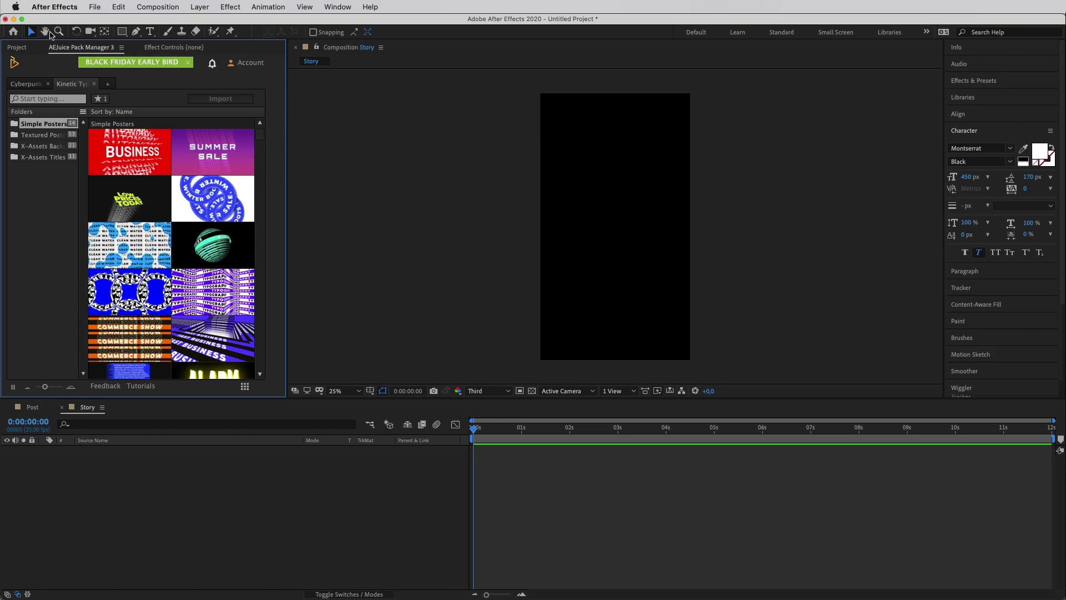
Examine the asset folders of the Cyberpunk HUD pack and the Kinetic Typography pack
{"action": "left_click", "coordinate": [31, 84]}
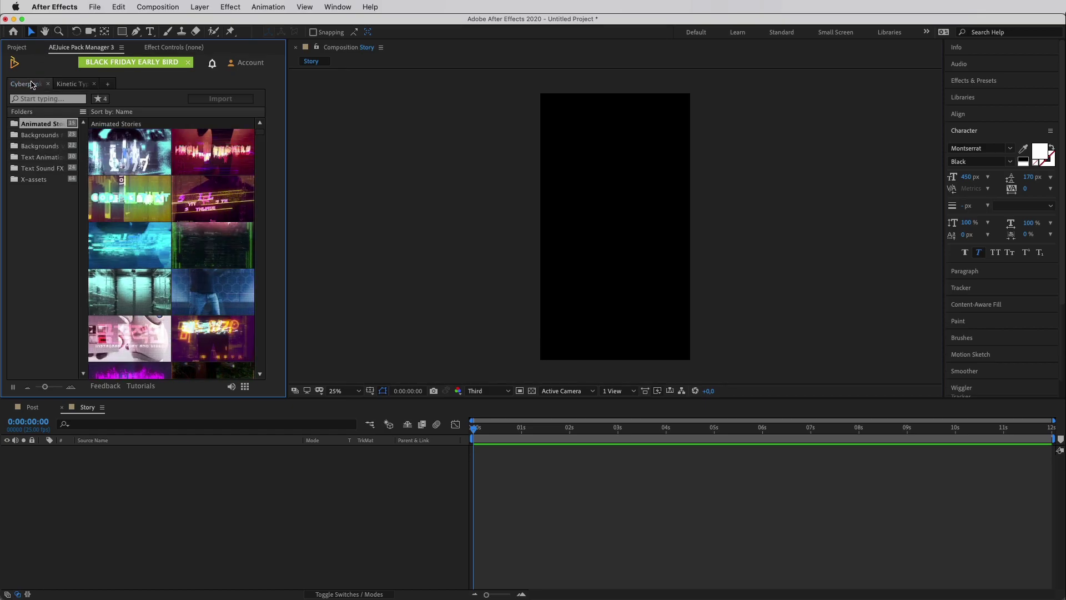
{"action": "left_click", "coordinate": [52, 134]}
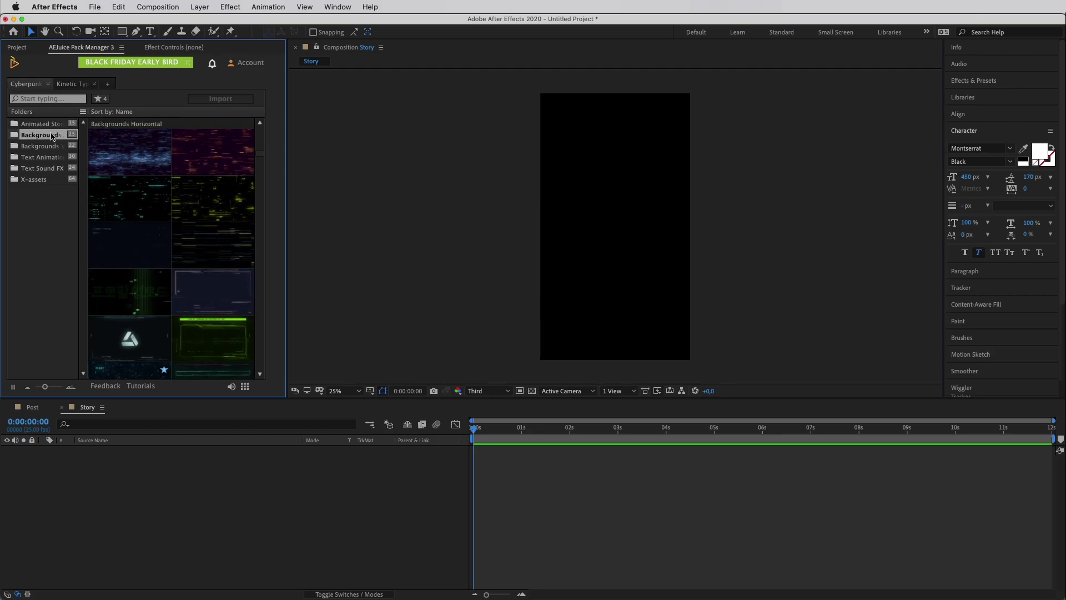
{"action": "left_click", "coordinate": [47, 146]}
{"action": "left_click", "coordinate": [40, 157]}
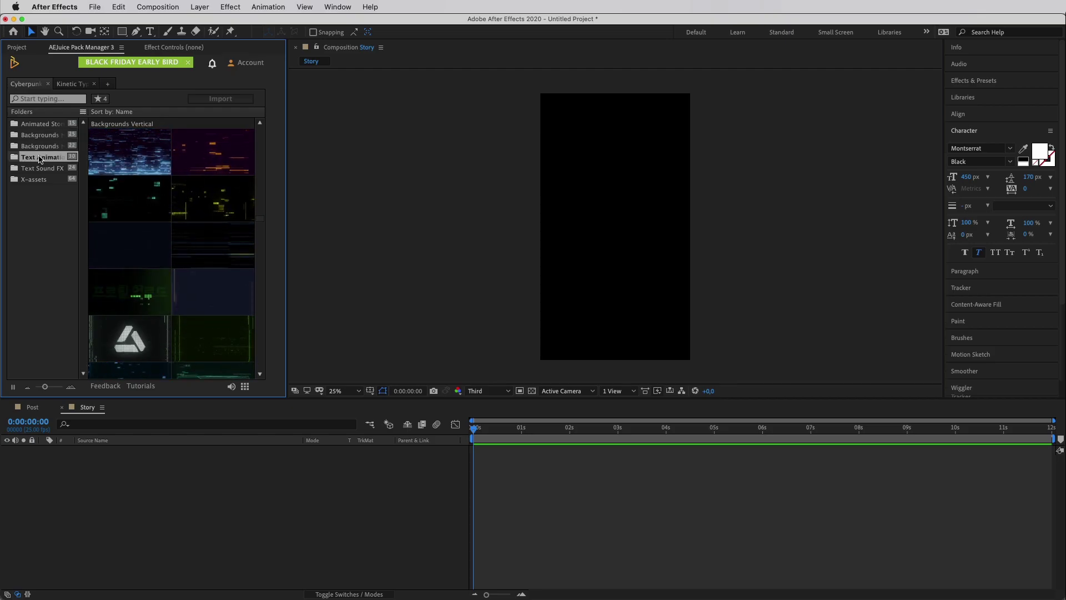
{"action": "left_click", "coordinate": [47, 169]}
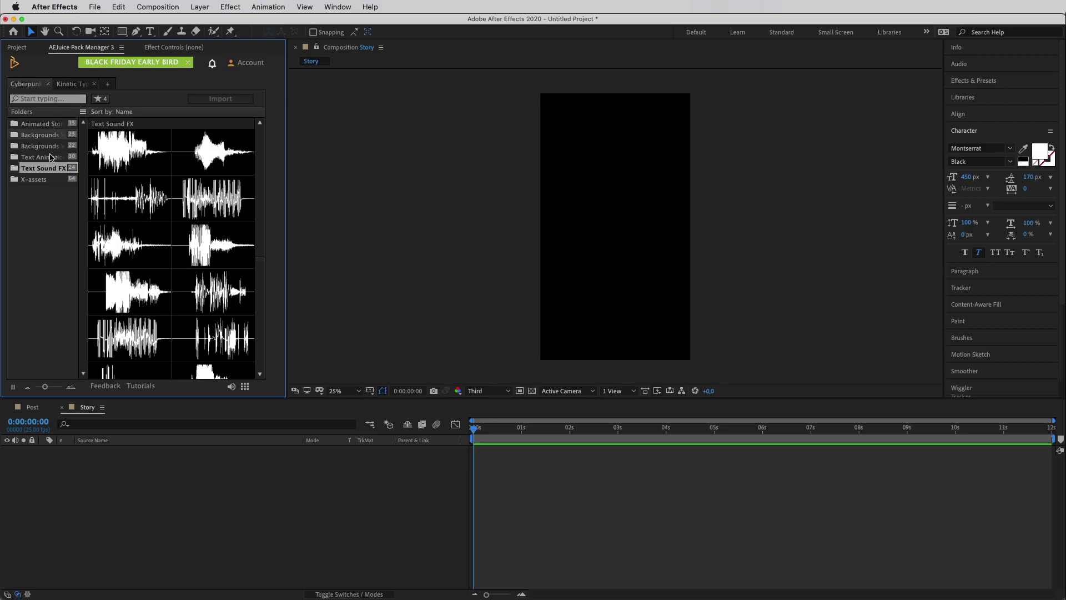
{"action": "left_click", "coordinate": [35, 178]}
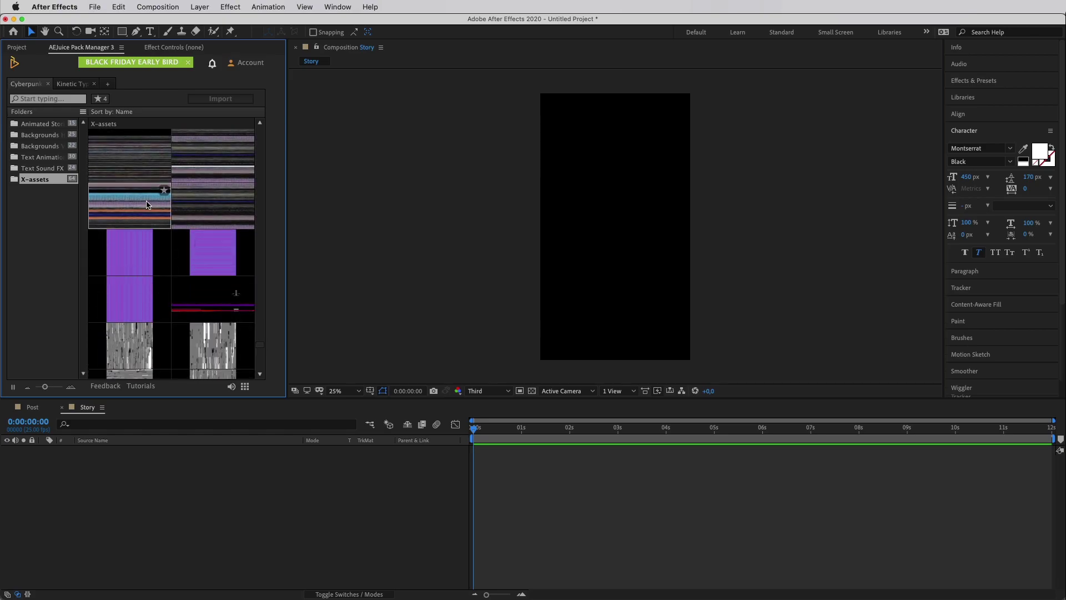
{"action": "left_click", "coordinate": [66, 86]}
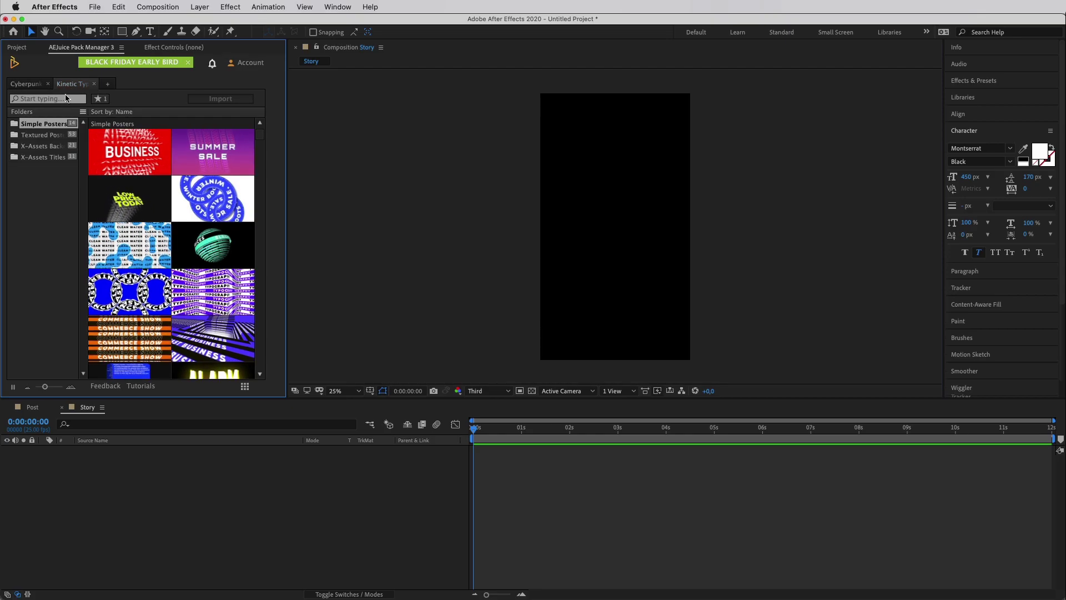
{"action": "left_click", "coordinate": [53, 137]}
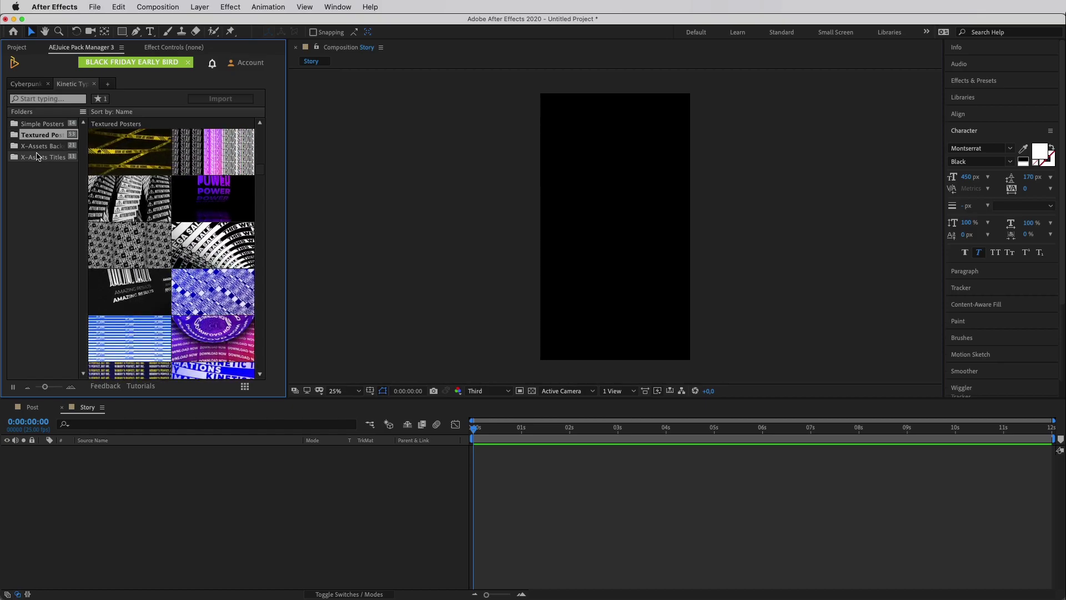
{"action": "left_click", "coordinate": [39, 145]}
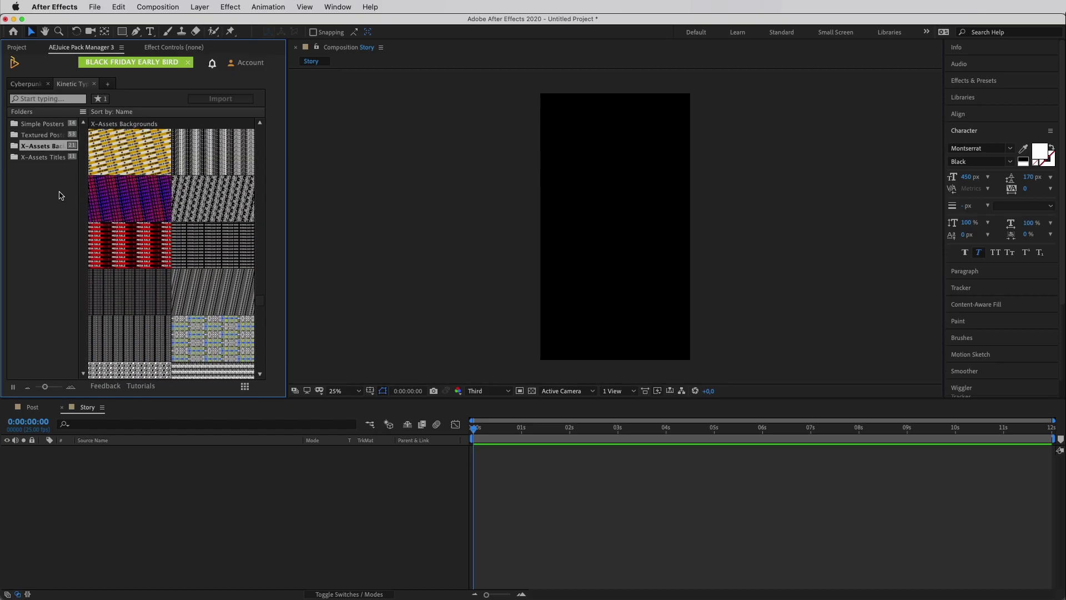
{"action": "left_click", "coordinate": [40, 157]}
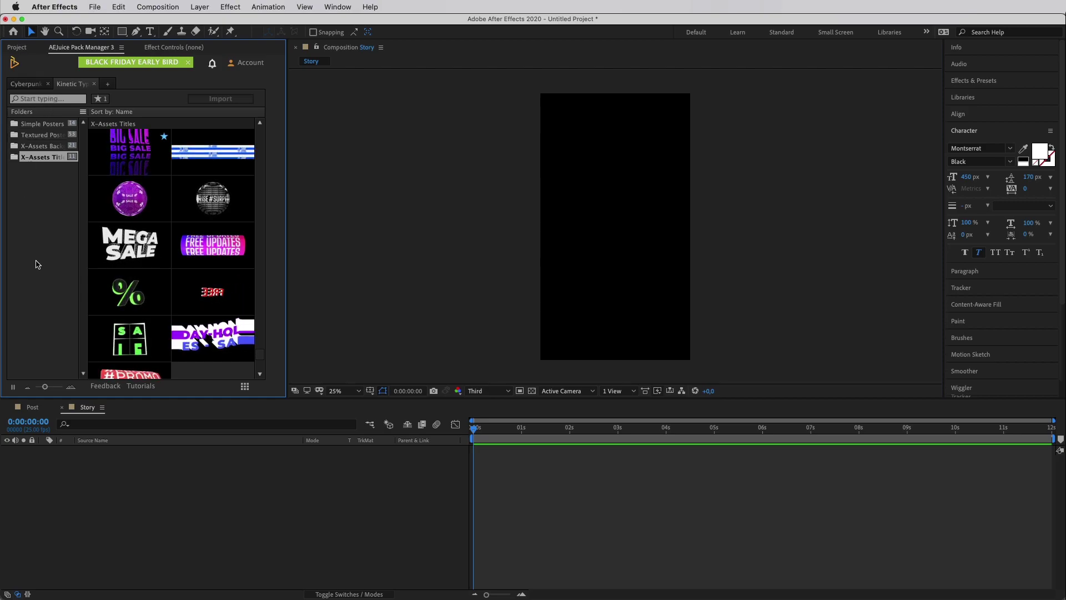
Add the starred blue-particle Background 11 from the Cyberpunk HUD pack's Backgrounds Horizontal folder to the Post composition
{"action": "left_click", "coordinate": [33, 408]}
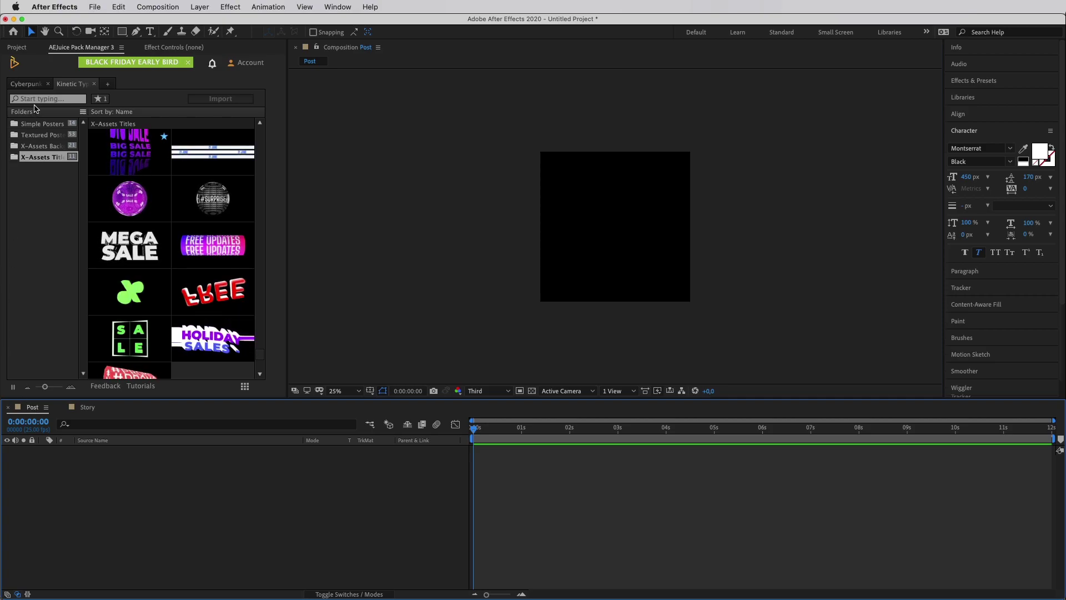
{"action": "left_click", "coordinate": [31, 83]}
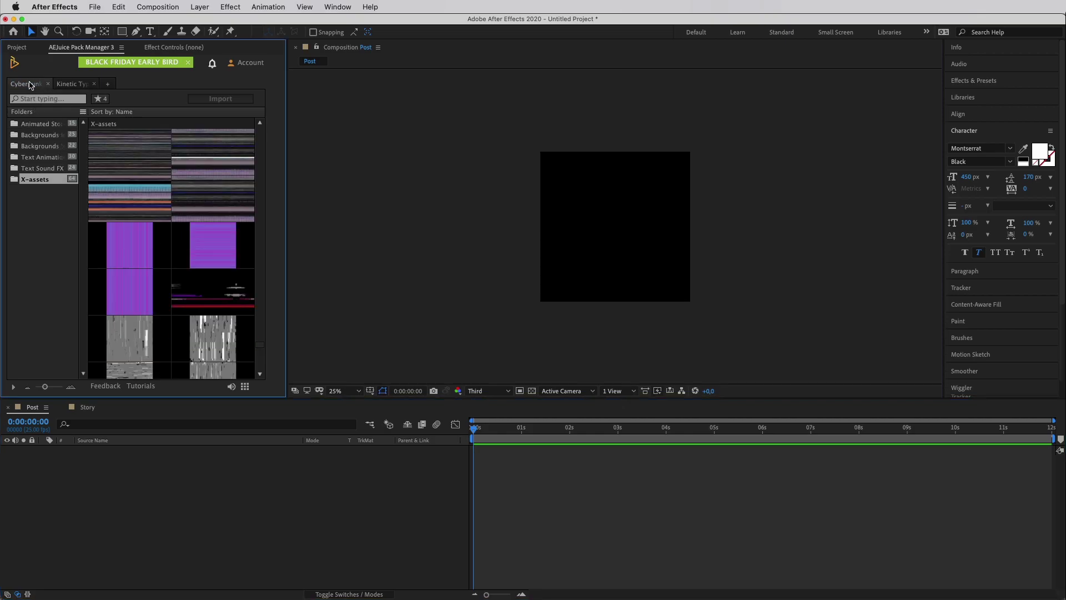
{"action": "left_click", "coordinate": [41, 136]}
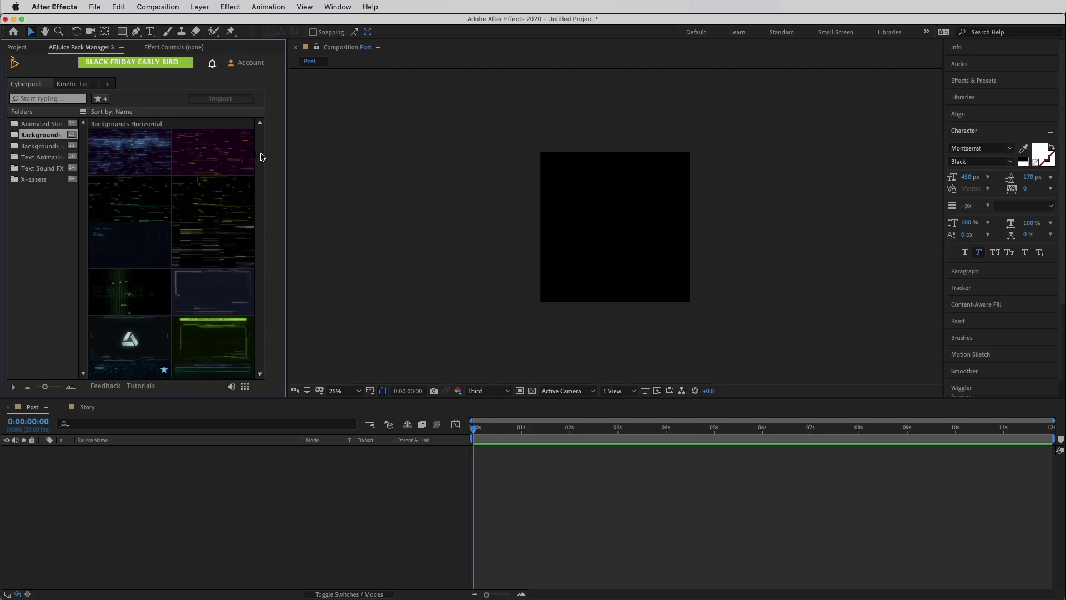
{"action": "scroll", "coordinate": [263, 157], "scroll_direction": "down", "scroll_amount": 5}
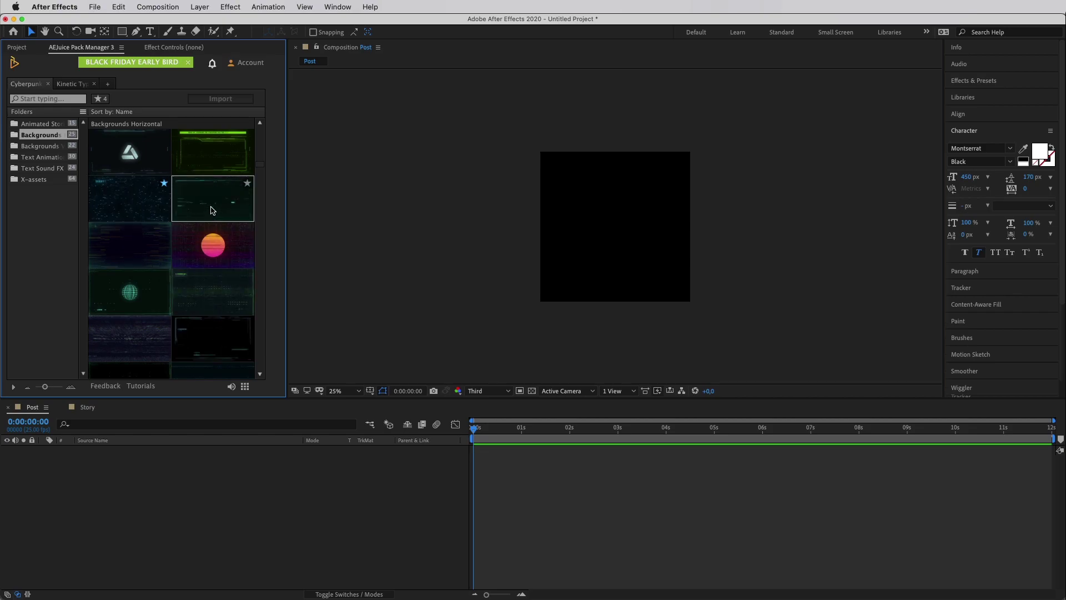
{"action": "left_click", "coordinate": [138, 197]}
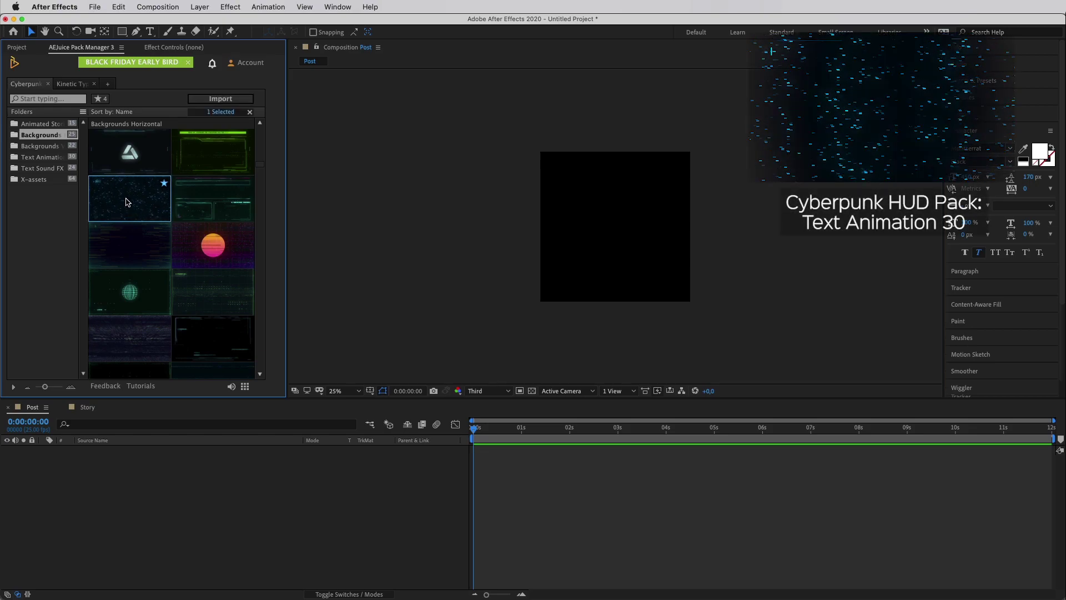
{"action": "mouse_move", "coordinate": [139, 207]}
{"action": "left_click_drag", "start_coordinate": [139, 207], "coordinate": [164, 464]}
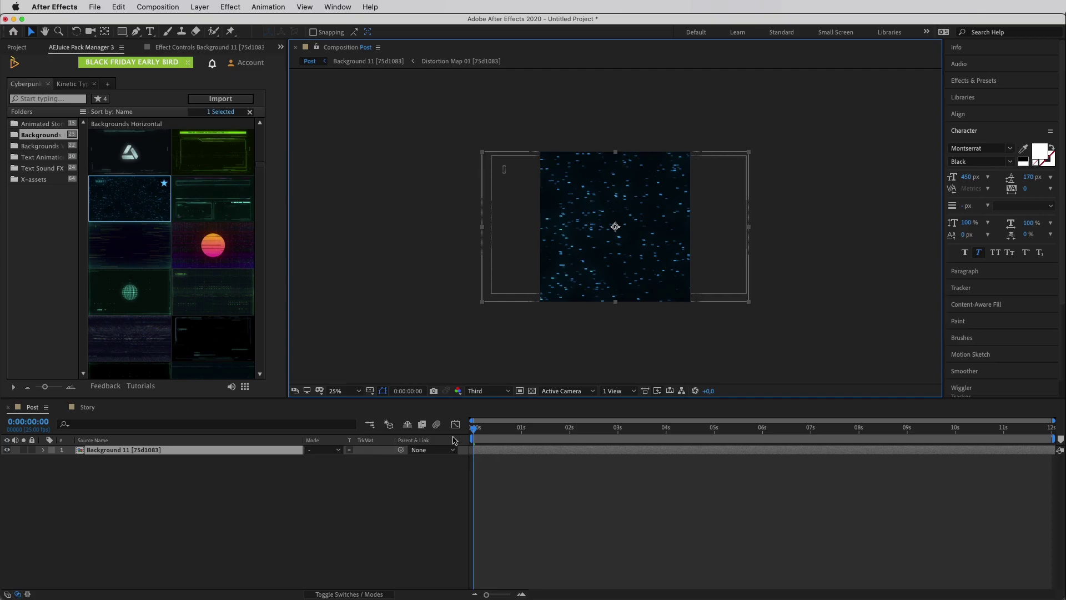
Preview the background up to 0:00:02:13, and open its composition with the Controls layer's effect settings shown
{"action": "left_click_drag", "start_coordinate": [476, 430], "coordinate": [596, 454]}
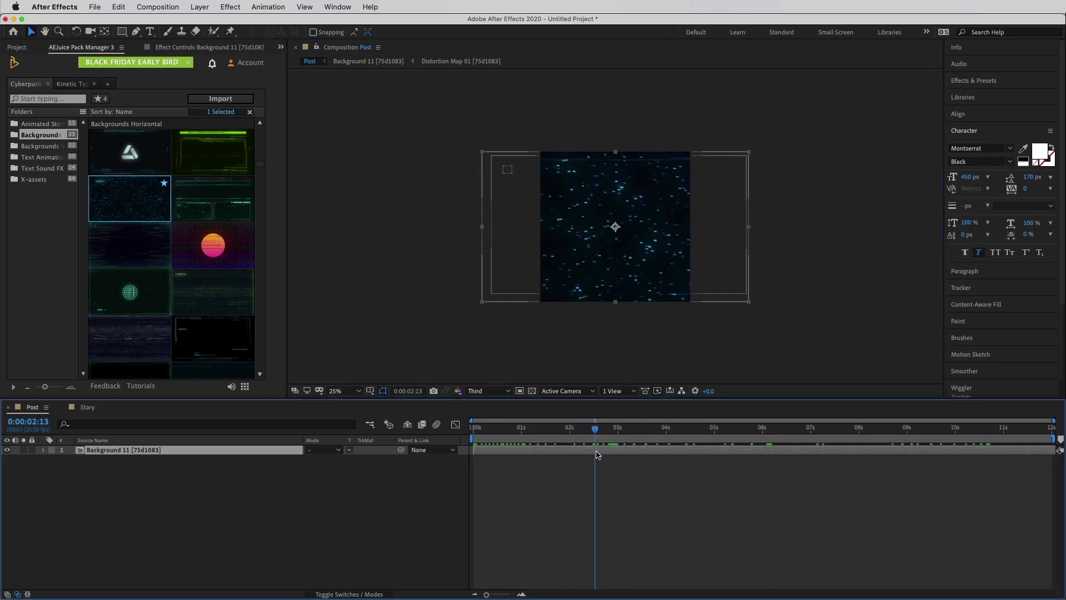
{"action": "double_click", "coordinate": [200, 452]}
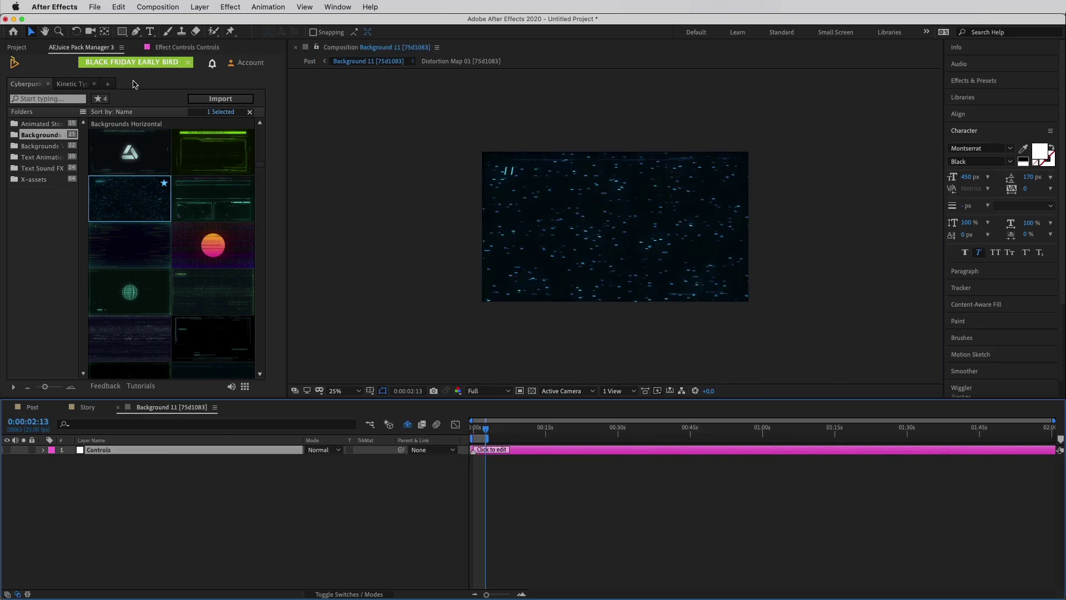
{"action": "left_click", "coordinate": [177, 49]}
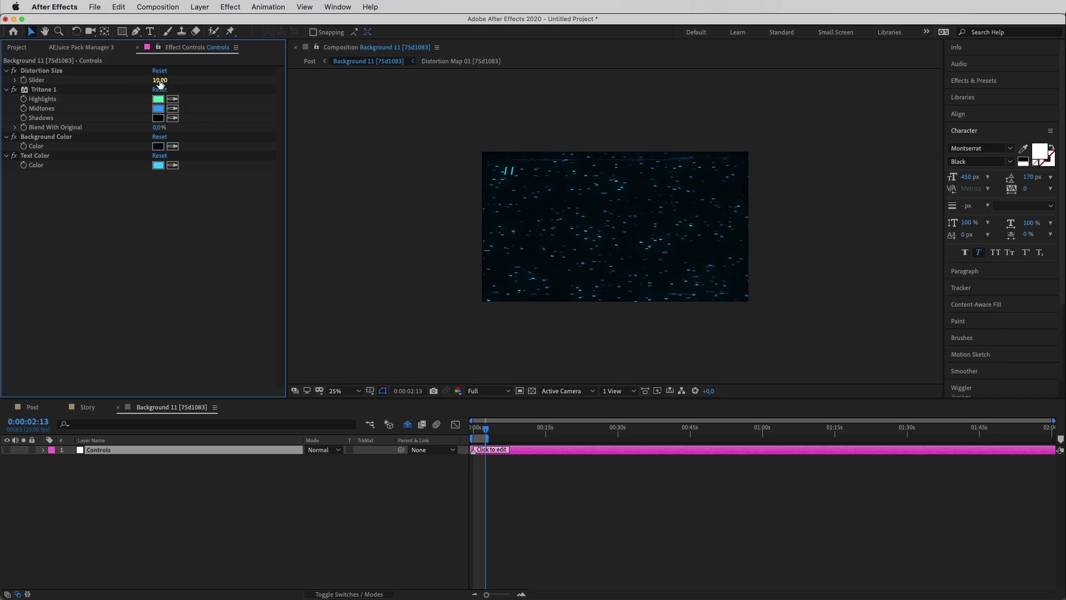
Try a Distortion Size of 50 on the background, undo it, and view the frame at 0:00:30:24
{"action": "left_click_drag", "start_coordinate": [160, 81], "coordinate": [182, 89]}
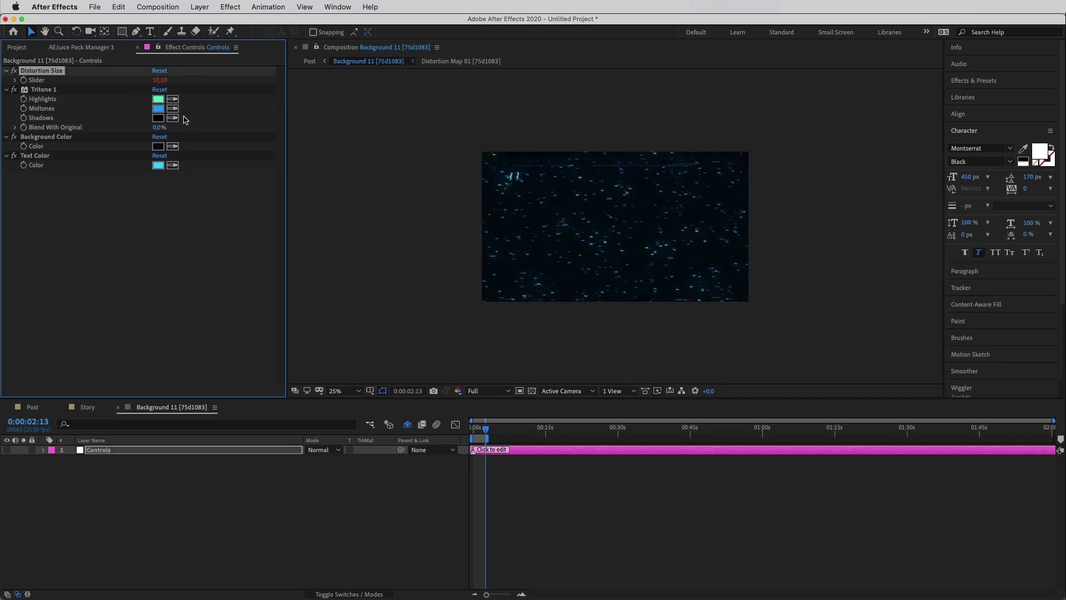
{"action": "key", "text": "super+z"}
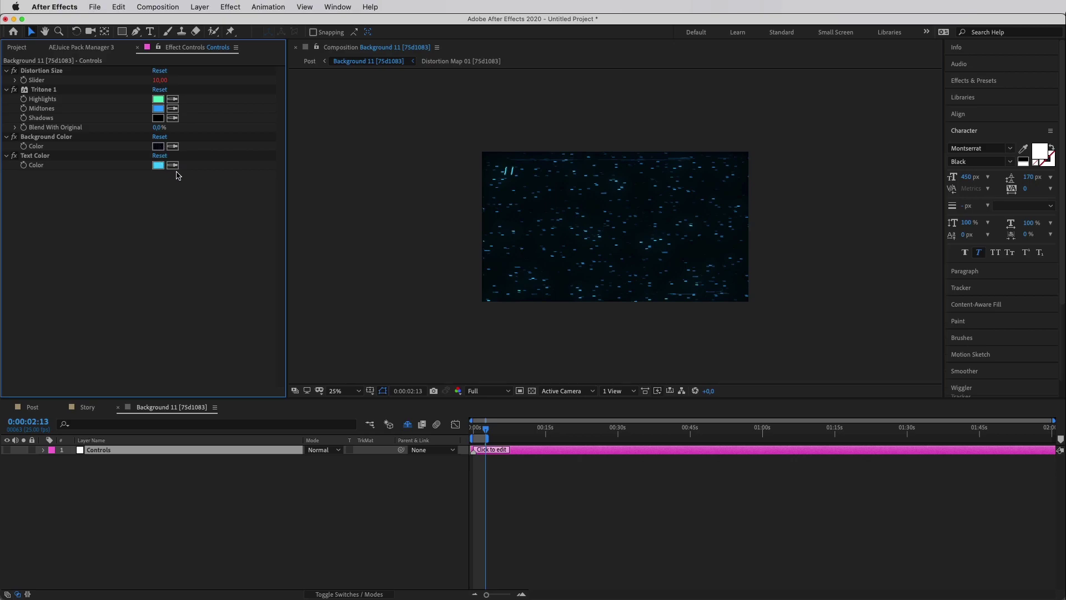
{"action": "left_click", "coordinate": [622, 432]}
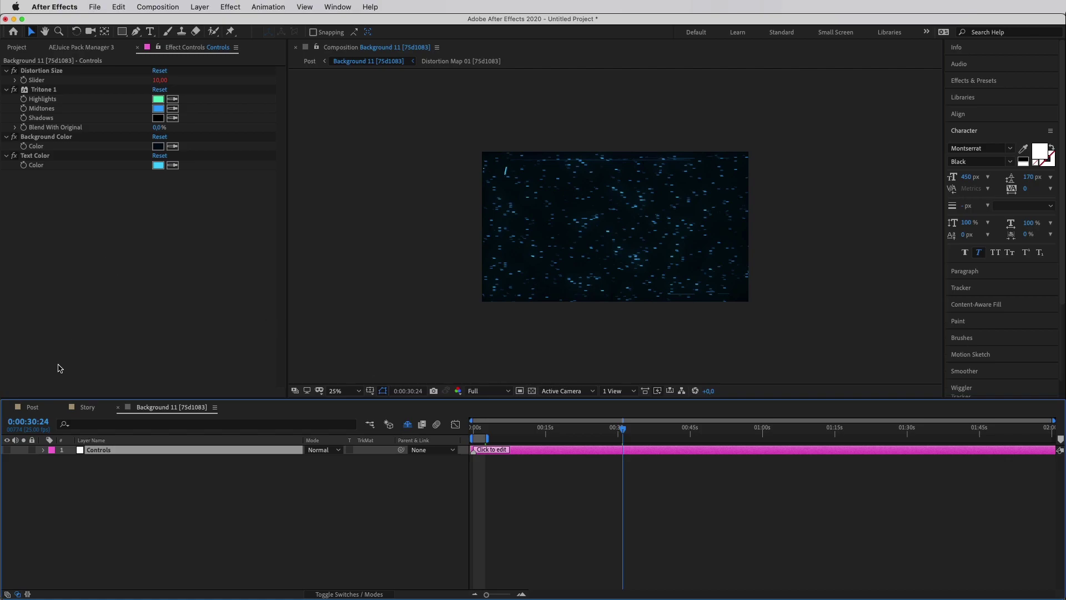
Add the starred BIG SALE Title 01 from the Kinetic Typography pack's X-Assets Titles to the Post composition at 0:00:00:14
{"action": "left_click", "coordinate": [32, 406]}
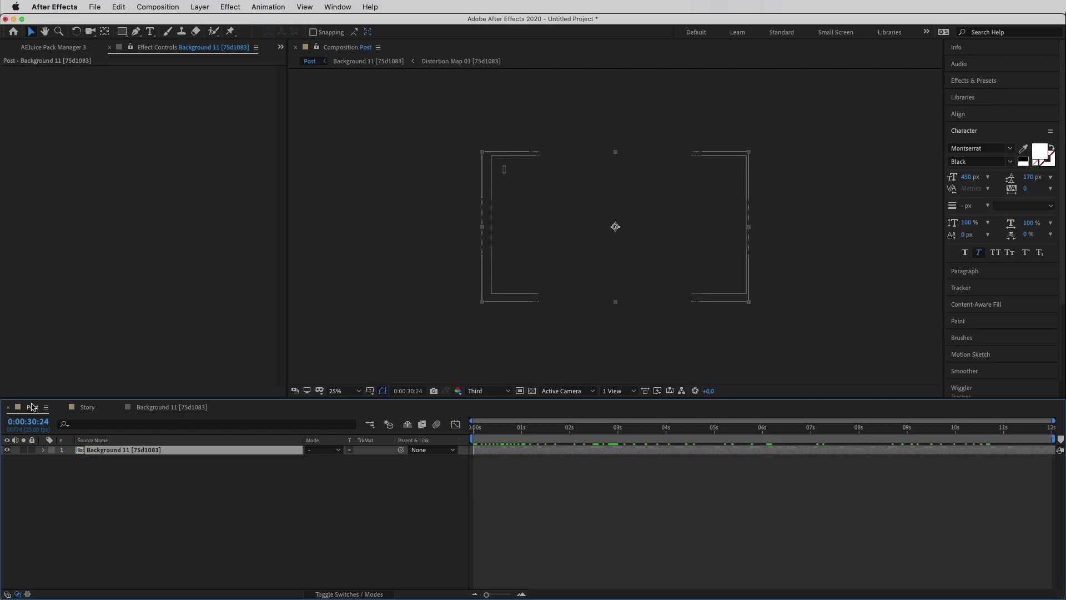
{"action": "left_click", "coordinate": [500, 432]}
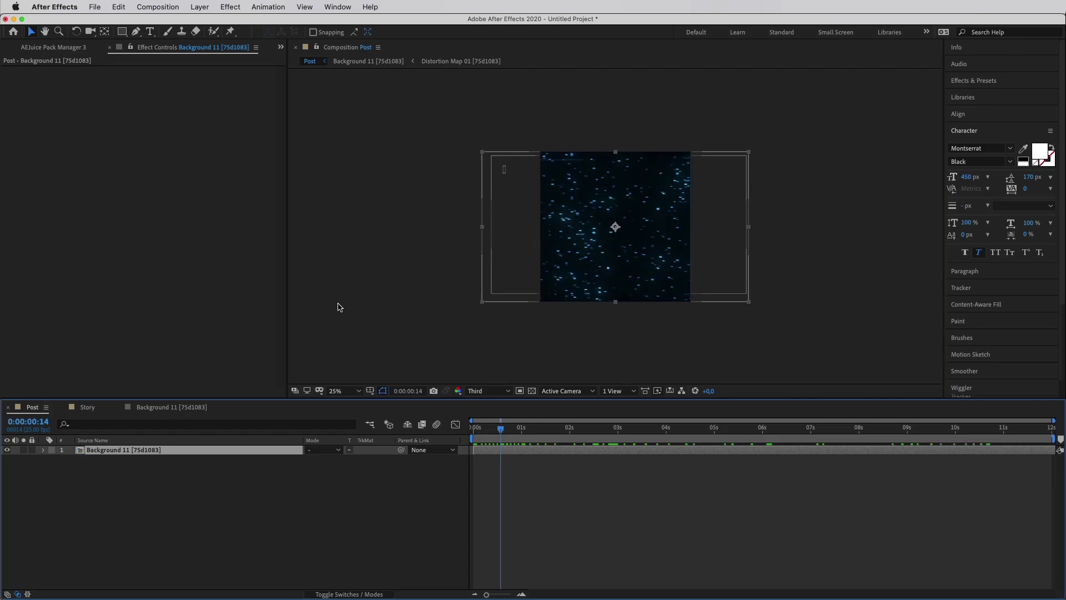
{"action": "left_click", "coordinate": [56, 48]}
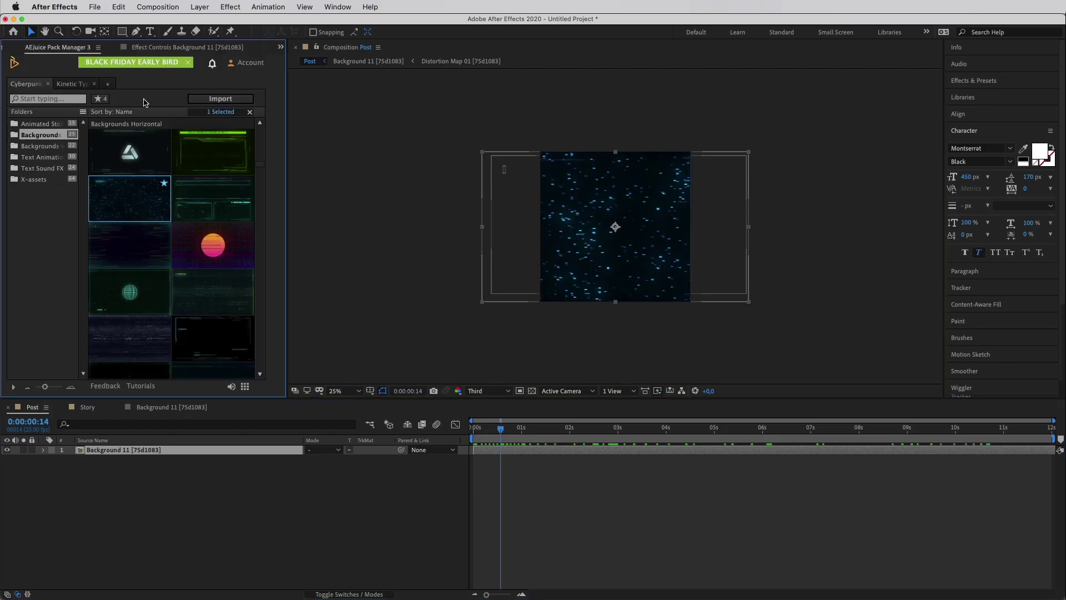
{"action": "left_click", "coordinate": [70, 84]}
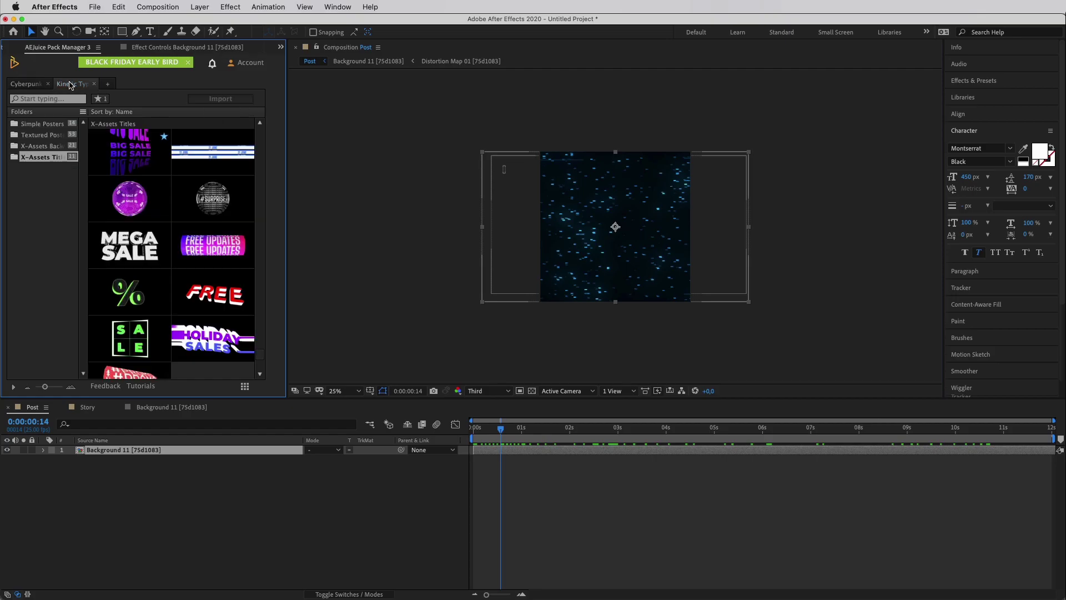
{"action": "left_click", "coordinate": [45, 160]}
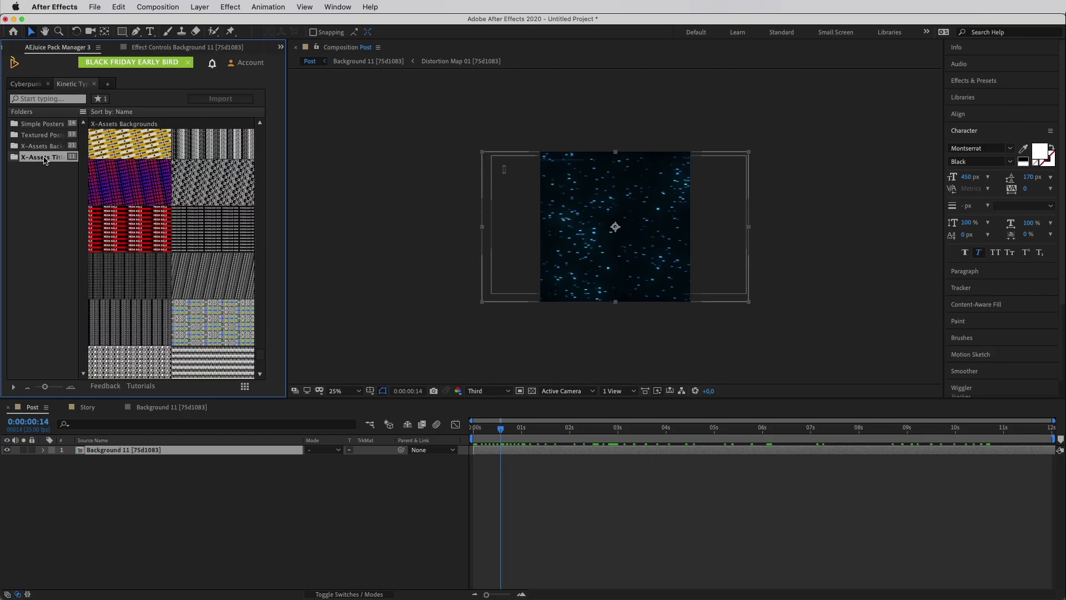
{"action": "left_click_drag", "start_coordinate": [112, 150], "coordinate": [164, 456]}
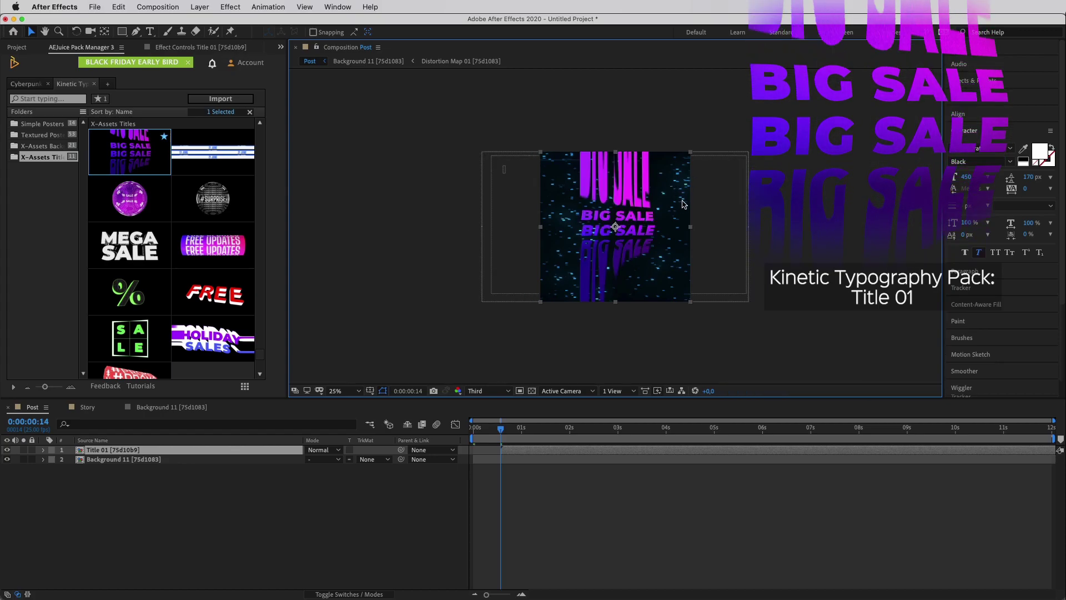
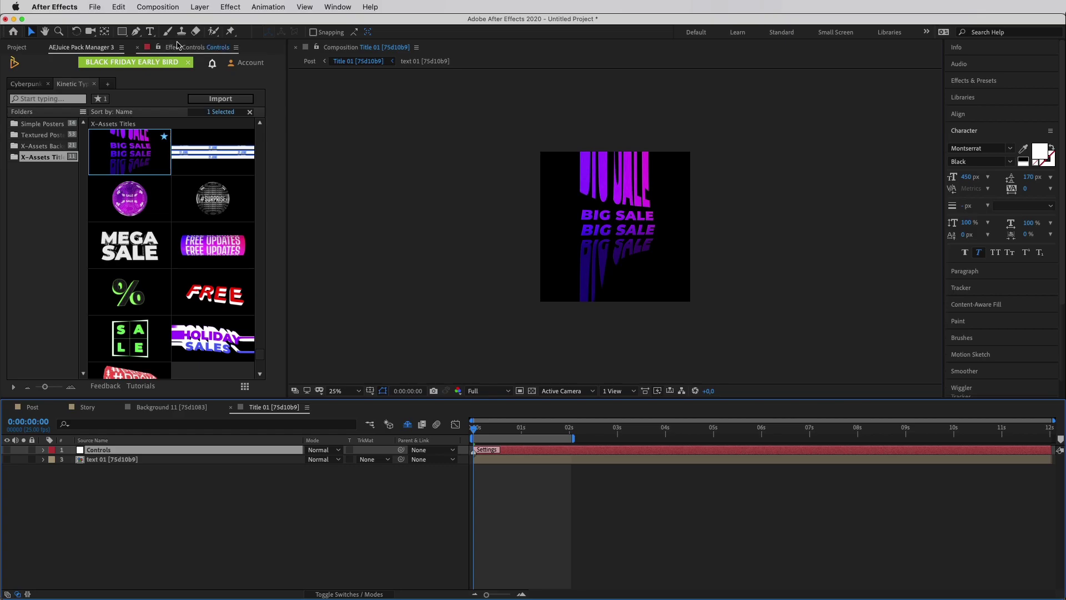
In the Title 01 composition's Controls layer, set Text Color 01 to yellow FFE800 and Text Color 02 to red
{"action": "left_click", "coordinate": [158, 85]}
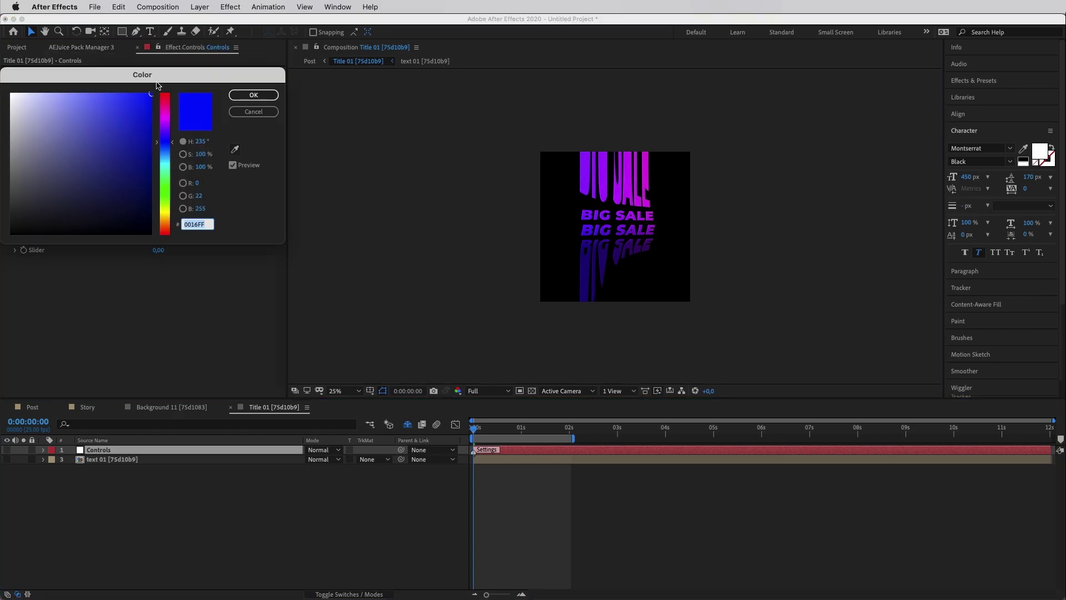
{"action": "left_click_drag", "start_coordinate": [162, 203], "coordinate": [163, 216]}
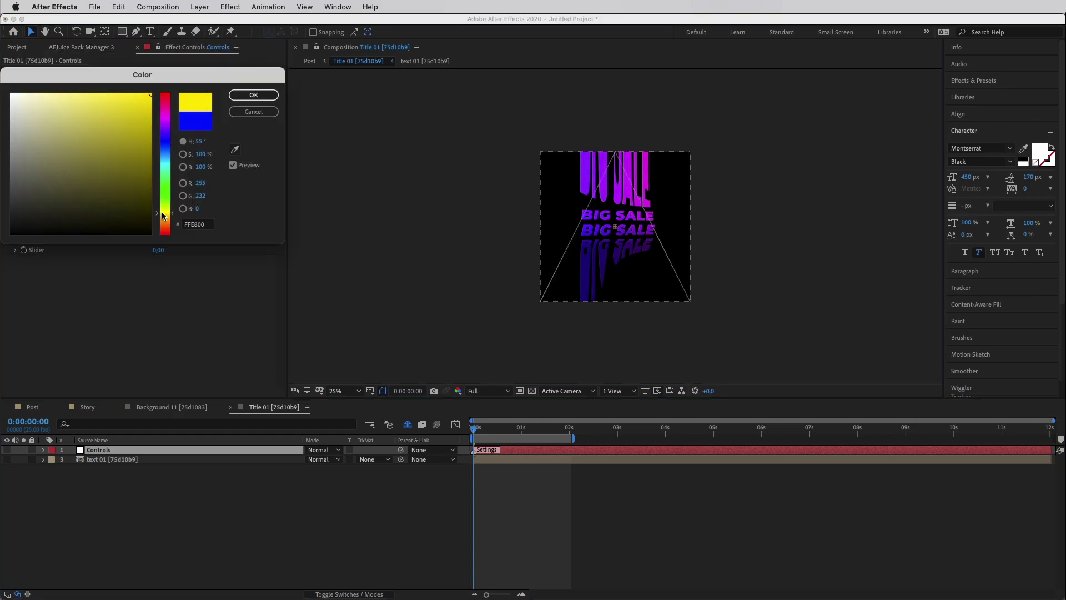
{"action": "left_click", "coordinate": [247, 96]}
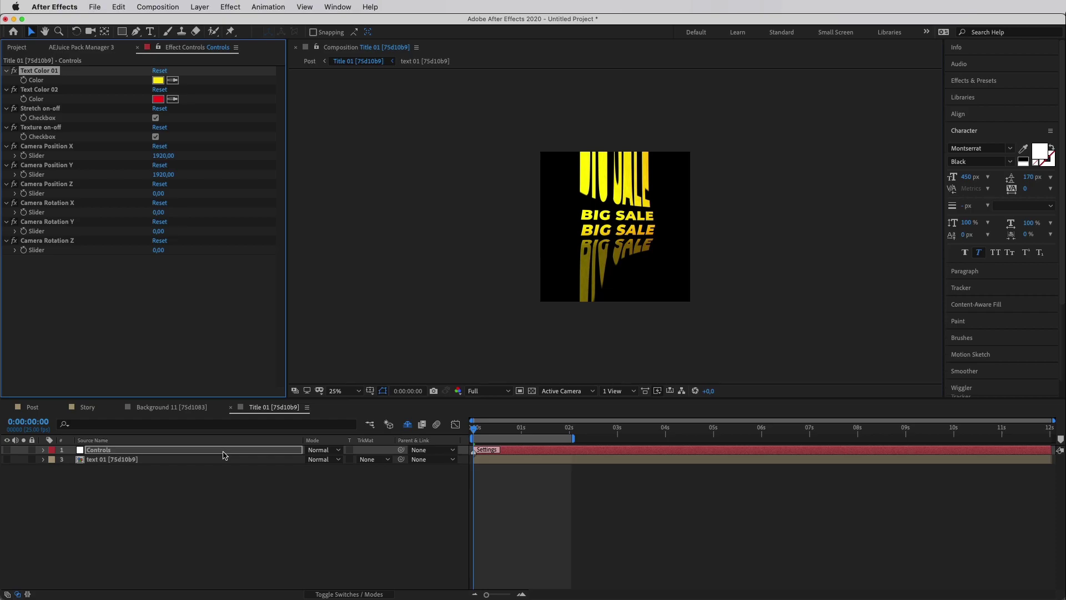
Replace the BIG SALE text in the title's nested text 01 composition with DISCOUNTS
{"action": "double_click", "coordinate": [144, 462]}
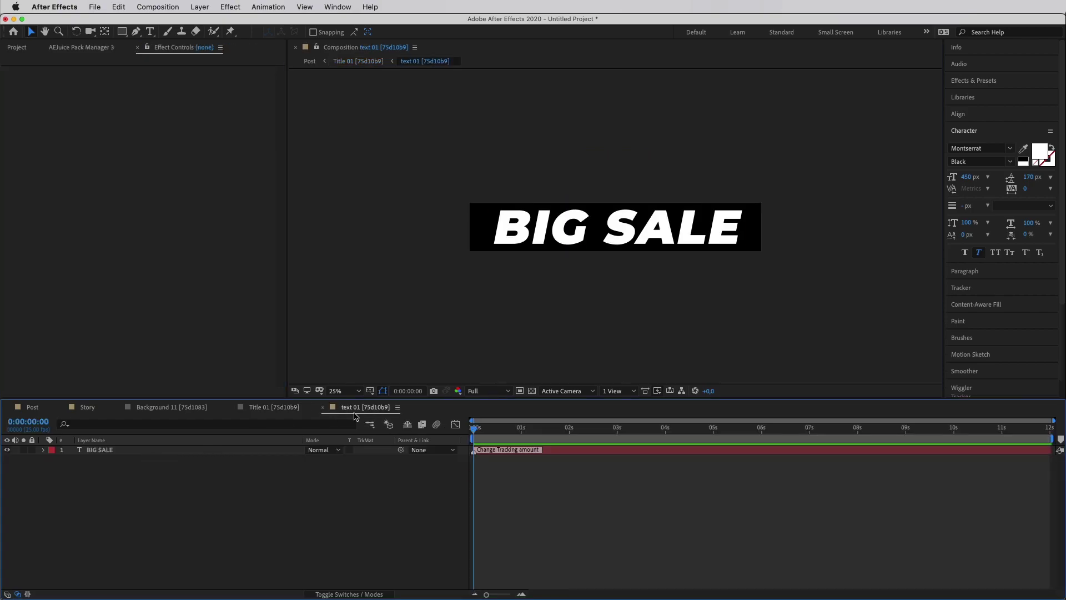
{"action": "left_click", "coordinate": [610, 235]}
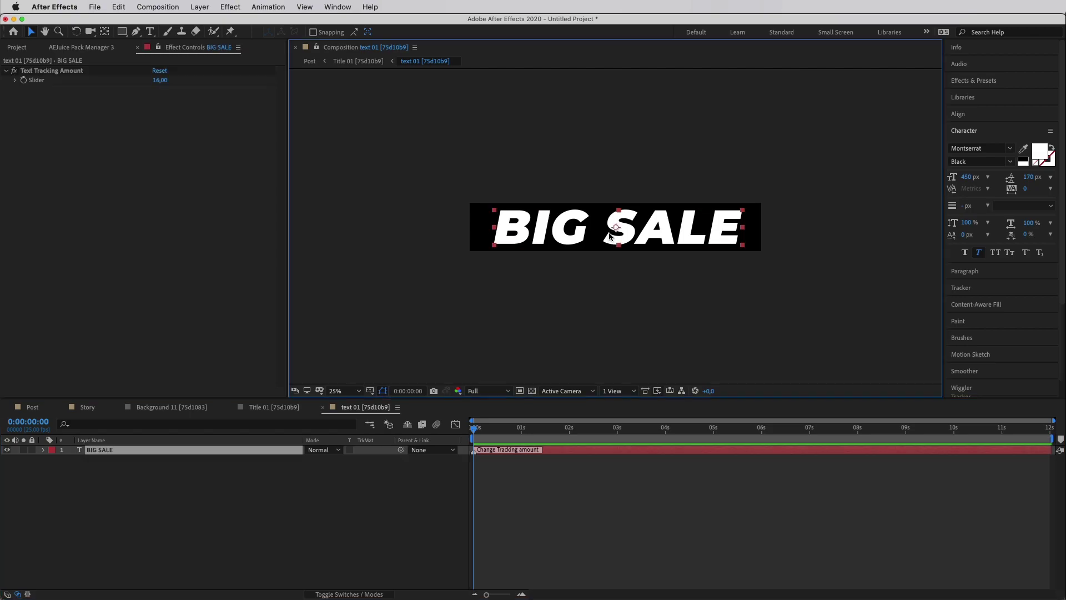
{"action": "double_click", "coordinate": [642, 233]}
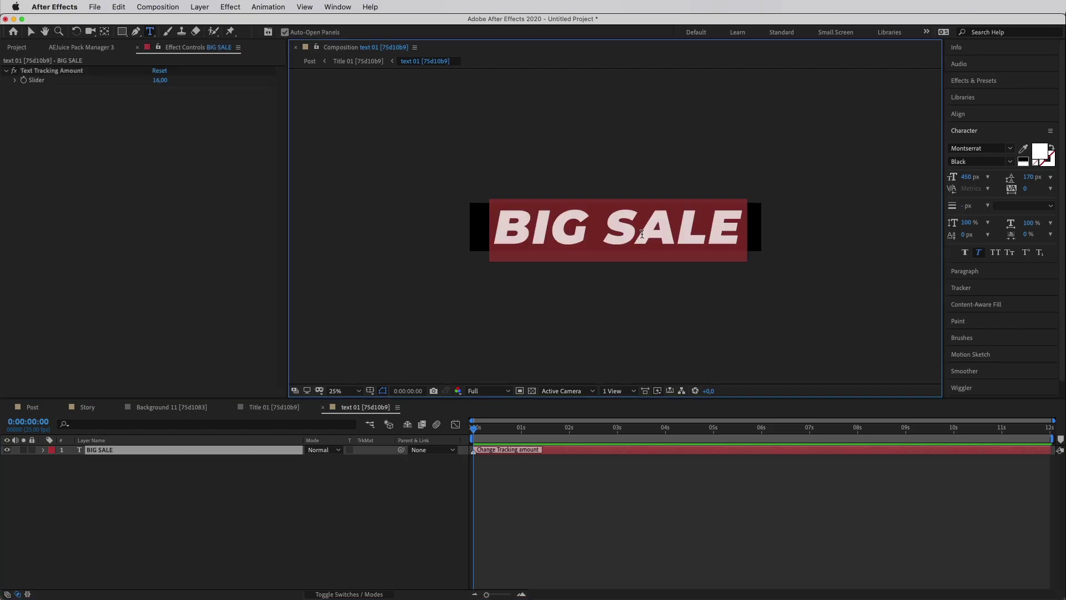
{"action": "type", "text": "di"}
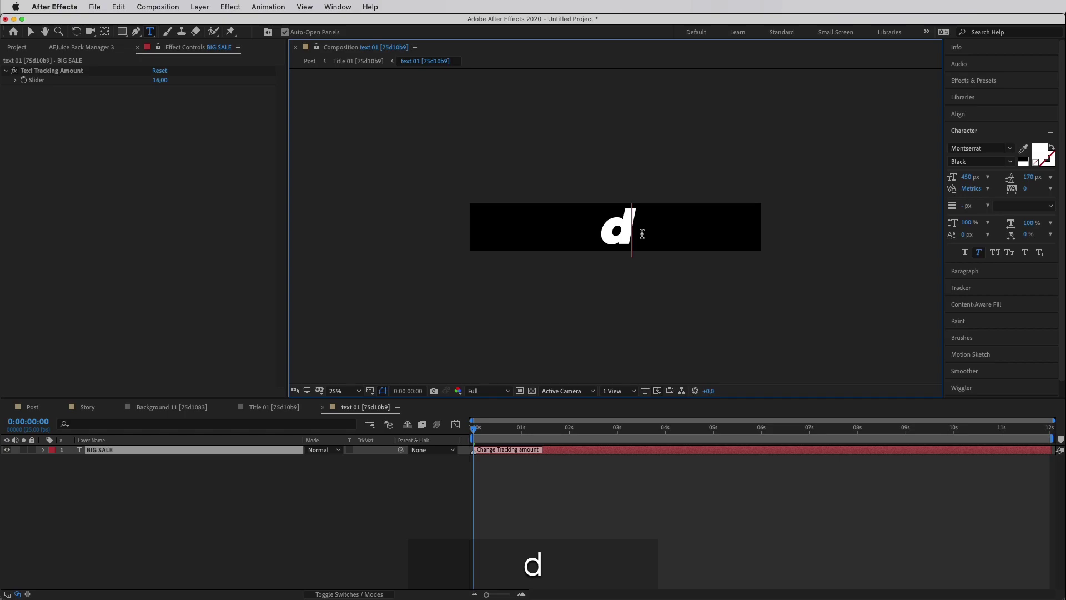
{"action": "key", "text": "shift+BackSpace"}
{"action": "key", "text": "shift+BackSpace"}
{"action": "type", "text": "DISCOUNTS"}
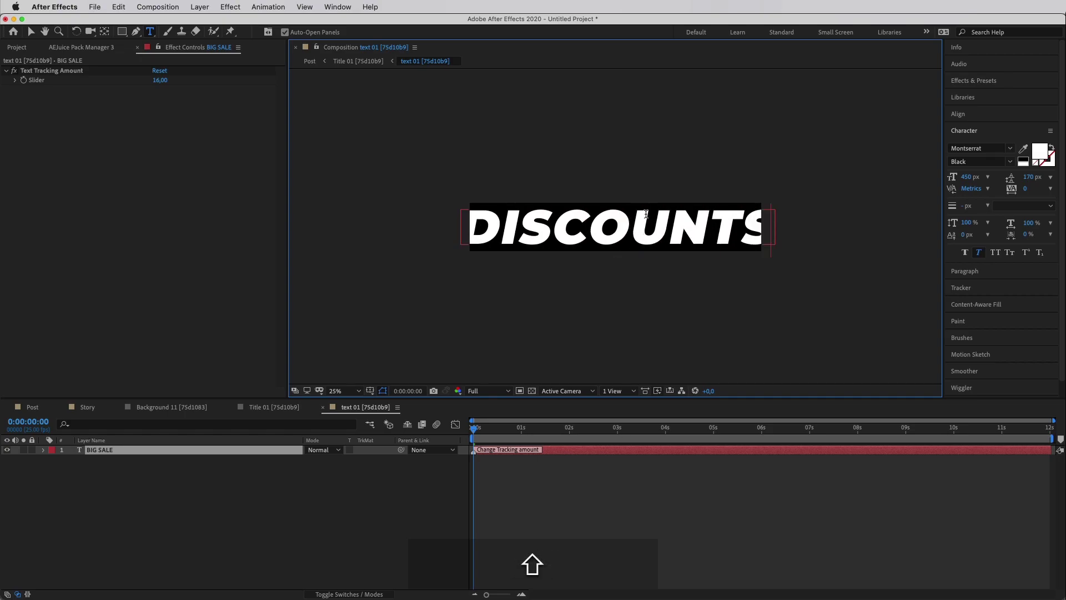
{"action": "left_click", "coordinate": [623, 489]}
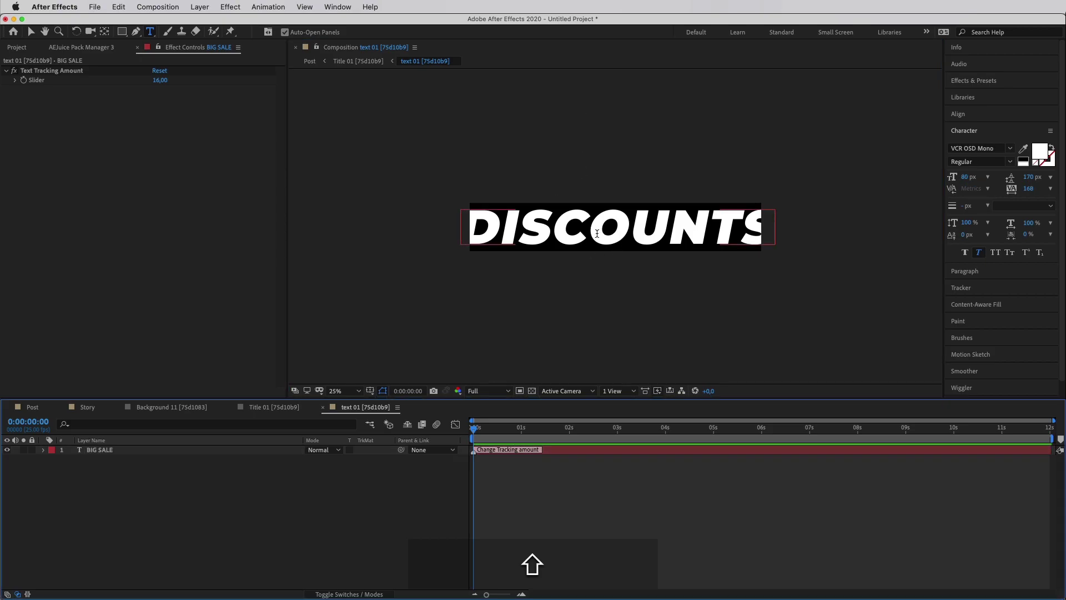
{"action": "key", "text": "shift+v"}
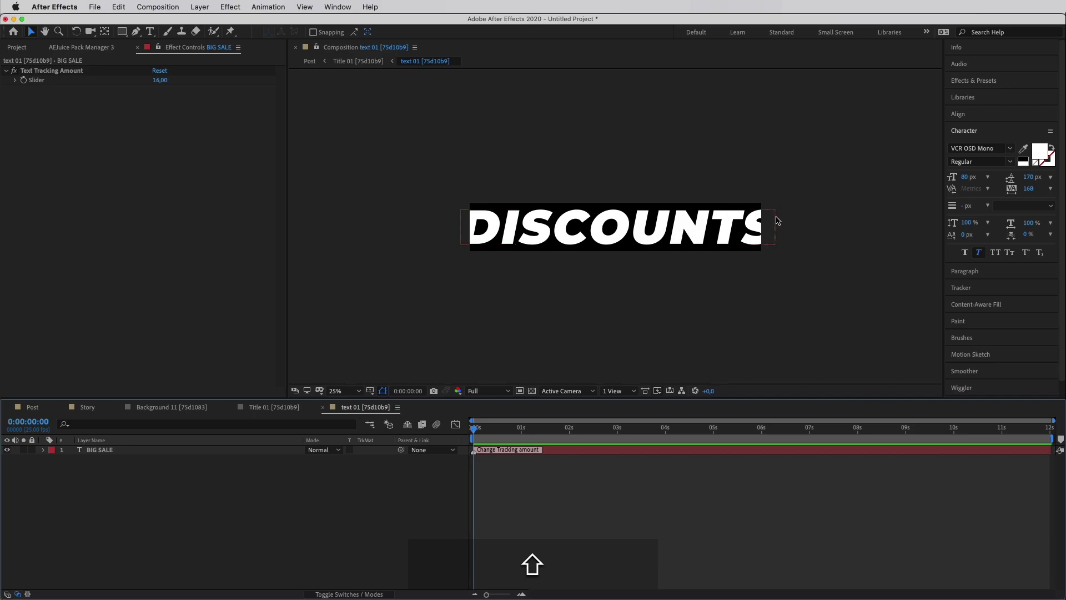
Set the DISCOUNTS text's font size to 400 px so it fits within the composition
{"action": "left_click", "coordinate": [703, 232]}
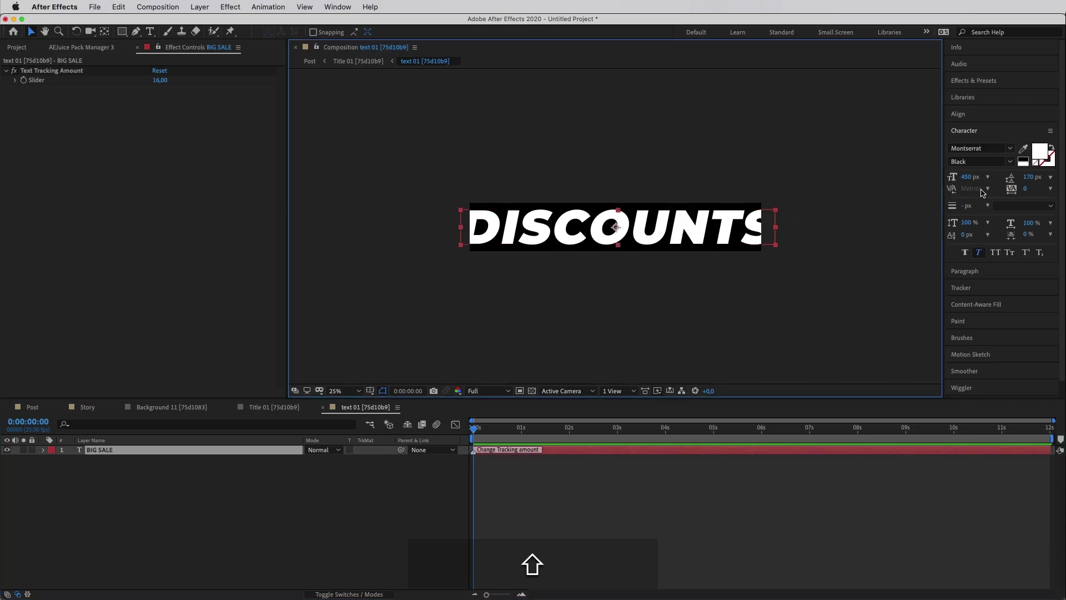
{"action": "left_click_drag", "start_coordinate": [969, 177], "coordinate": [951, 180]}
{"action": "key", "text": "Caps_Lock"}
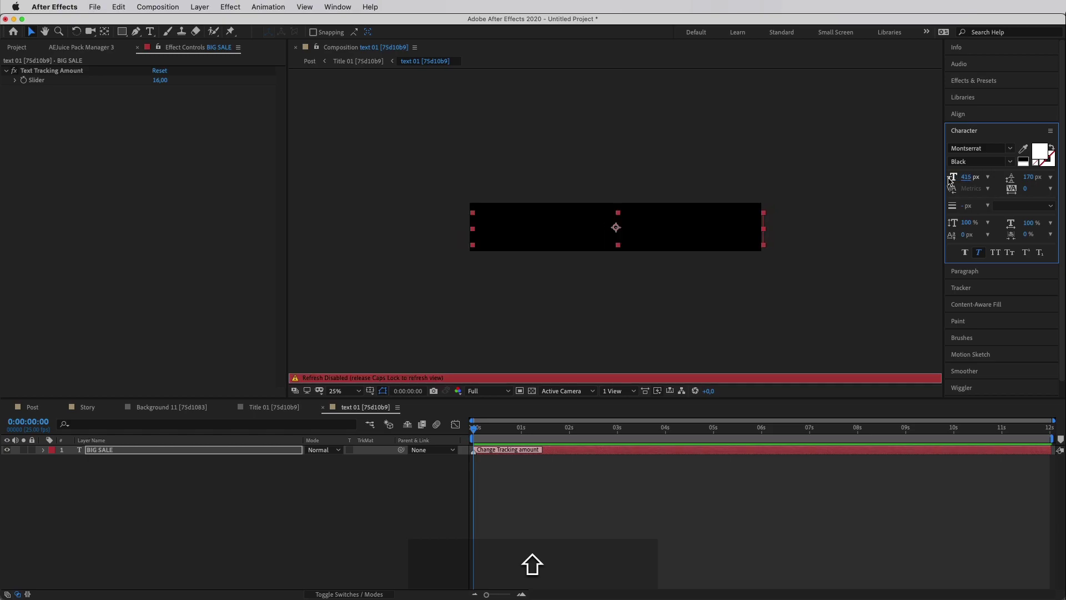
{"action": "key", "text": "shift+a"}
{"action": "key", "text": "Caps_Lock"}
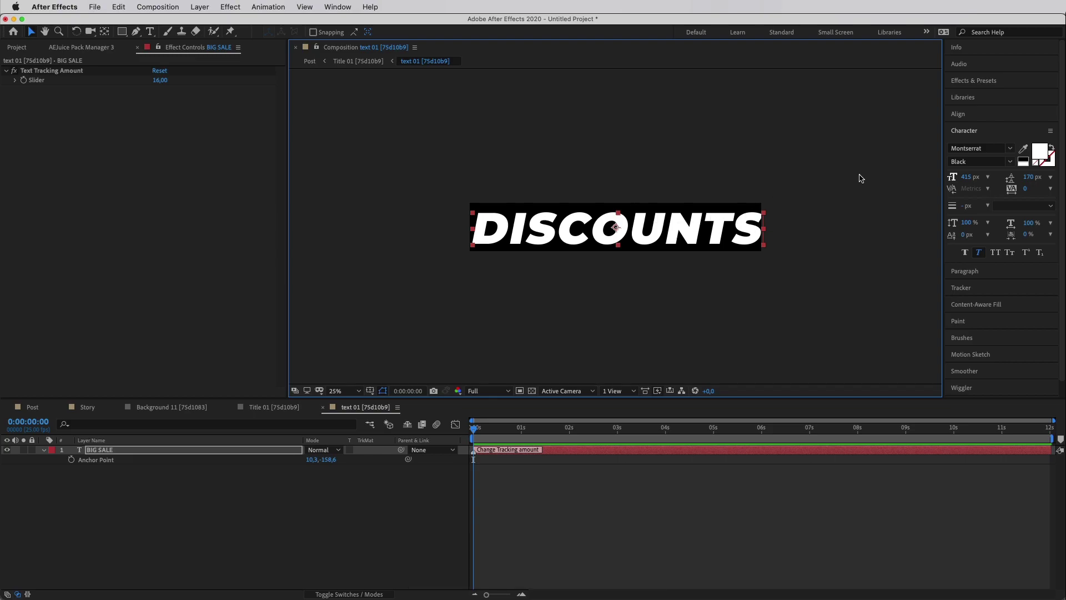
{"action": "left_click", "coordinate": [968, 178]}
{"action": "type", "text": "400"}
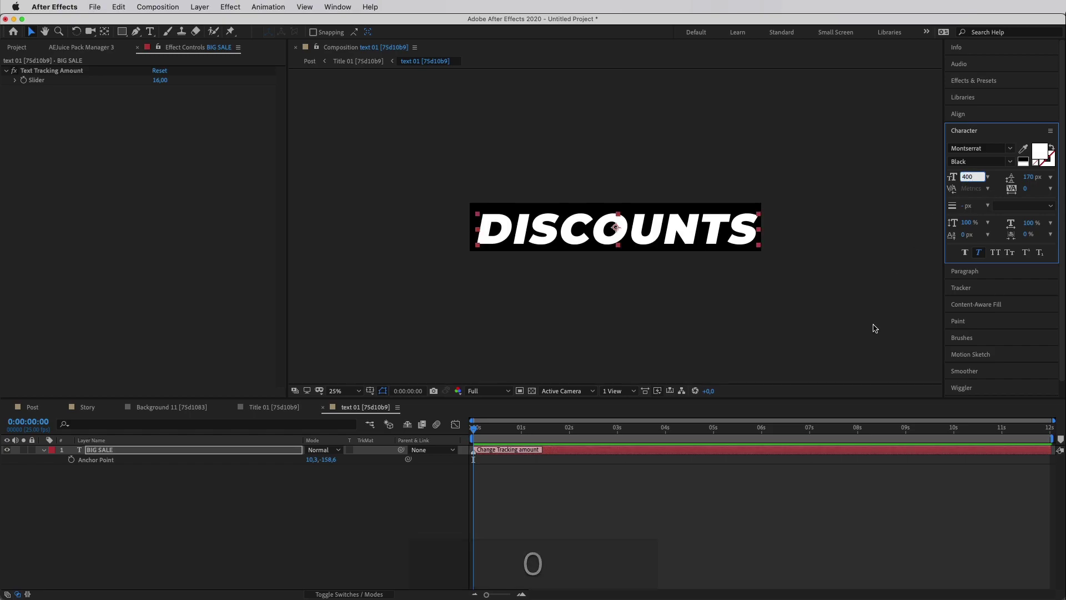
Nudge the DISCOUNTS text up by one increment and left by two to center it in the frame
{"action": "left_click", "coordinate": [858, 453]}
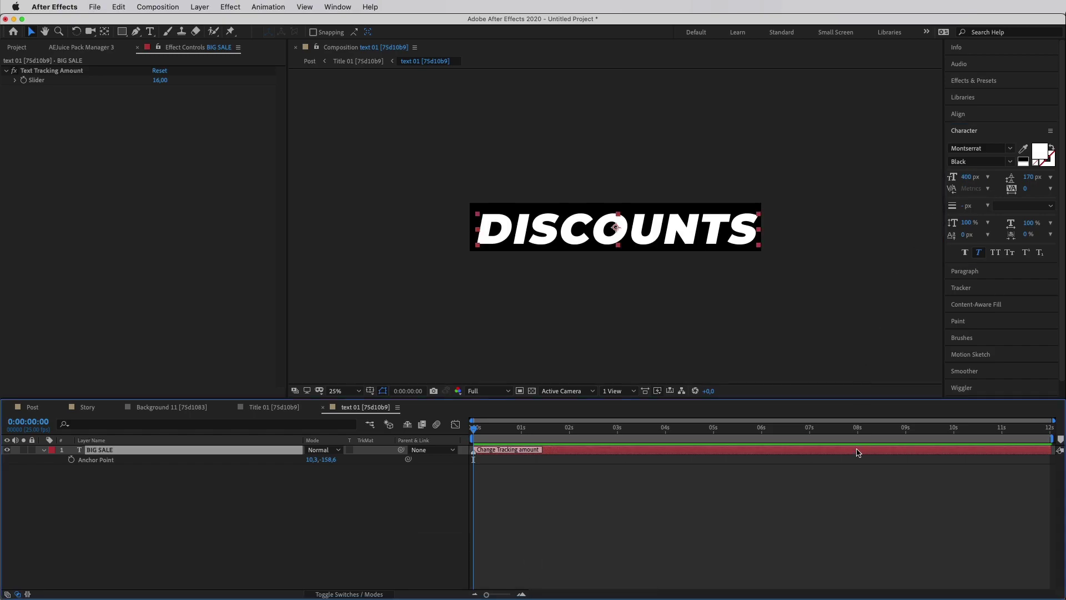
{"action": "key", "text": "Up"}
{"action": "key", "text": "Left"}
{"action": "key", "text": "Left"}
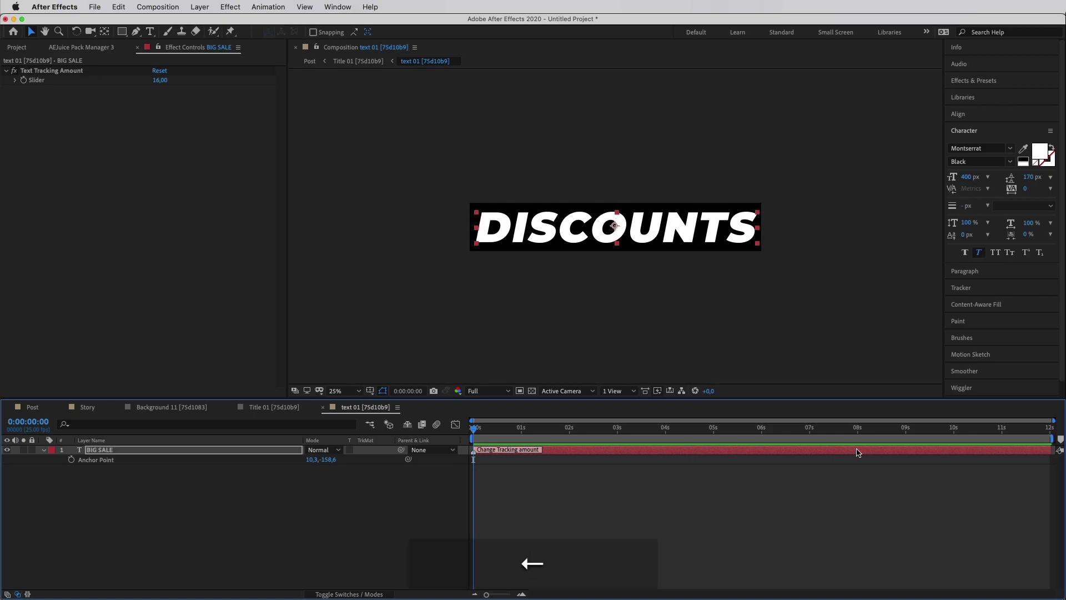
{"action": "left_click", "coordinate": [693, 483]}
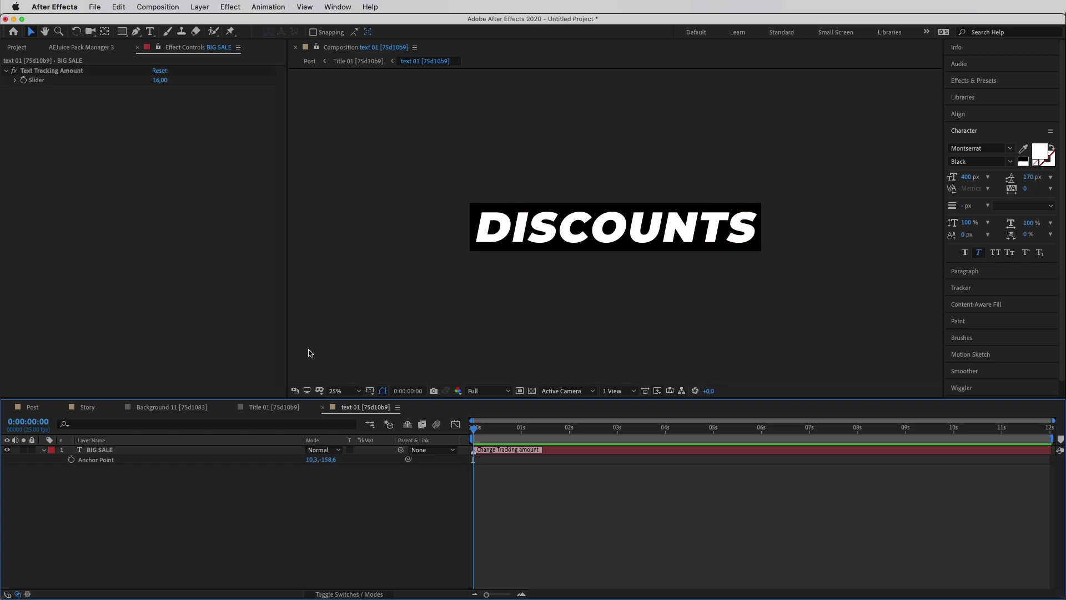
Return to the Post composition and shift the Title 01 layer so that it starts at 0:00:00:00
{"action": "left_click", "coordinate": [278, 410]}
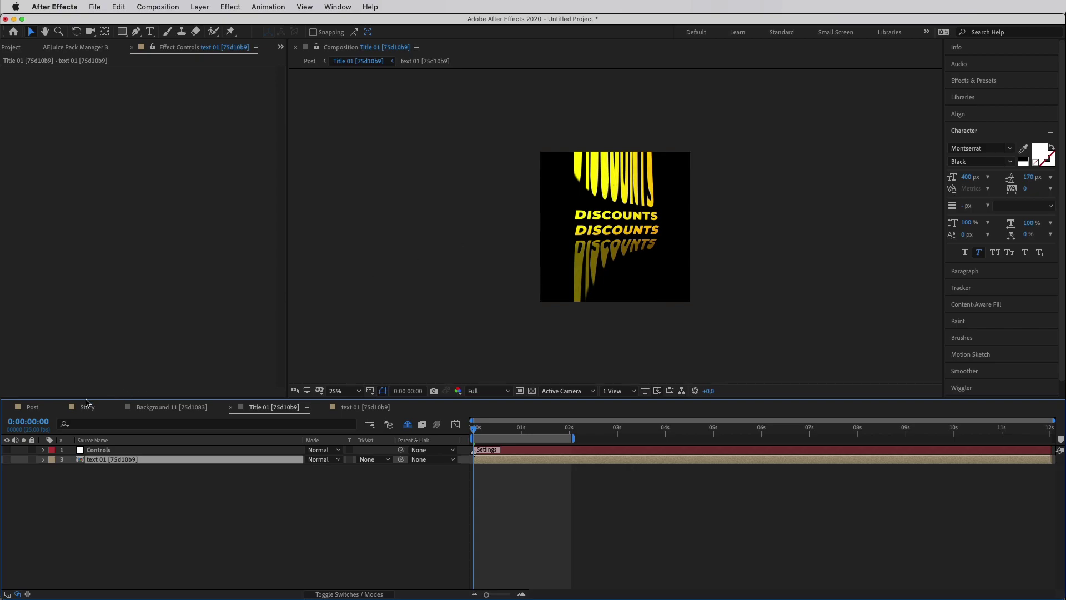
{"action": "left_click", "coordinate": [29, 407]}
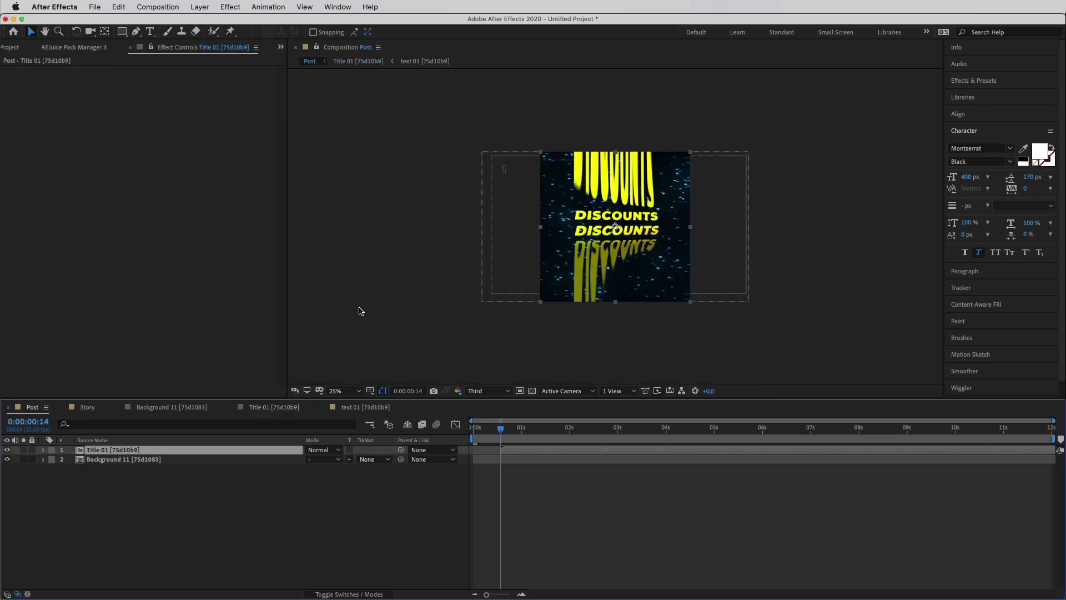
{"action": "mouse_move", "coordinate": [501, 430]}
{"action": "left_mouse_down"}
{"action": "mouse_move", "coordinate": [463, 432]}
{"action": "mouse_move", "coordinate": [502, 429]}
{"action": "left_mouse_up"}
{"action": "left_click_drag", "start_coordinate": [524, 455], "coordinate": [506, 454]}
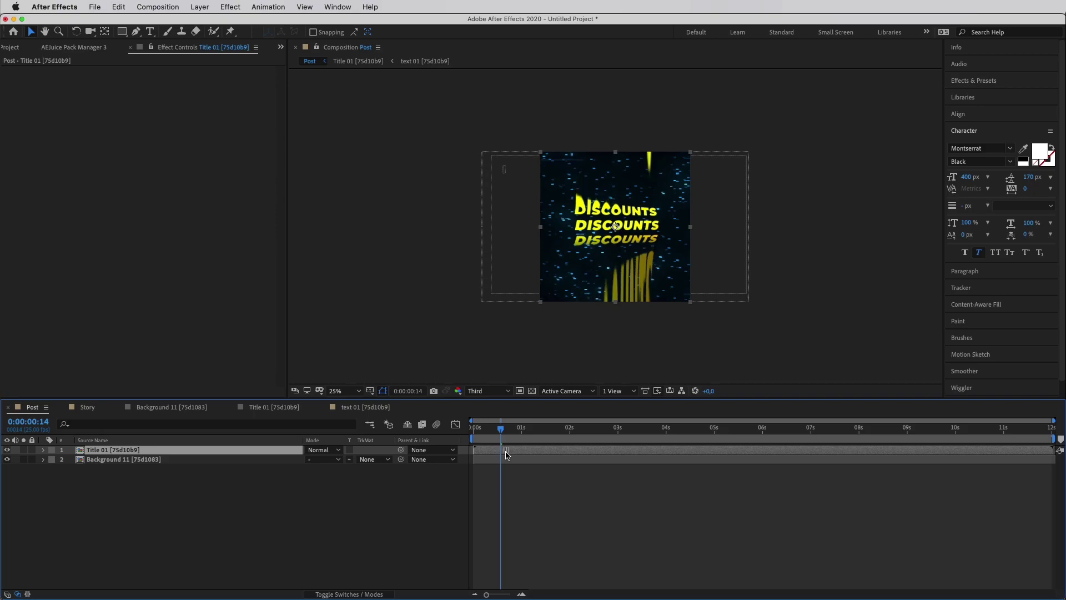
Play back the Post composition from 0:00:00:00 to check the title over the background
{"action": "scroll", "coordinate": [472, 449], "scroll_direction": "up", "scroll_amount": 3}
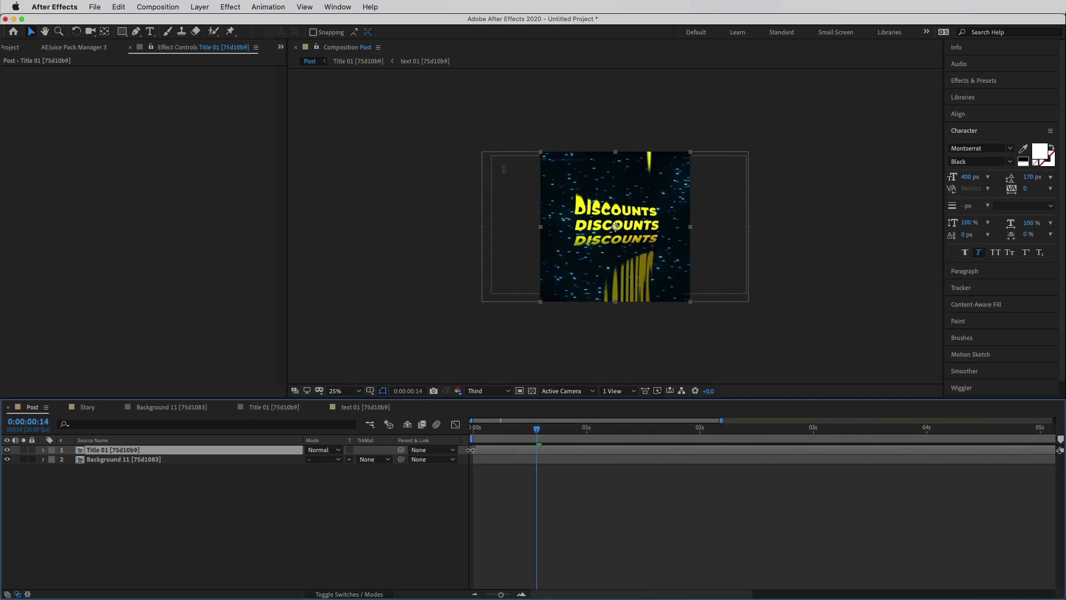
{"action": "left_click", "coordinate": [473, 436]}
{"action": "scroll", "coordinate": [513, 504], "scroll_direction": "down", "scroll_amount": 3}
{"action": "key", "text": "space"}
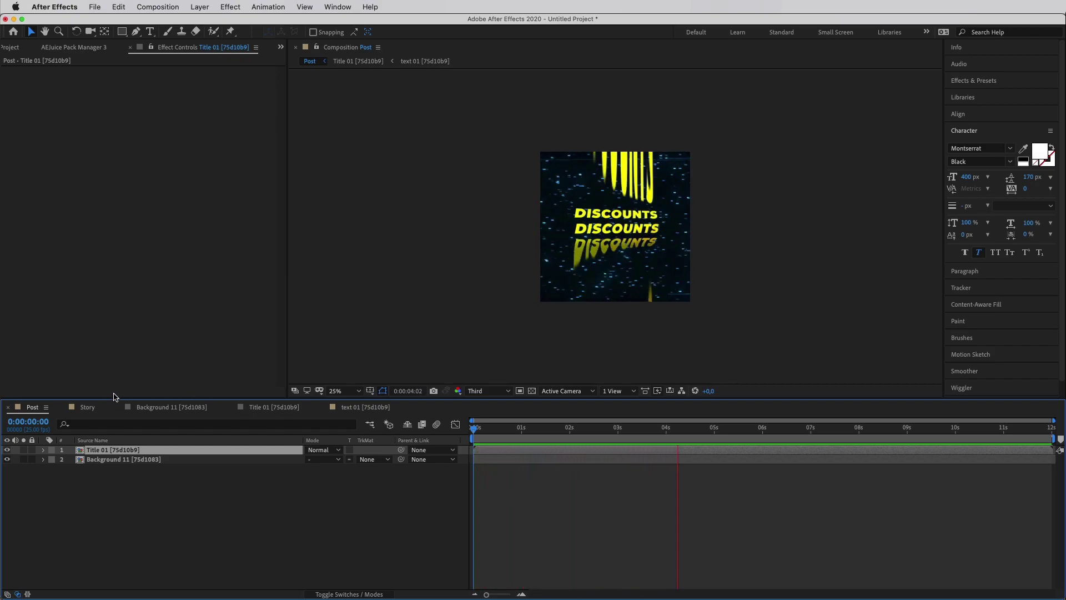
Add the Background Vertical 15 globe background from the Cyberpunk pack's vertical backgrounds to the Story composition
{"action": "left_click", "coordinate": [86, 407]}
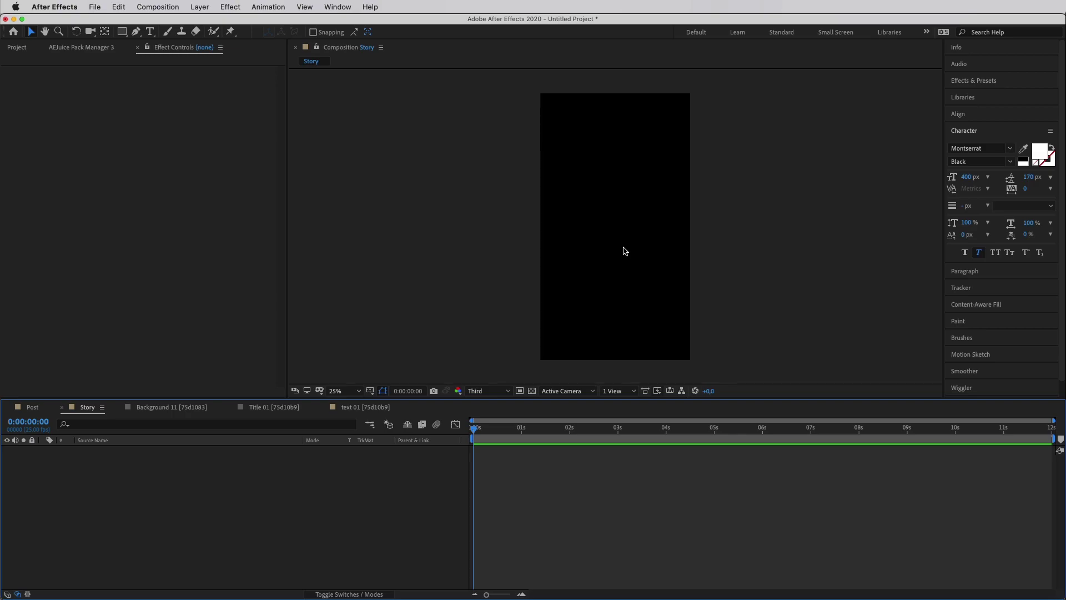
{"action": "left_click", "coordinate": [74, 47]}
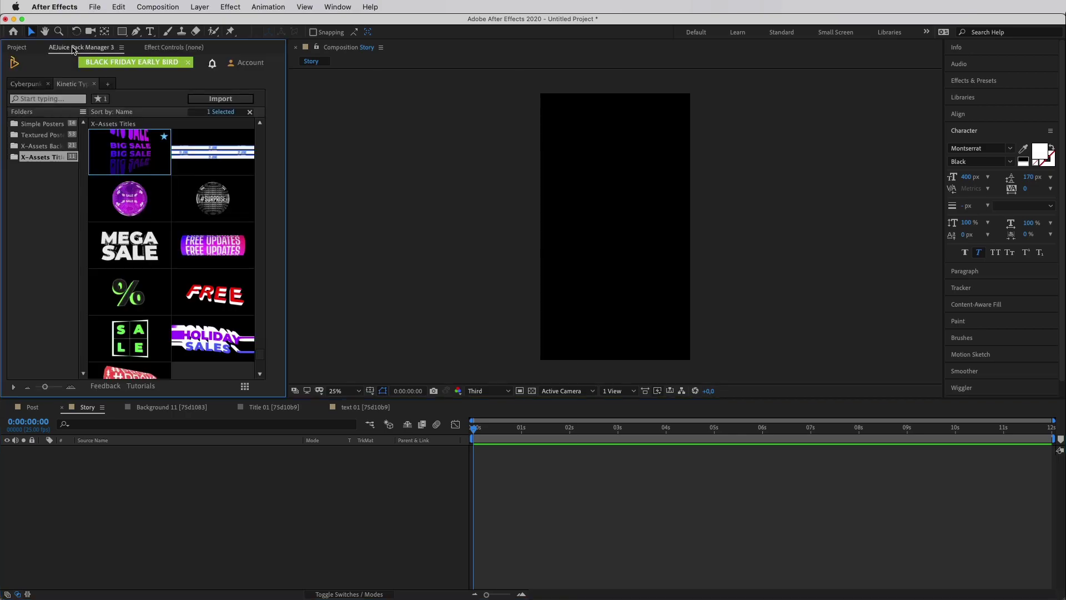
{"action": "left_click", "coordinate": [19, 84]}
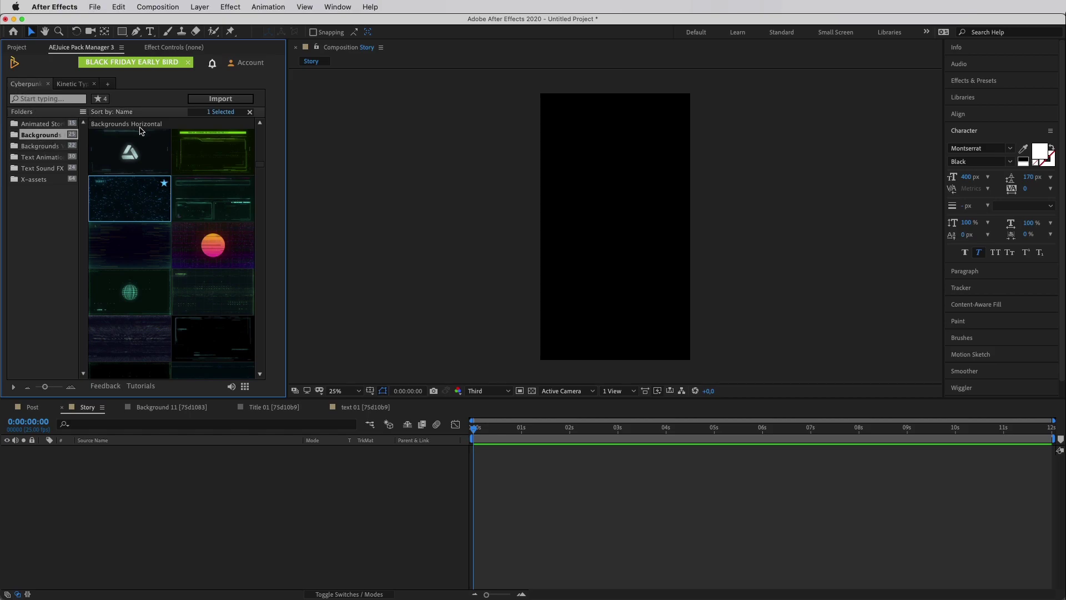
{"action": "left_click", "coordinate": [41, 146]}
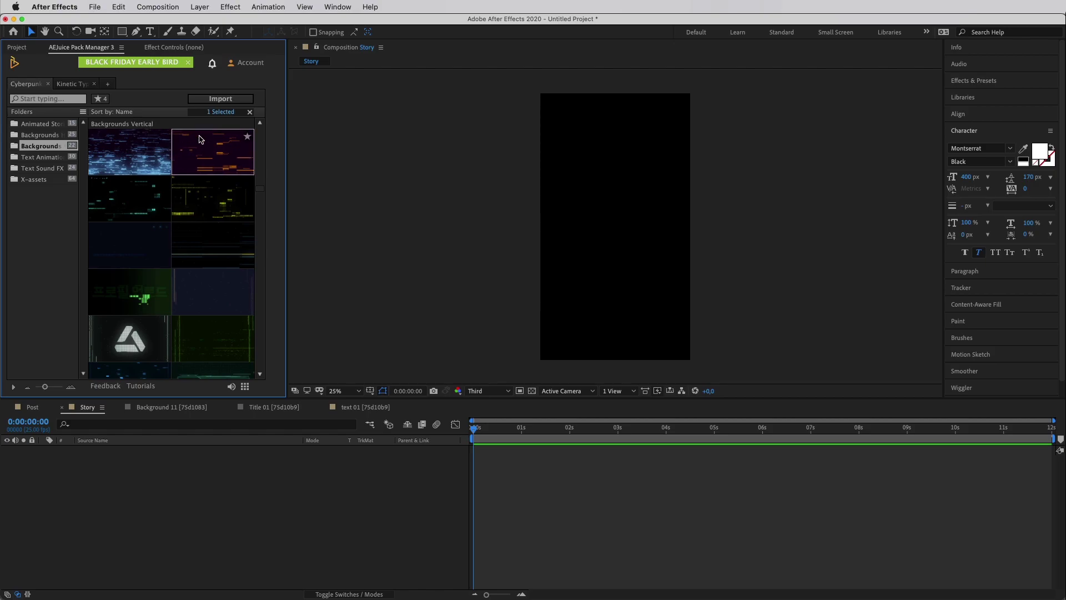
{"action": "scroll", "coordinate": [260, 193], "scroll_direction": "down", "scroll_amount": 10}
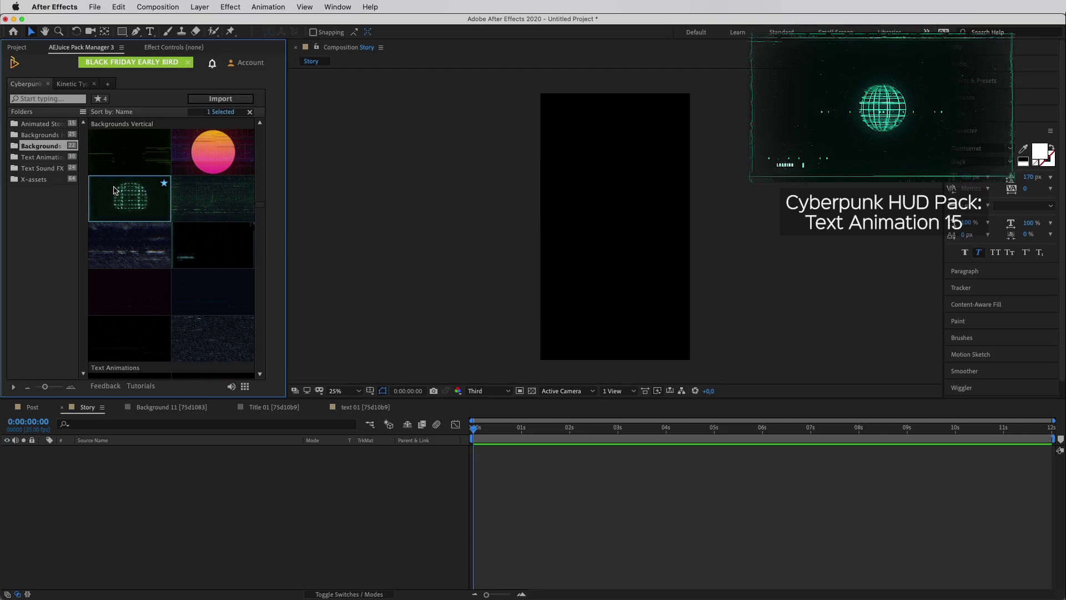
{"action": "left_click_drag", "start_coordinate": [134, 195], "coordinate": [304, 482]}
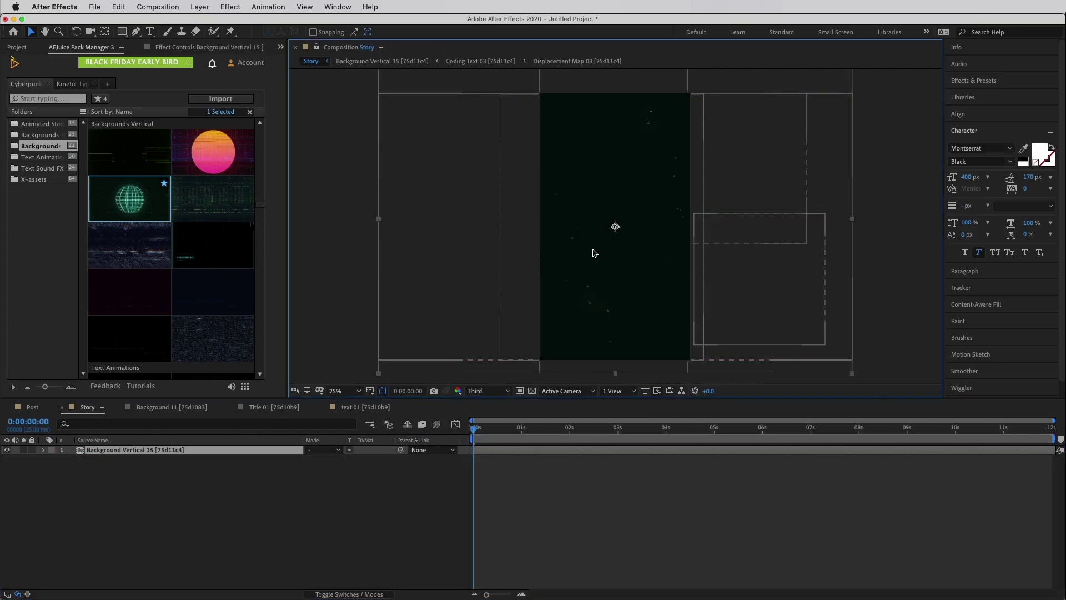
Scrub the Story composition up to 0:00:08:00 to preview the background animation, and return to 0:00:00:00
{"action": "left_click_drag", "start_coordinate": [476, 430], "coordinate": [508, 431]}
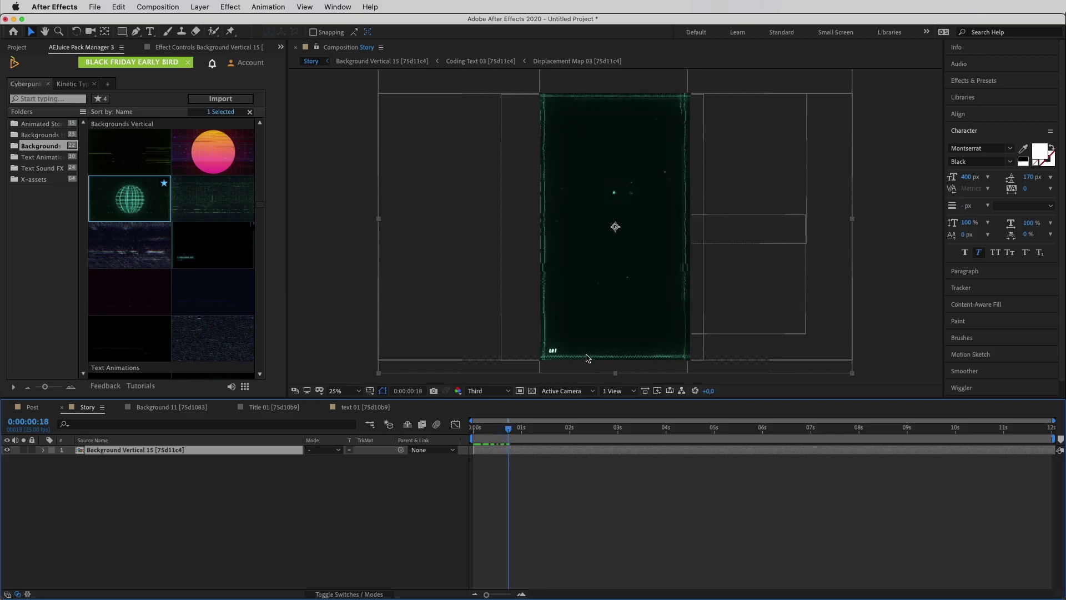
{"action": "left_click_drag", "start_coordinate": [508, 431], "coordinate": [863, 432]}
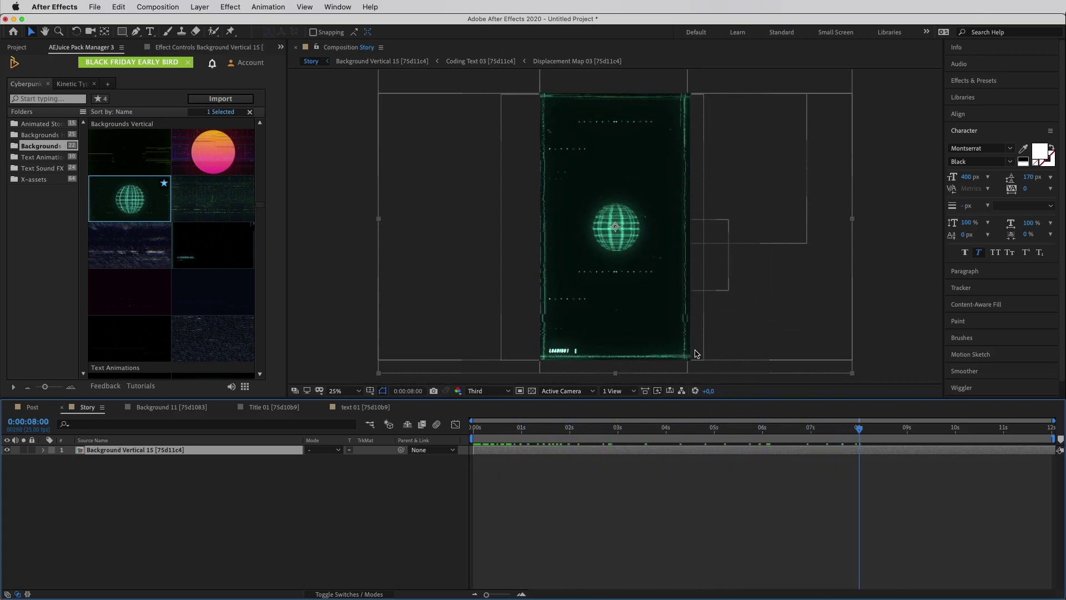
{"action": "left_click_drag", "start_coordinate": [508, 433], "coordinate": [471, 430]}
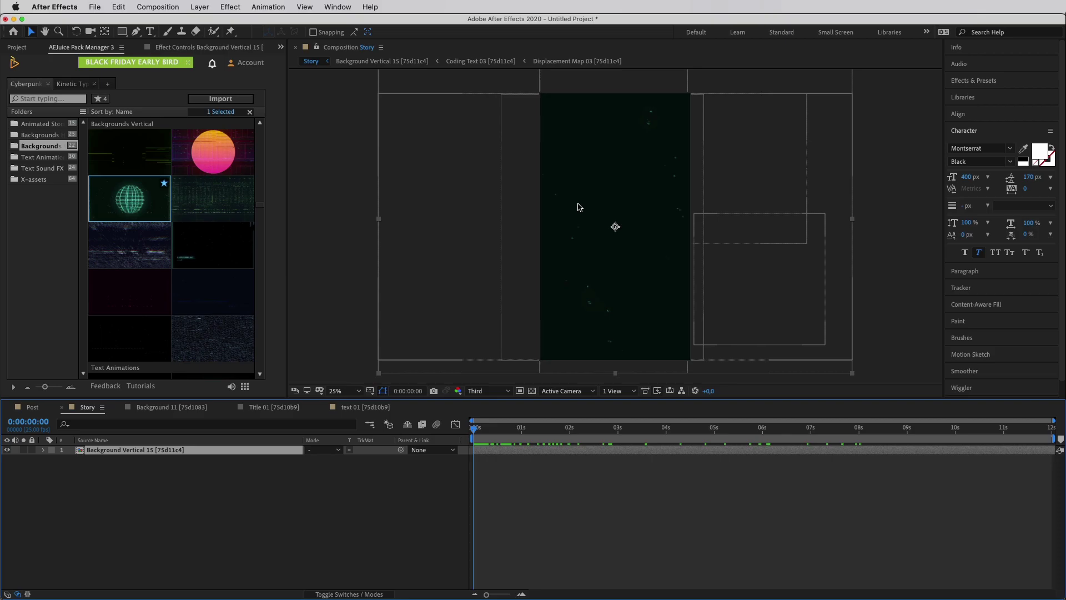
Add the Text Animation 30 VHS title from the Cyberpunk pack's text animations above the background layer
{"action": "left_click", "coordinate": [56, 158]}
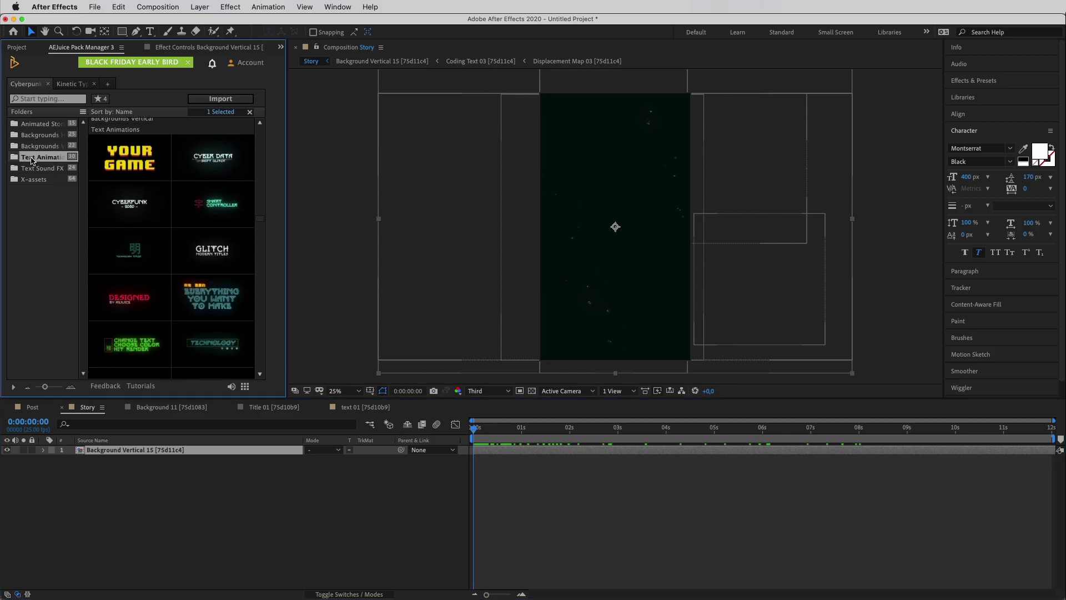
{"action": "mouse_move", "coordinate": [257, 225]}
{"action": "left_mouse_down"}
{"action": "mouse_move", "coordinate": [257, 270]}
{"action": "mouse_move", "coordinate": [258, 236]}
{"action": "left_mouse_up"}
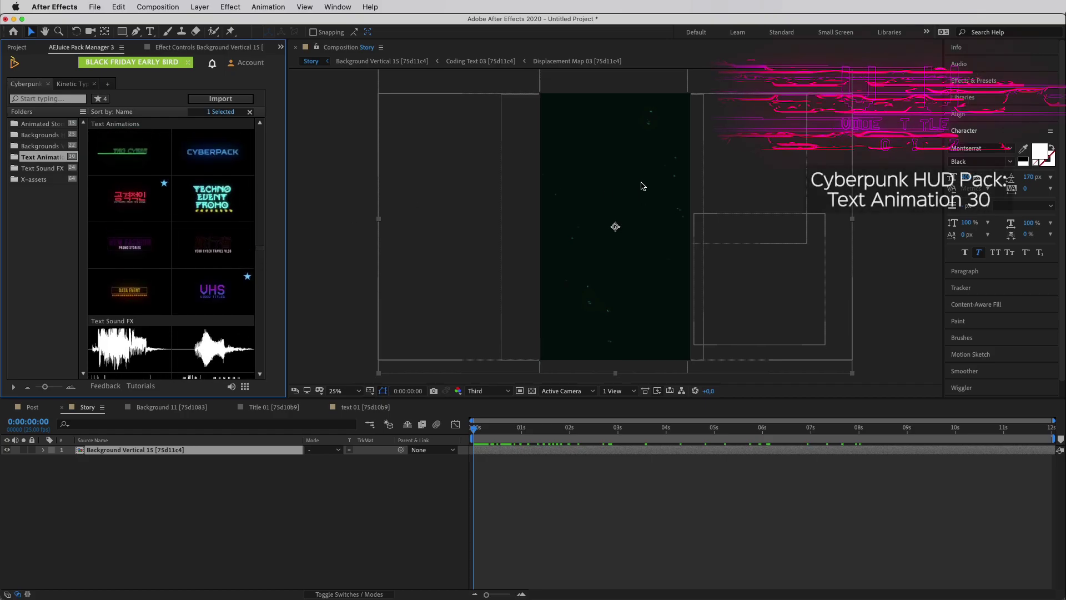
{"action": "left_click_drag", "start_coordinate": [185, 297], "coordinate": [198, 444]}
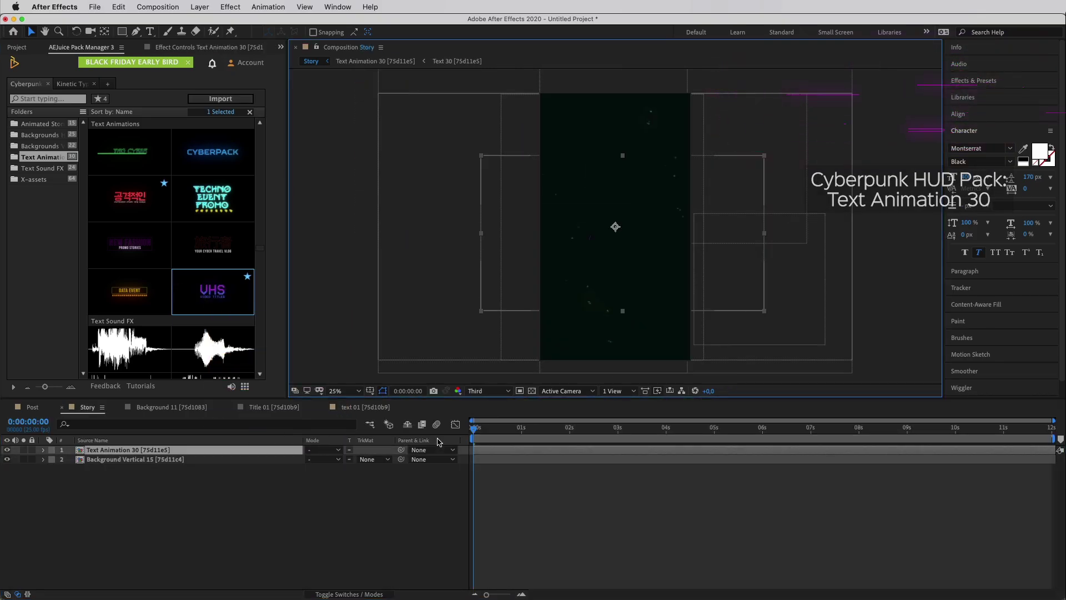
At 0:00:01:20, move the Text Animation 30 VHS title straight up until it sits clear above the globe
{"action": "left_click_drag", "start_coordinate": [540, 429], "coordinate": [562, 432]}
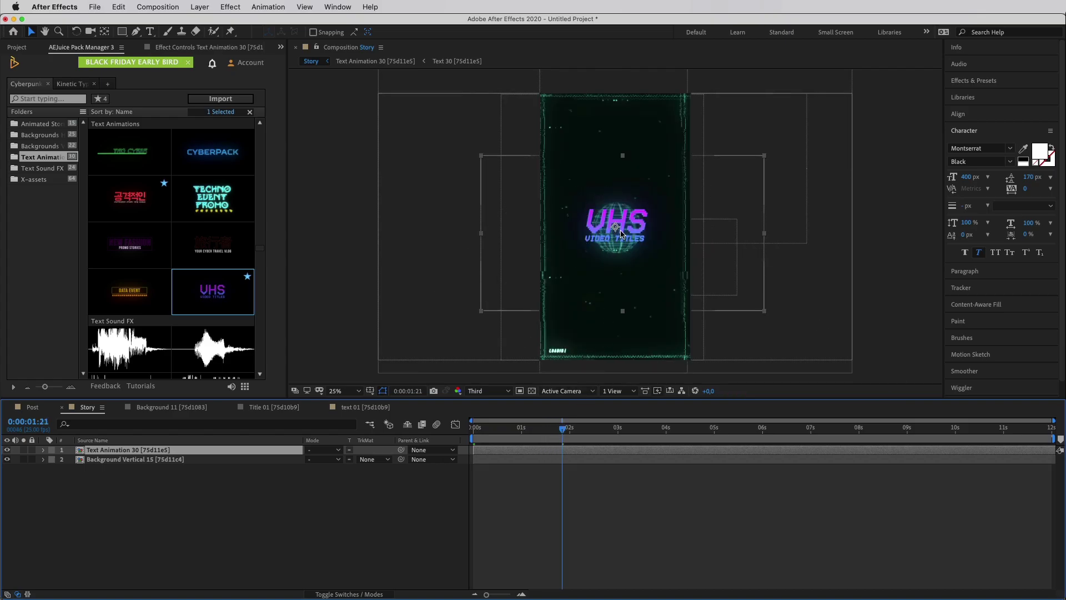
{"action": "key", "text": "Page_Up"}
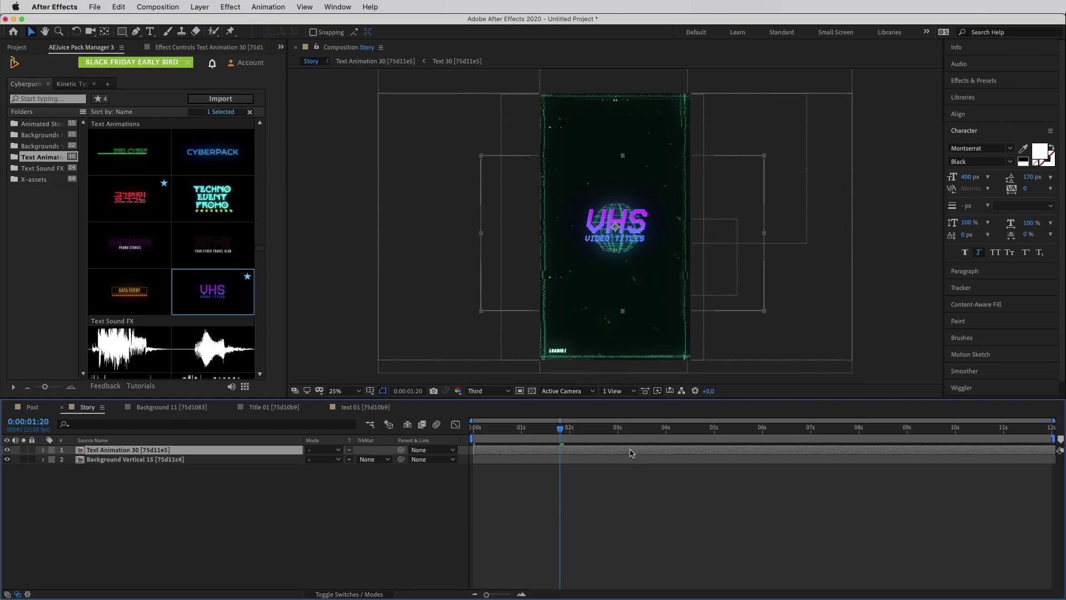
{"action": "key", "text": "shift+Up"}
{"action": "key", "text": "shift+Up"}
{"action": "key", "text": "shift+Up"}
{"action": "key", "text": "shift+Up"}
{"action": "key", "text": "shift+Up"}
{"action": "key", "text": "shift+Up"}
{"action": "key", "text": "shift+Up"}
{"action": "key", "text": "shift+Up"}
{"action": "key", "text": "shift+Up"}
{"action": "key", "text": "shift+Up"}
{"action": "key", "text": "shift+Up"}
{"action": "key", "text": "shift+Up"}
{"action": "key", "text": "shift+Up"}
{"action": "key", "text": "shift+Up"}
{"action": "key", "text": "shift+Up"}
{"action": "key", "text": "shift+Up"}
{"action": "key", "text": "shift+Up"}
{"action": "key", "text": "shift+Up"}
{"action": "key", "text": "shift+Up"}
{"action": "key", "text": "shift+Up"}
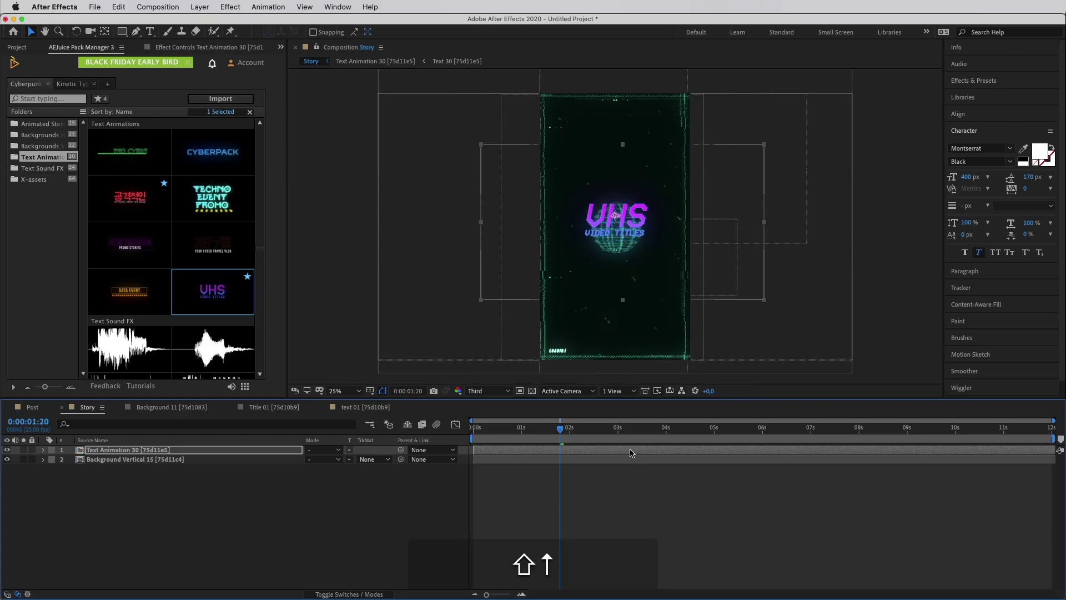
{"action": "key", "text": "shift+Up"}
{"action": "key", "text": "shift+Up"}
{"action": "key", "text": "shift+Up"}
{"action": "key", "text": "shift+Up"}
{"action": "key", "text": "shift+Up"}
{"action": "key", "text": "shift+Up"}
{"action": "key", "text": "shift+Up"}
{"action": "key", "text": "shift+Up"}
{"action": "key", "text": "shift+Up"}
{"action": "key", "text": "shift+Up"}
{"action": "key", "text": "shift+Up"}
{"action": "key", "text": "shift+Up"}
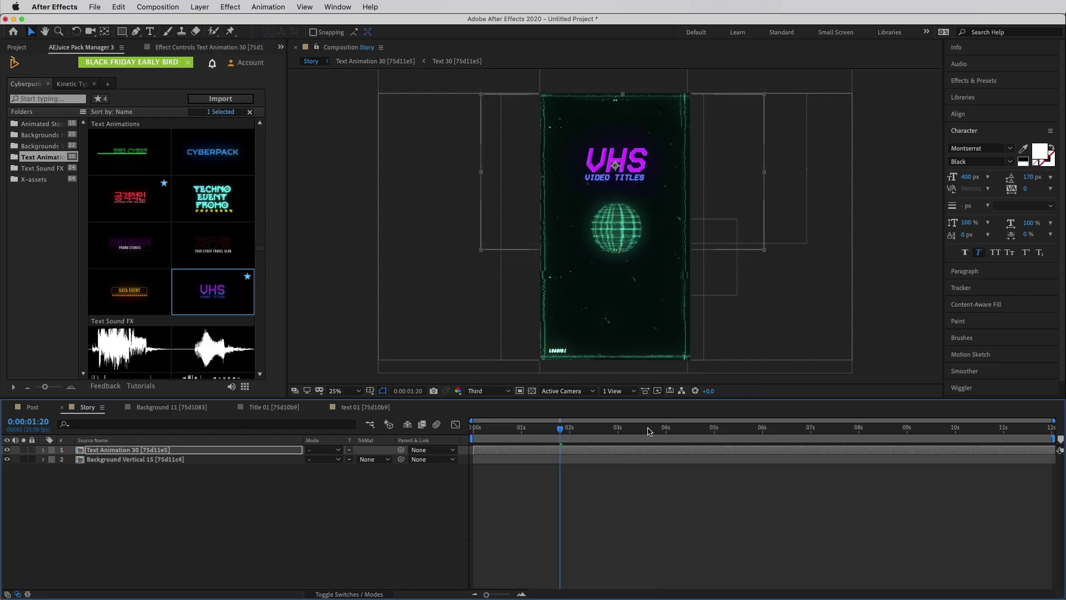
Add the Text Animation 25 red Korean title from the Cyberpunk pack as the top layer of the Story composition
{"action": "left_click", "coordinate": [129, 199]}
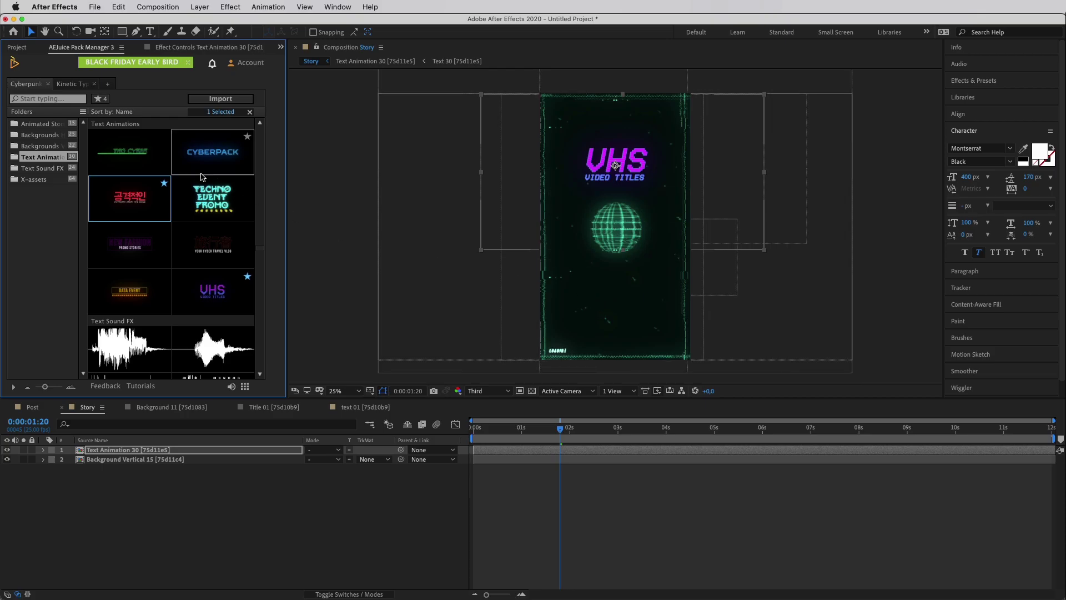
{"action": "left_click_drag", "start_coordinate": [129, 198], "coordinate": [204, 473]}
{"action": "left_click_drag", "start_coordinate": [132, 434], "coordinate": [144, 454]}
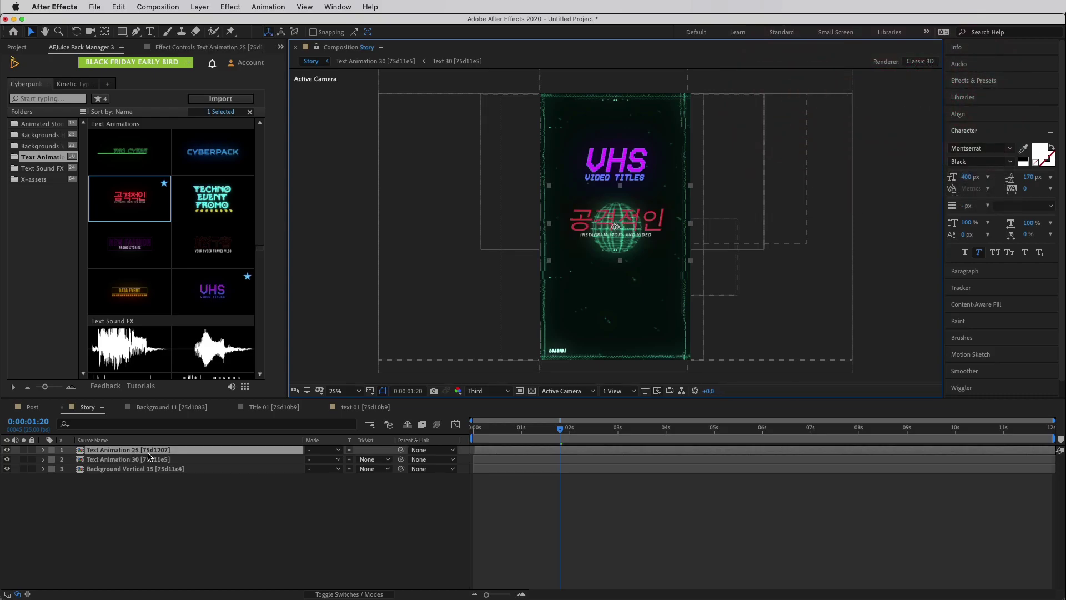
Move the Text Animation 25 title straight down until it sits clear below the globe
{"action": "key", "text": "shift+Down"}
{"action": "key", "text": "shift+Down"}
{"action": "key", "text": "shift+Down"}
{"action": "key", "text": "shift+Down"}
{"action": "key", "text": "shift+Down"}
{"action": "key", "text": "shift+Down"}
{"action": "key", "text": "shift+Down"}
{"action": "key", "text": "shift+Down"}
{"action": "key", "text": "shift+Down"}
{"action": "key", "text": "shift+Down"}
{"action": "key", "text": "shift+Down"}
{"action": "key", "text": "shift+Down"}
{"action": "key", "text": "shift+Down"}
{"action": "key", "text": "shift+Down"}
{"action": "key", "text": "shift+Down"}
{"action": "key", "text": "shift+Down"}
{"action": "key", "text": "shift+Down"}
{"action": "key", "text": "shift+Down"}
{"action": "key", "text": "shift+Down"}
{"action": "key", "text": "shift+Down"}
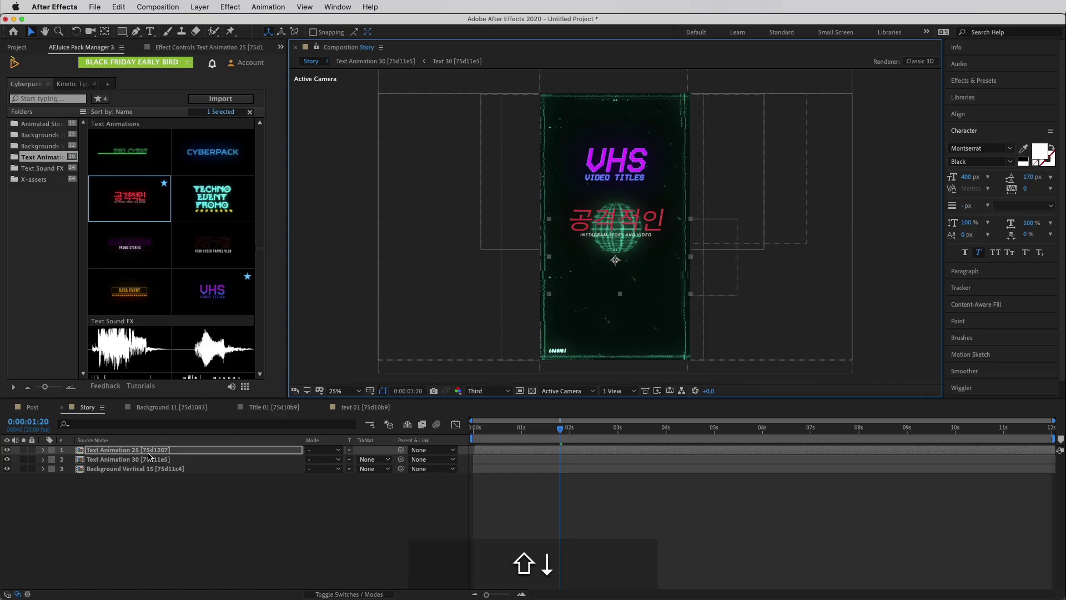
{"action": "key", "text": "shift+Down"}
{"action": "key", "text": "shift+Down"}
{"action": "key", "text": "shift+Down"}
{"action": "key", "text": "shift+Down"}
{"action": "key", "text": "shift+Down"}
{"action": "key", "text": "shift+Down"}
{"action": "key", "text": "shift+Down"}
{"action": "key", "text": "shift+Down"}
{"action": "key", "text": "shift+Down"}
{"action": "key", "text": "shift+Down"}
{"action": "key", "text": "shift+Down"}
{"action": "key", "text": "shift+Down"}
{"action": "key", "text": "shift+Down"}
{"action": "key", "text": "shift+Down"}
{"action": "key", "text": "shift+Down"}
{"action": "key", "text": "shift+Down"}
{"action": "key", "text": "shift+Down"}
{"action": "key", "text": "shift+Down"}
{"action": "key", "text": "shift+Down"}
{"action": "key", "text": "shift+Down"}
{"action": "key", "text": "shift+Up"}
{"action": "key", "text": "shift+Up"}
{"action": "key", "text": "shift+Up"}
{"action": "key", "text": "shift+Up"}
{"action": "key", "text": "shift+Up"}
{"action": "key", "text": "shift+Up"}
{"action": "key", "text": "shift+Up"}
{"action": "key", "text": "shift+Up"}
{"action": "key", "text": "shift+Up"}
{"action": "key", "text": "shift+Up"}
{"action": "key", "text": "shift+Up"}
{"action": "key", "text": "shift+Up"}
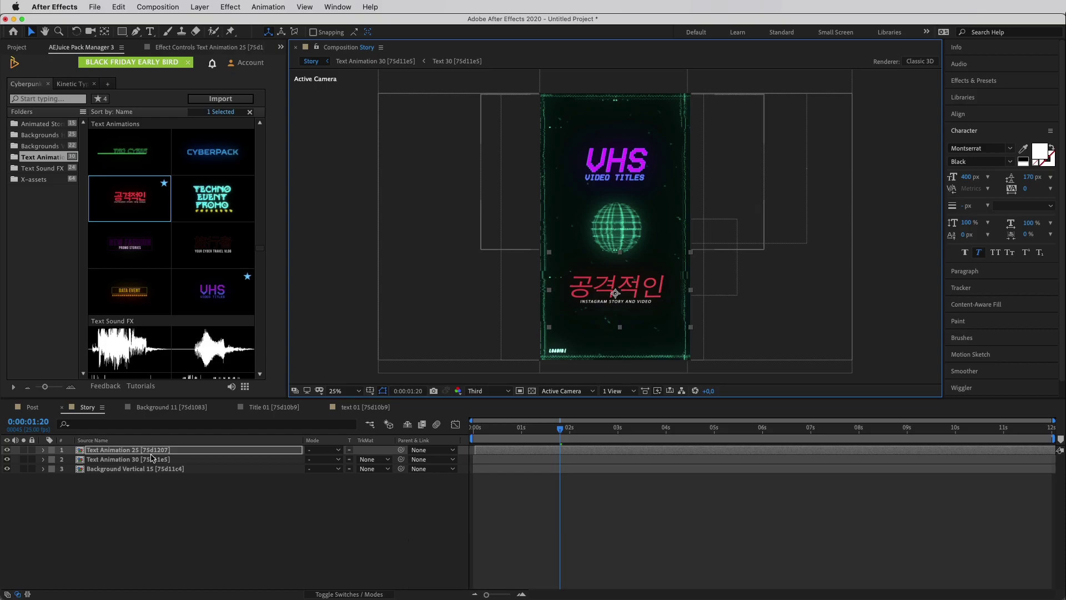
Set the Text Animation 25 layer's scale to 65% and deselect it
{"action": "key", "text": "s"}
{"action": "left_click", "coordinate": [320, 460]}
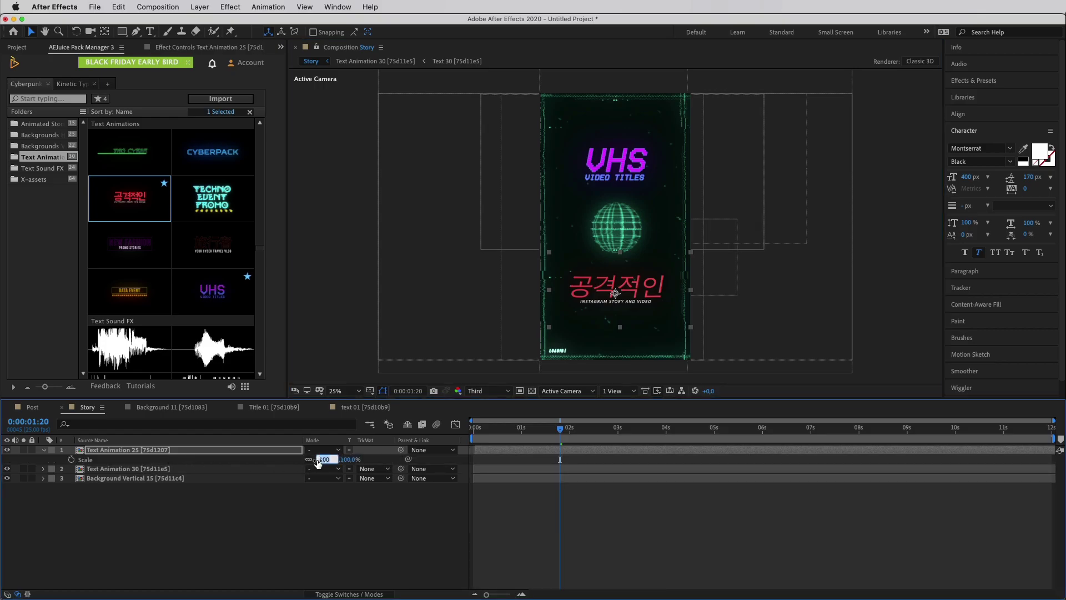
{"action": "type", "text": "65"}
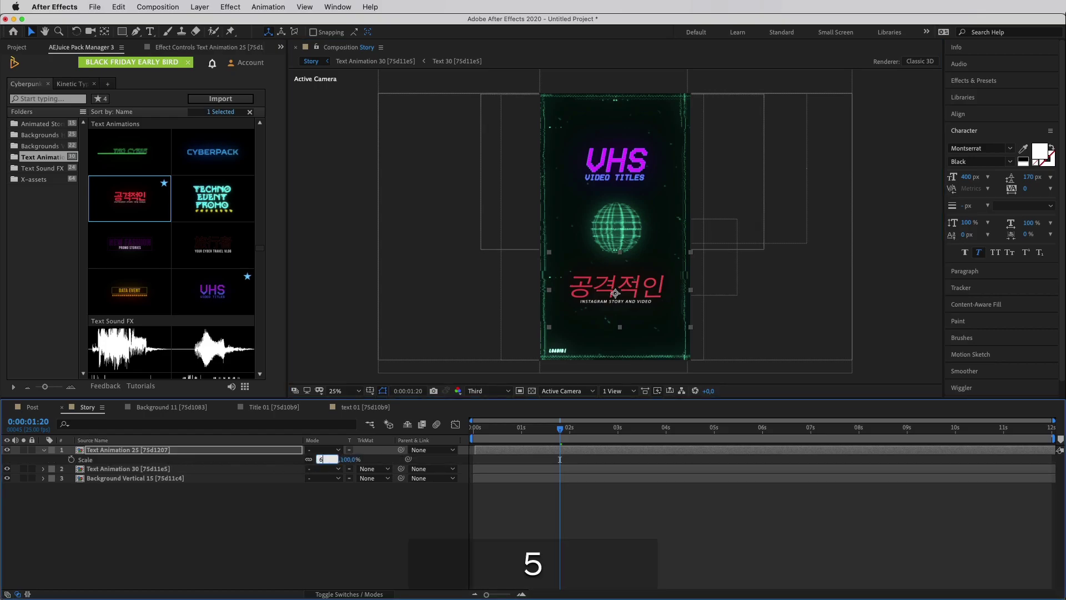
{"action": "key", "text": "Return"}
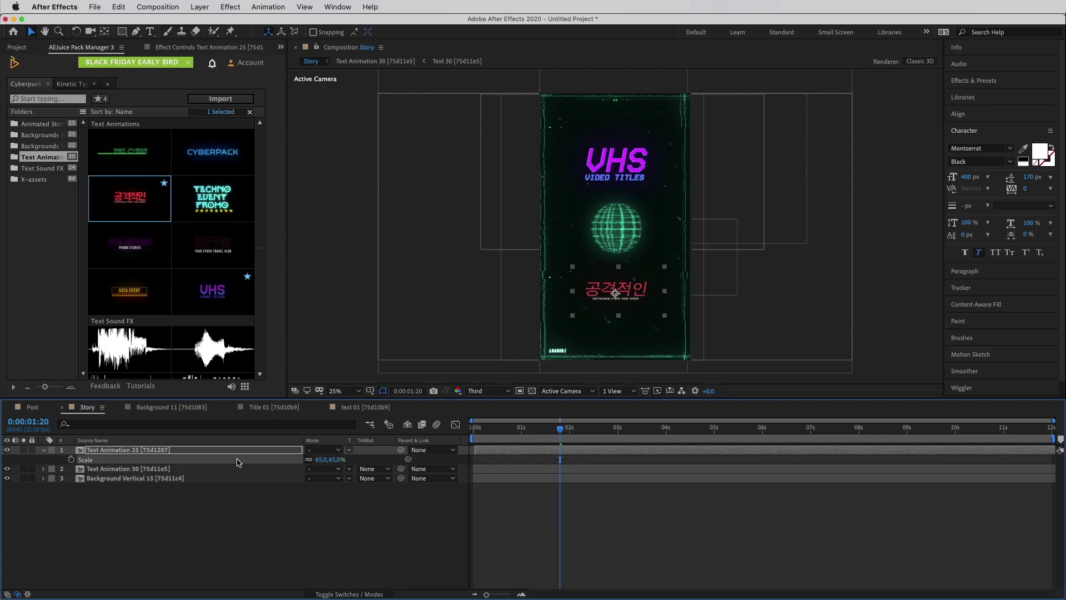
{"action": "left_click", "coordinate": [261, 502]}
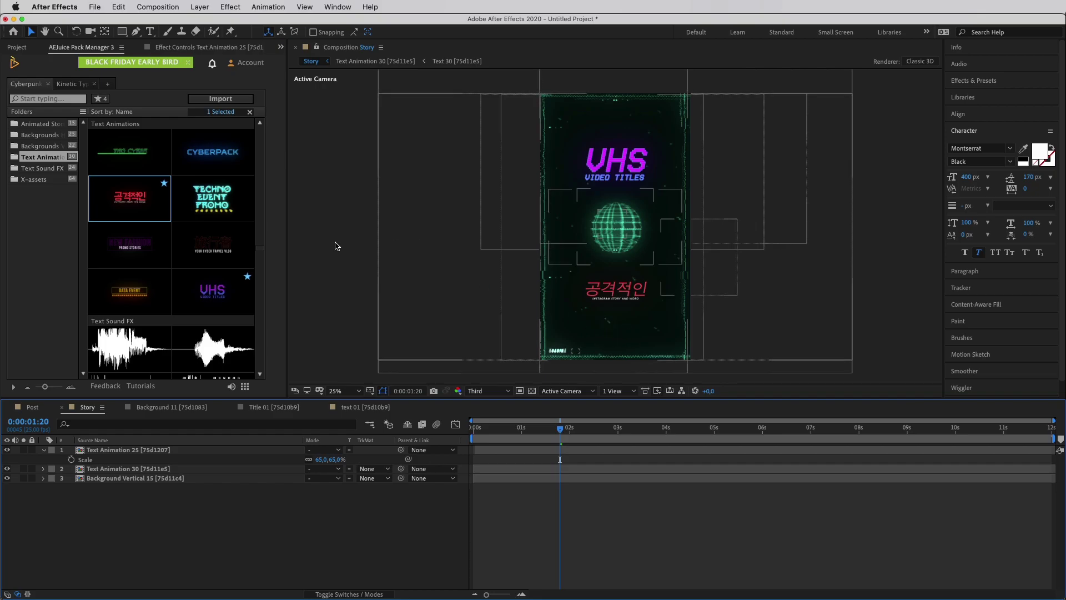
Add the Load 02 asset from the Cyberpunk pack's X-assets as the top layer of the Story composition
{"action": "left_click", "coordinate": [27, 179]}
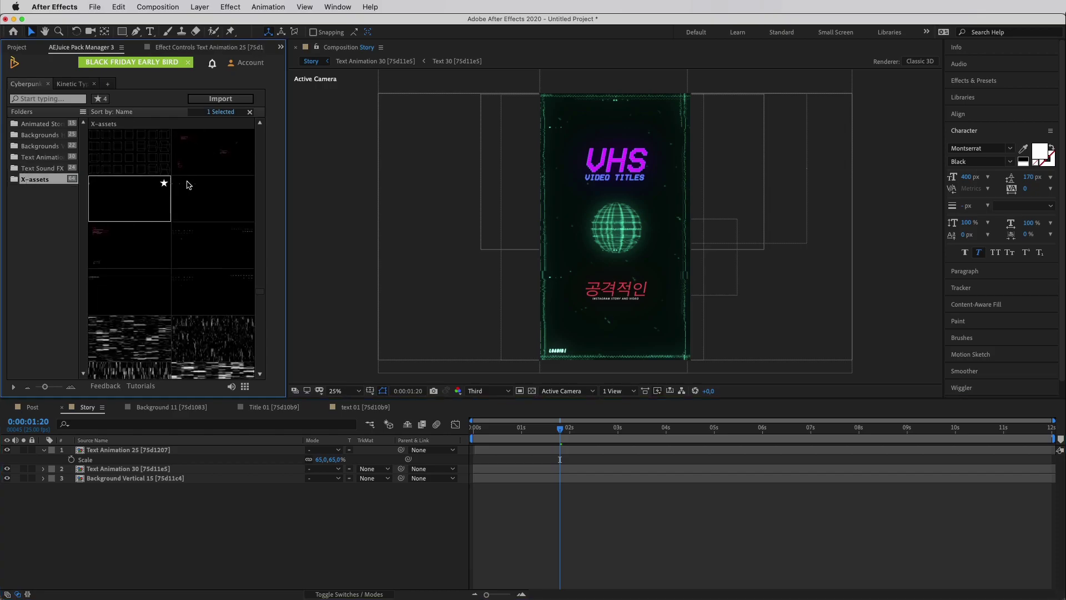
{"action": "scroll", "coordinate": [258, 299], "scroll_direction": "down", "scroll_amount": 5}
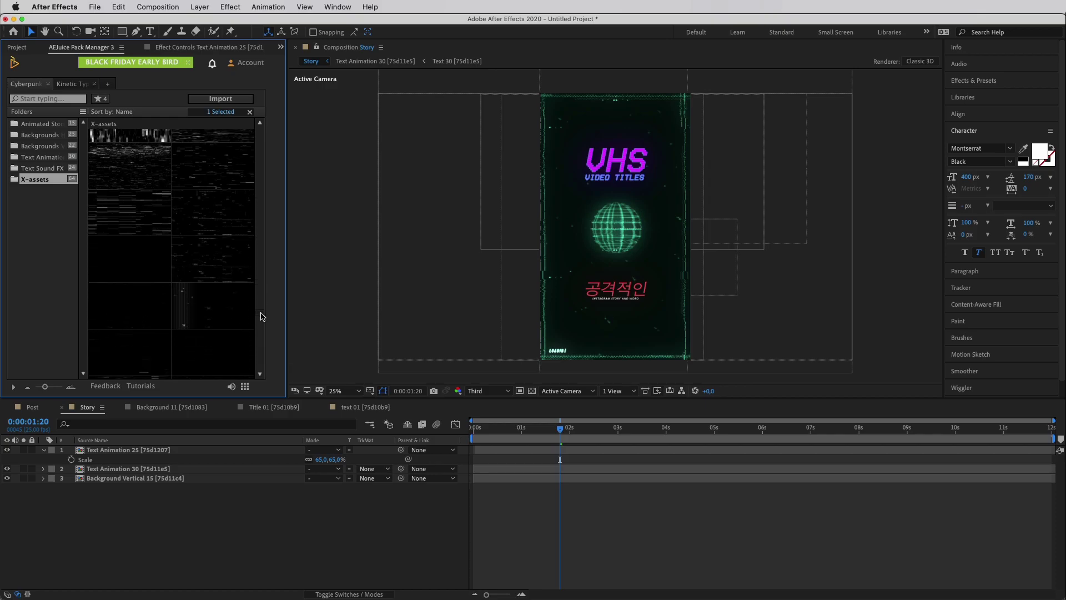
{"action": "scroll", "coordinate": [264, 322], "scroll_direction": "down", "scroll_amount": 5}
{"action": "scroll", "coordinate": [266, 333], "scroll_direction": "down", "scroll_amount": 5}
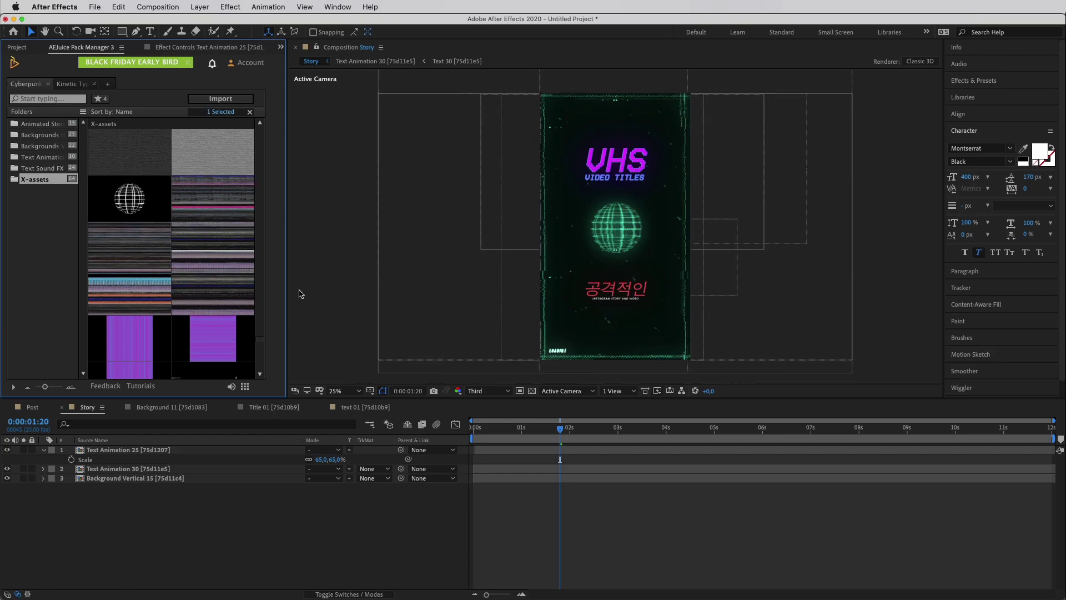
{"action": "scroll", "coordinate": [261, 342], "scroll_direction": "down", "scroll_amount": 8}
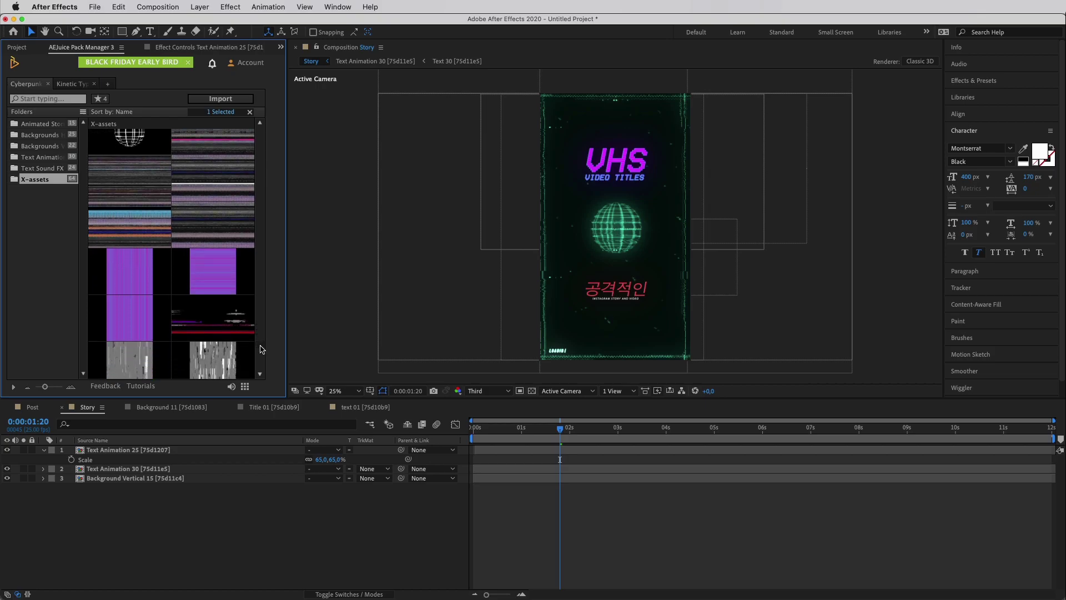
{"action": "scroll", "coordinate": [261, 366], "scroll_direction": "down", "scroll_amount": 3}
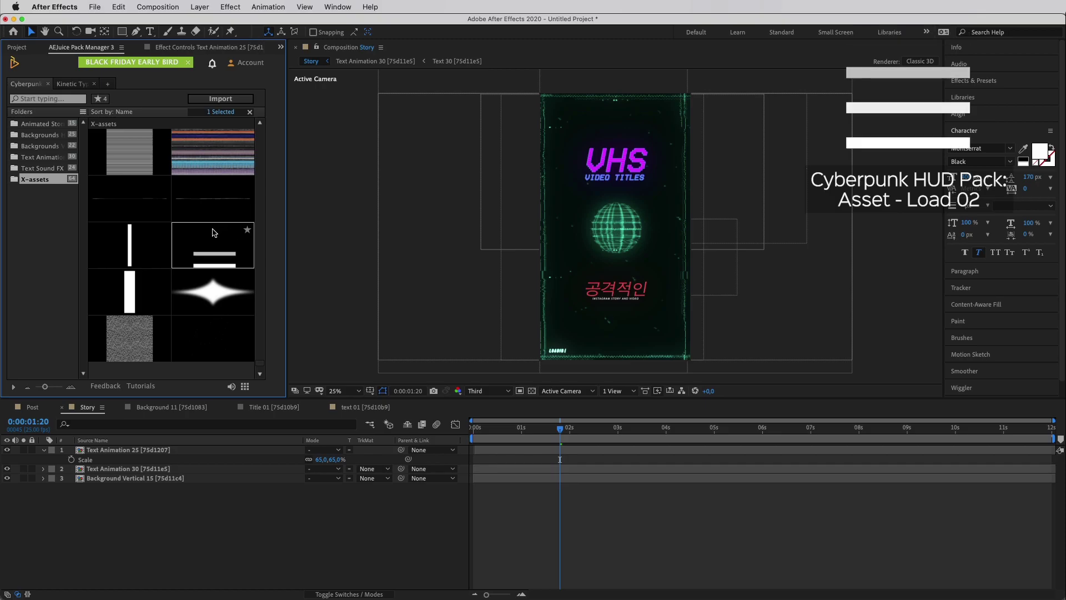
{"action": "mouse_move", "coordinate": [228, 248]}
{"action": "left_click_drag", "start_coordinate": [228, 247], "coordinate": [244, 449]}
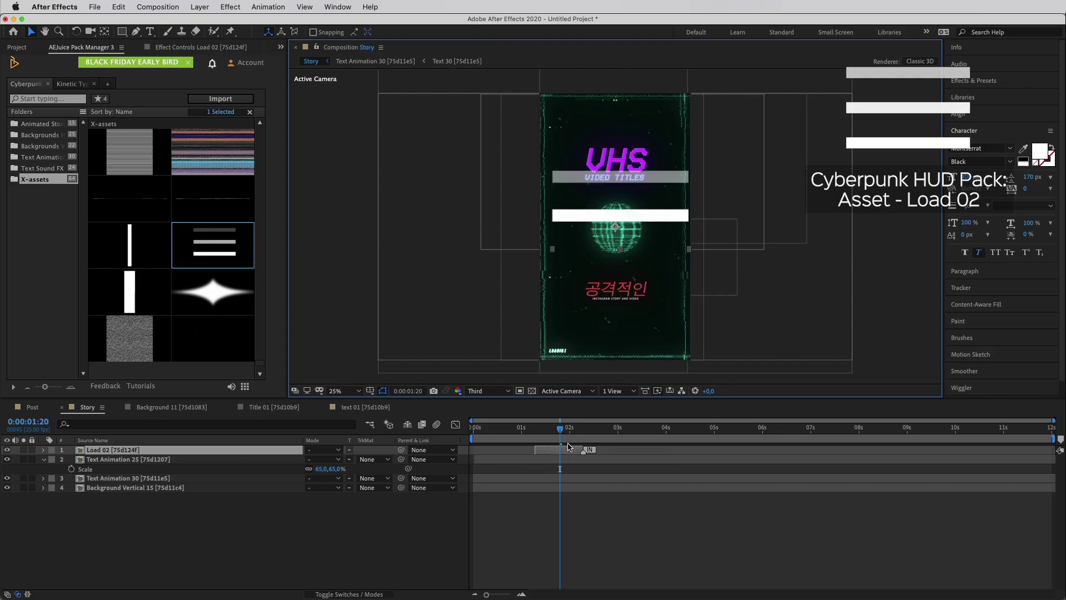
Set the Load 02 layer's rotation to 180° and play back its bars from 0:00:01:10
{"action": "key", "text": "r"}
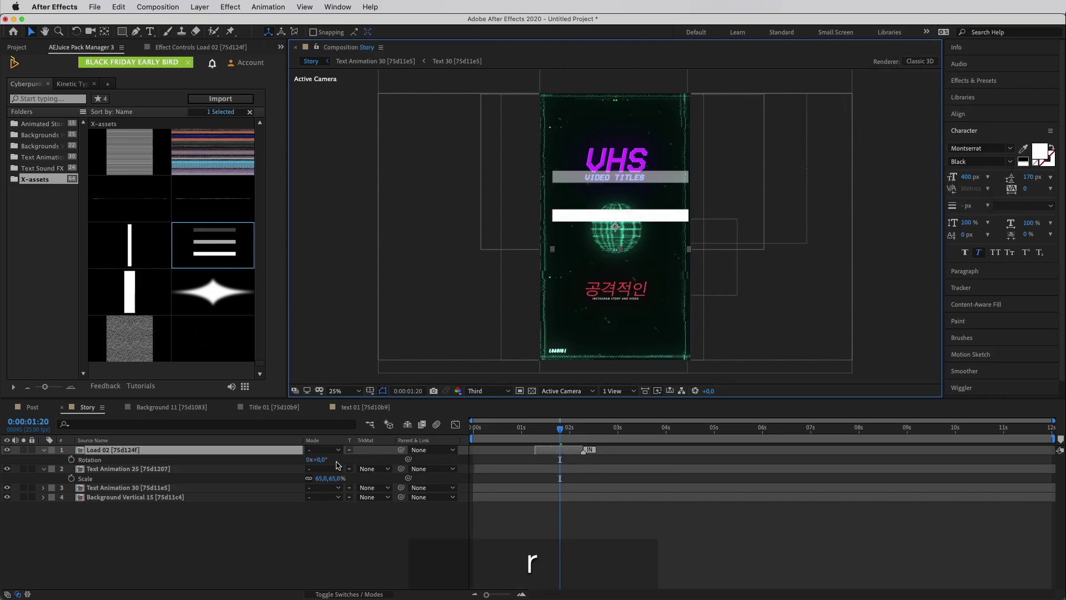
{"action": "left_click", "coordinate": [323, 460]}
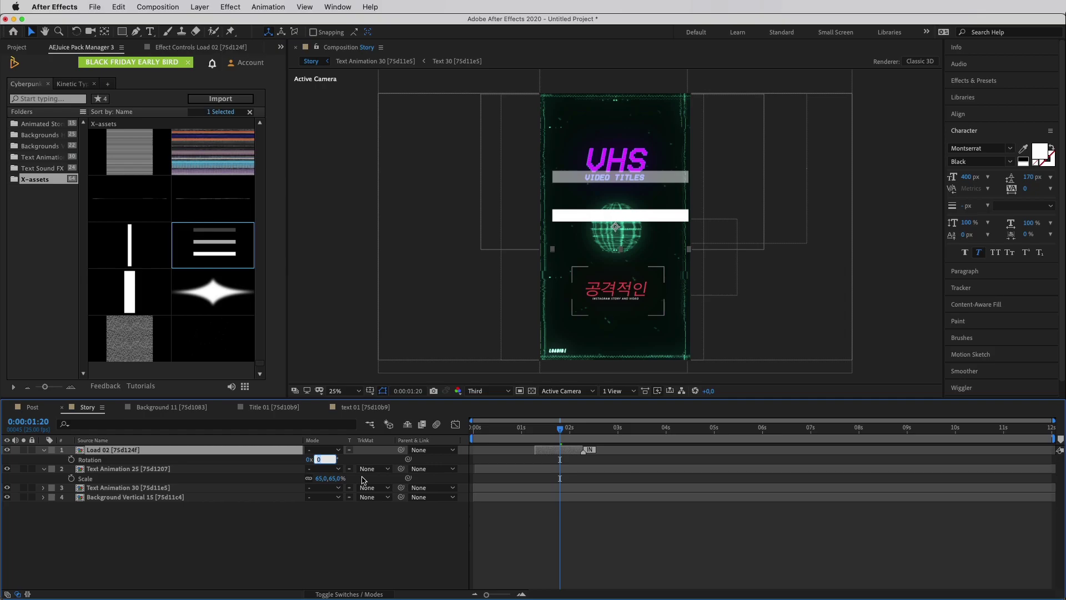
{"action": "type", "text": "180"}
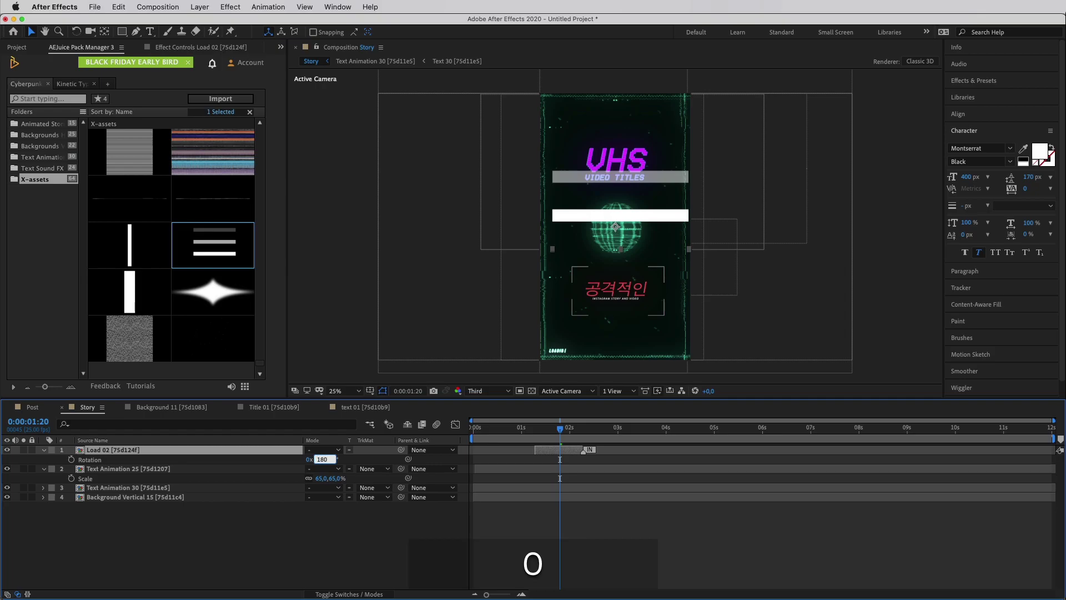
{"action": "key", "text": "Return"}
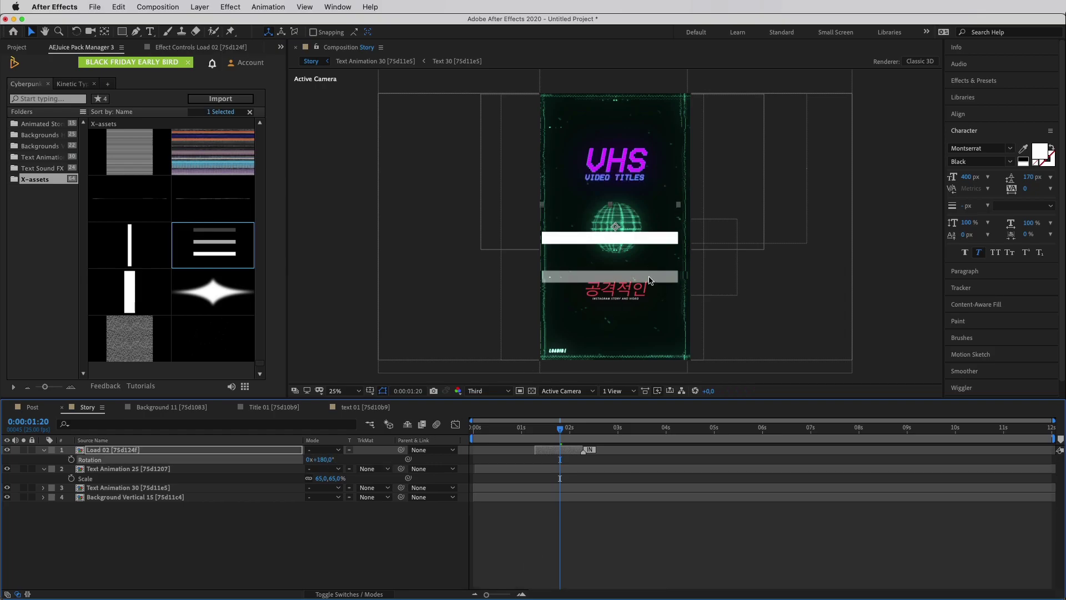
{"action": "left_click", "coordinate": [541, 434]}
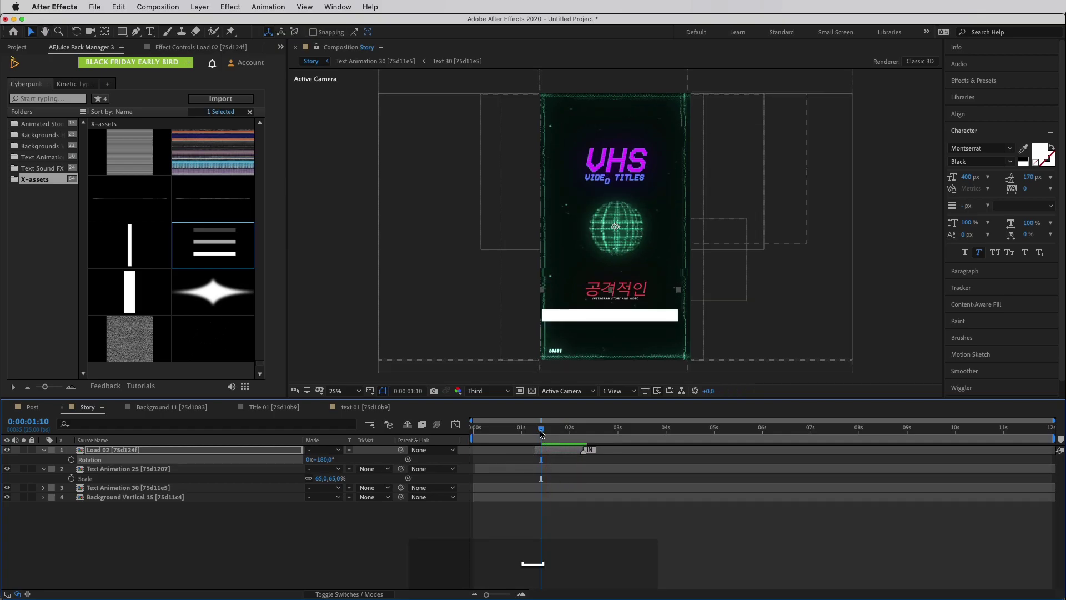
Stop the playback and set the Load 02 layer's scale to 20%
{"action": "key", "text": "space"}
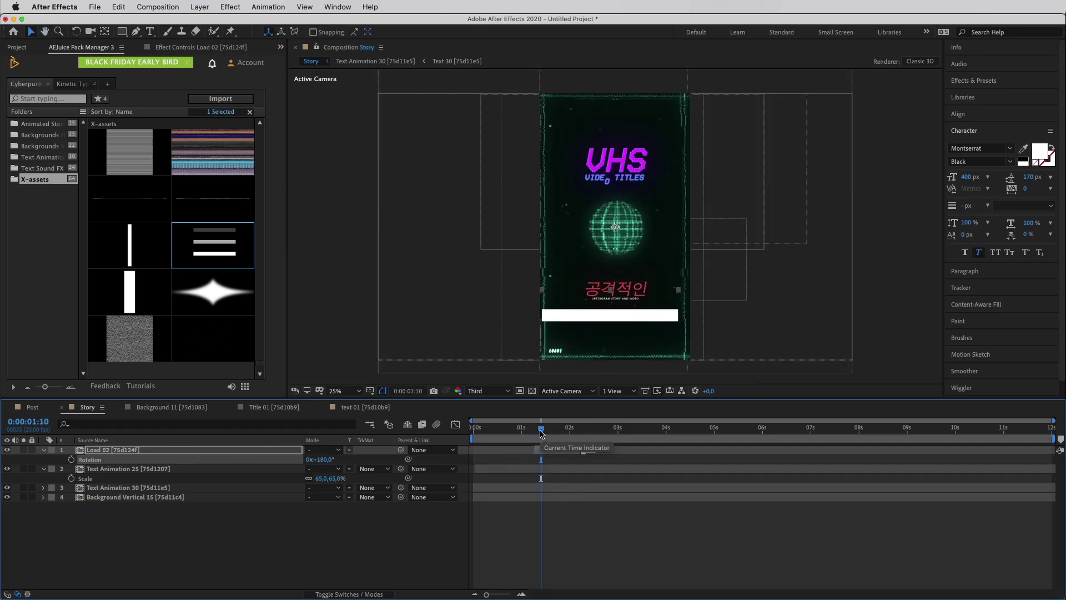
{"action": "left_click", "coordinate": [248, 451]}
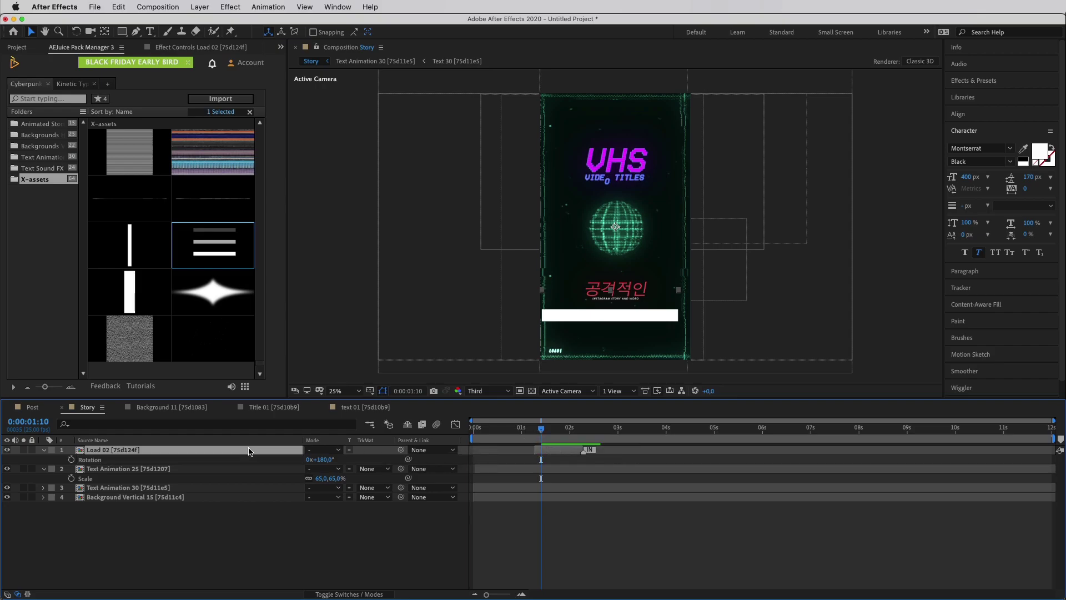
{"action": "key", "text": "s"}
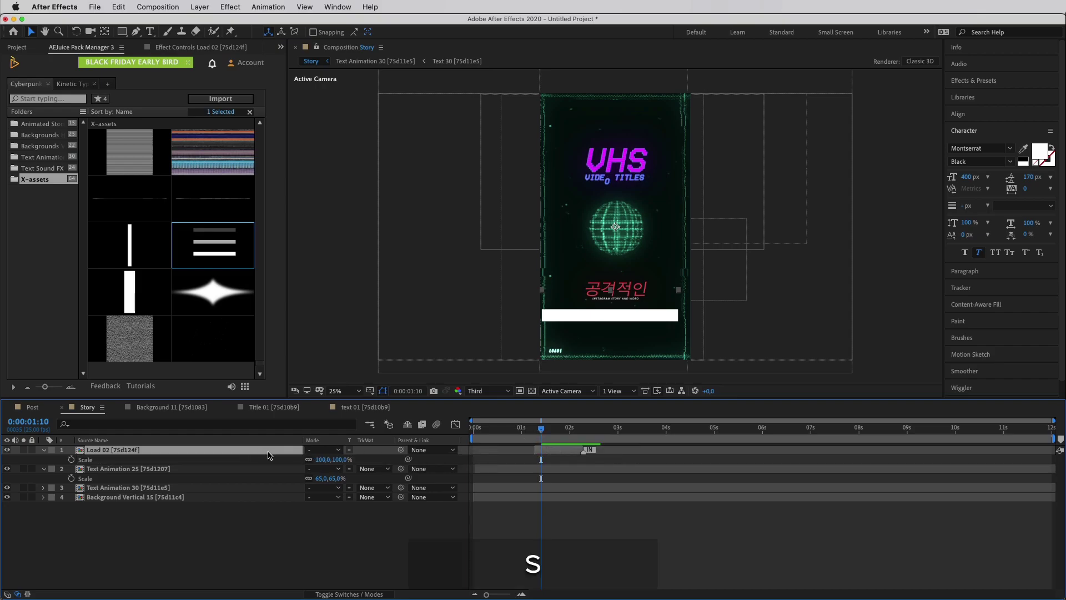
{"action": "left_click", "coordinate": [321, 460]}
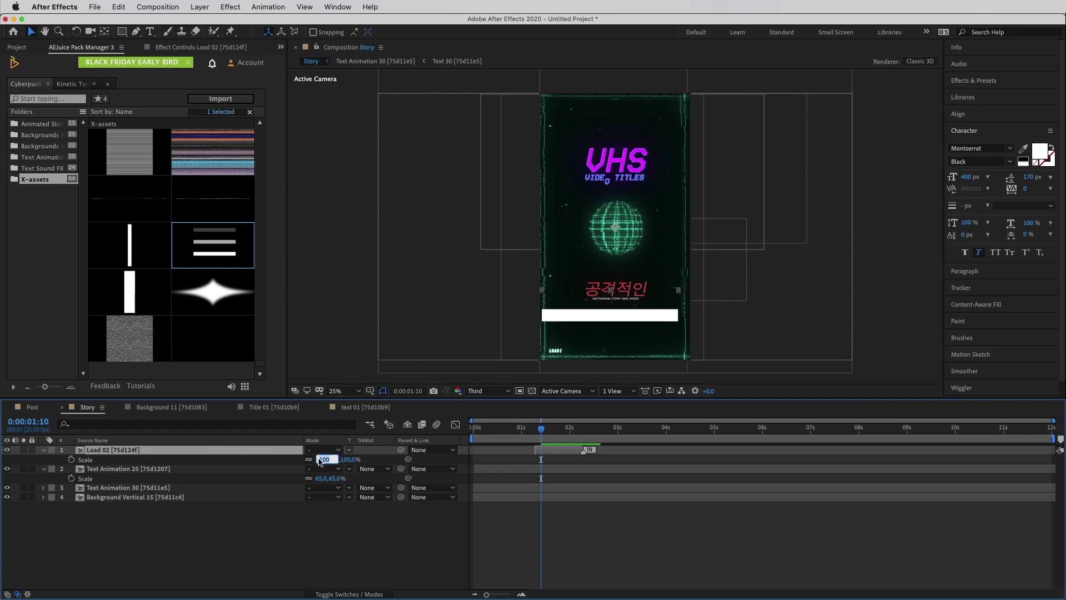
{"action": "type", "text": "20"}
{"action": "key", "text": "Return"}
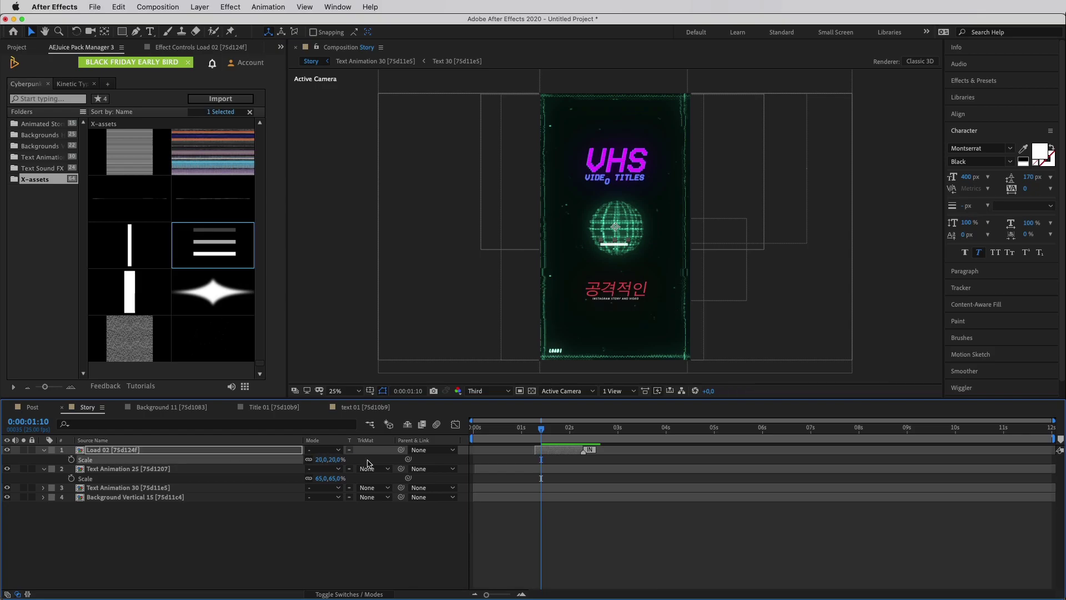
Move the Load 02 bars down and slightly right, below the Text Animation 25 title near the frame's lower edge
{"action": "key", "text": "shift"}
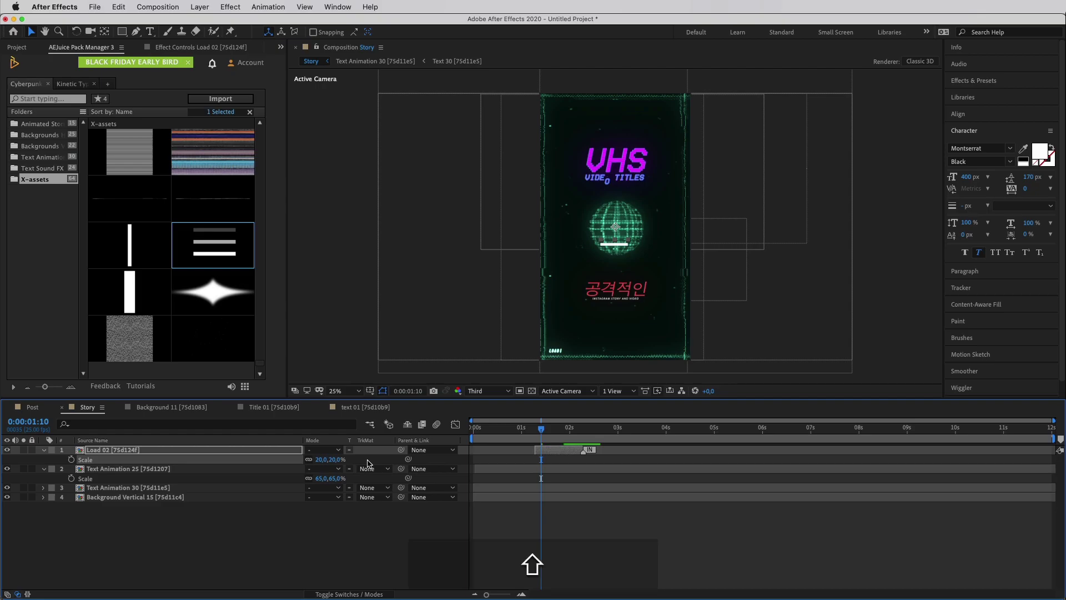
{"action": "key", "text": "shift+Down"}
{"action": "key", "text": "shift+Down"}
{"action": "key", "text": "shift+Down"}
{"action": "key", "text": "shift+Down"}
{"action": "key", "text": "shift+Down"}
{"action": "key", "text": "shift+Down"}
{"action": "key", "text": "shift+Down"}
{"action": "key", "text": "shift+Down"}
{"action": "key", "text": "shift+Down"}
{"action": "key", "text": "shift+Down"}
{"action": "key", "text": "shift+Down"}
{"action": "key", "text": "shift+Down"}
{"action": "key", "text": "shift+Down"}
{"action": "key", "text": "shift+Down"}
{"action": "key", "text": "shift+Down"}
{"action": "key", "text": "shift+Down"}
{"action": "key", "text": "shift+Down"}
{"action": "key", "text": "shift+Down"}
{"action": "key", "text": "shift+Down"}
{"action": "key", "text": "shift+Down"}
{"action": "key", "text": "shift+Down"}
{"action": "key", "text": "shift+Down"}
{"action": "key", "text": "shift+Down"}
{"action": "key", "text": "shift+Down"}
{"action": "key", "text": "shift+Down"}
{"action": "key", "text": "shift+Down"}
{"action": "key", "text": "shift+Down"}
{"action": "key", "text": "shift+Down"}
{"action": "key", "text": "shift+Down"}
{"action": "key", "text": "shift+Up"}
{"action": "key", "text": "shift+Up"}
{"action": "key", "text": "shift+Up"}
{"action": "key", "text": "shift+Up"}
{"action": "key", "text": "shift+Right"}
{"action": "key", "text": "Right"}
{"action": "key", "text": "shift+Right"}
{"action": "key", "text": "shift+Down"}
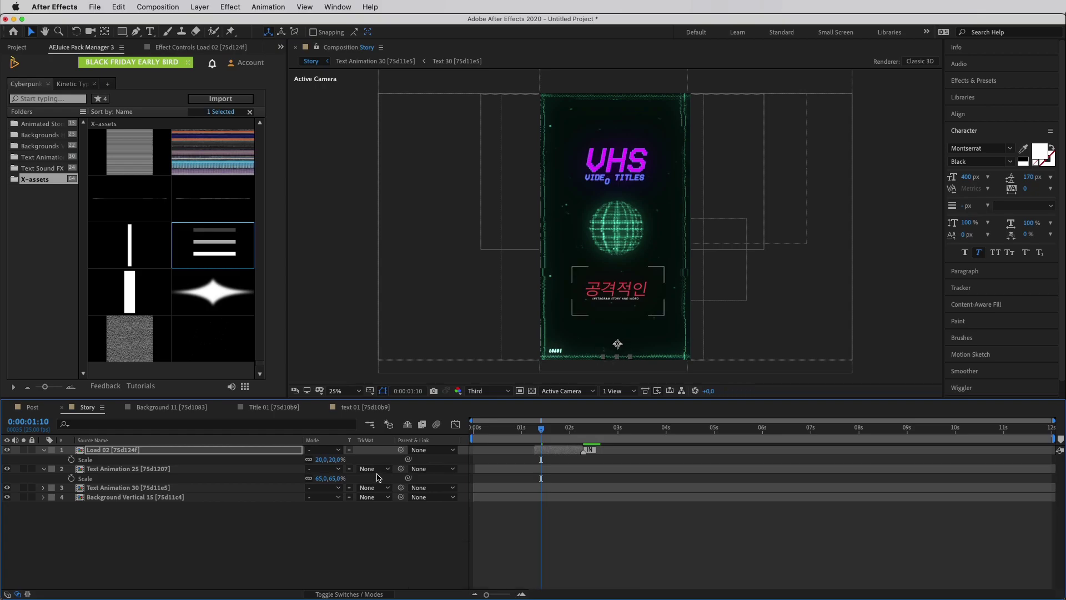
At 0:00:02:01, nudge the Text Animation 25 title slightly down towards the Load 02 bars, then deselect it
{"action": "left_click_drag", "start_coordinate": [541, 429], "coordinate": [571, 432]}
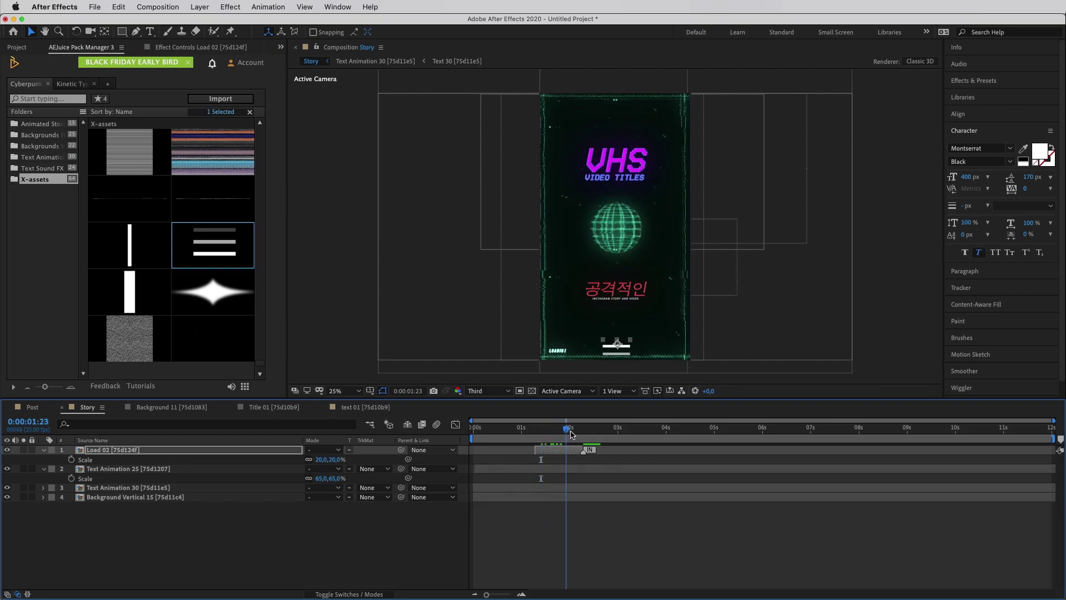
{"action": "left_click", "coordinate": [609, 297]}
{"action": "key", "text": "shift+Down"}
{"action": "key", "text": "shift+Down"}
{"action": "key", "text": "shift+Down"}
{"action": "key", "text": "shift+Down"}
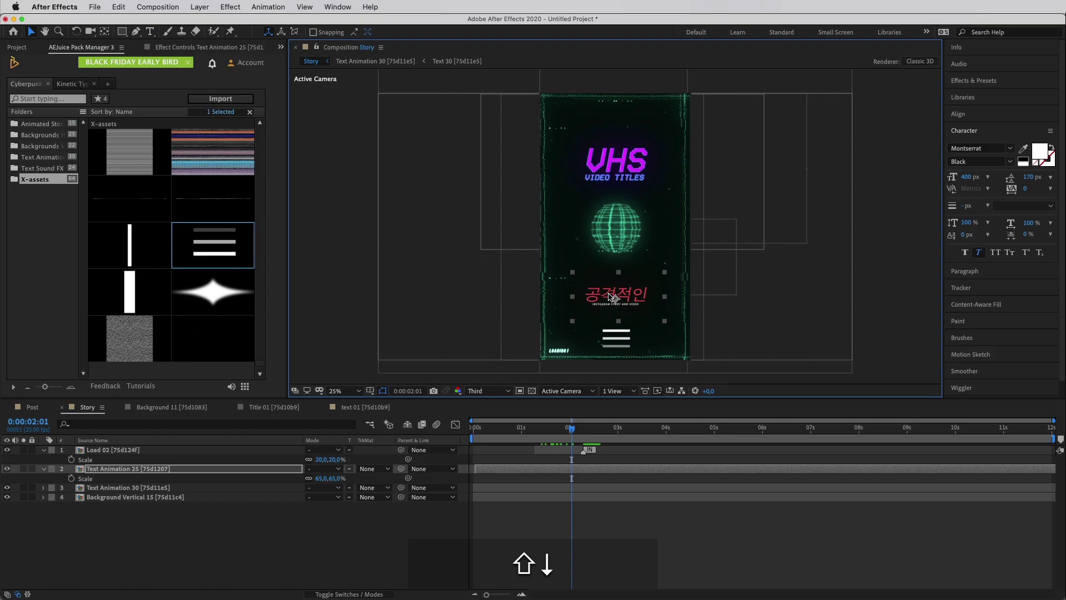
{"action": "left_click", "coordinate": [271, 542]}
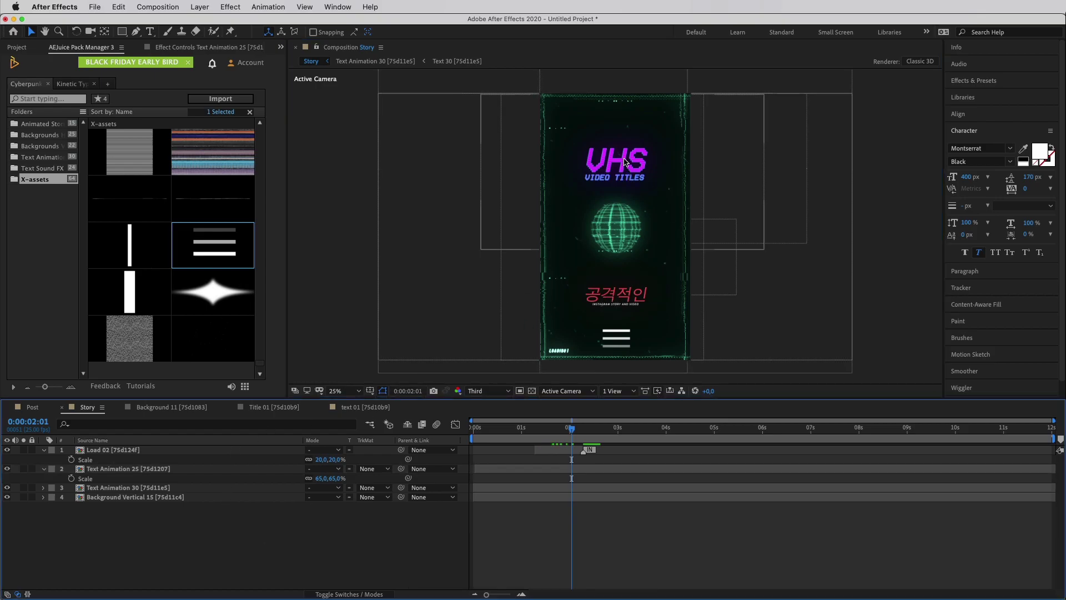
Open the Text Animation 30 composition and move the Time Control layer's Out marker to about 10 seconds
{"action": "left_click", "coordinate": [147, 488]}
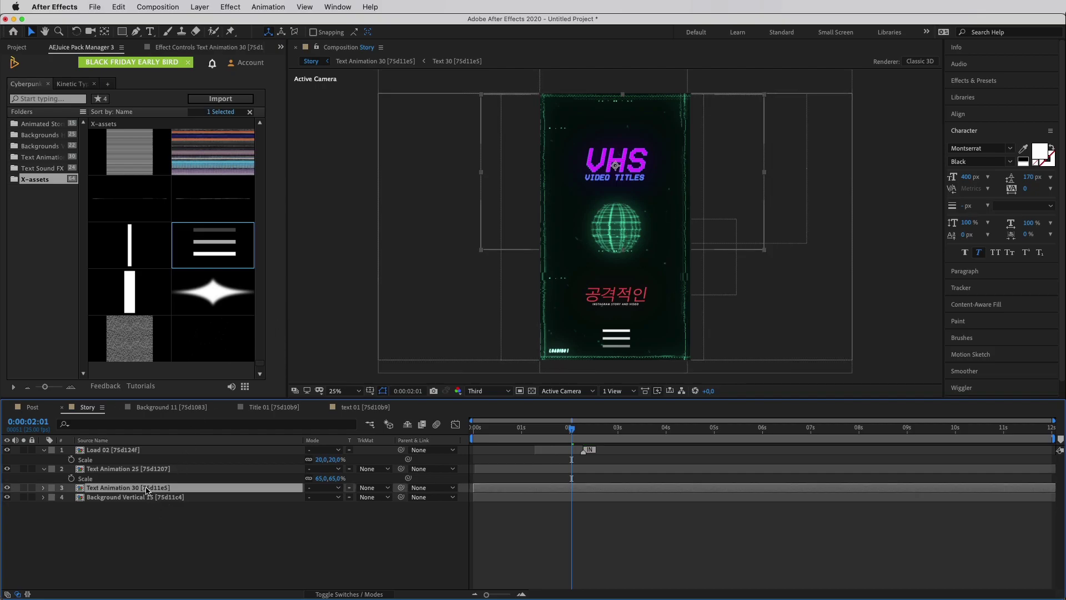
{"action": "double_click", "coordinate": [147, 488]}
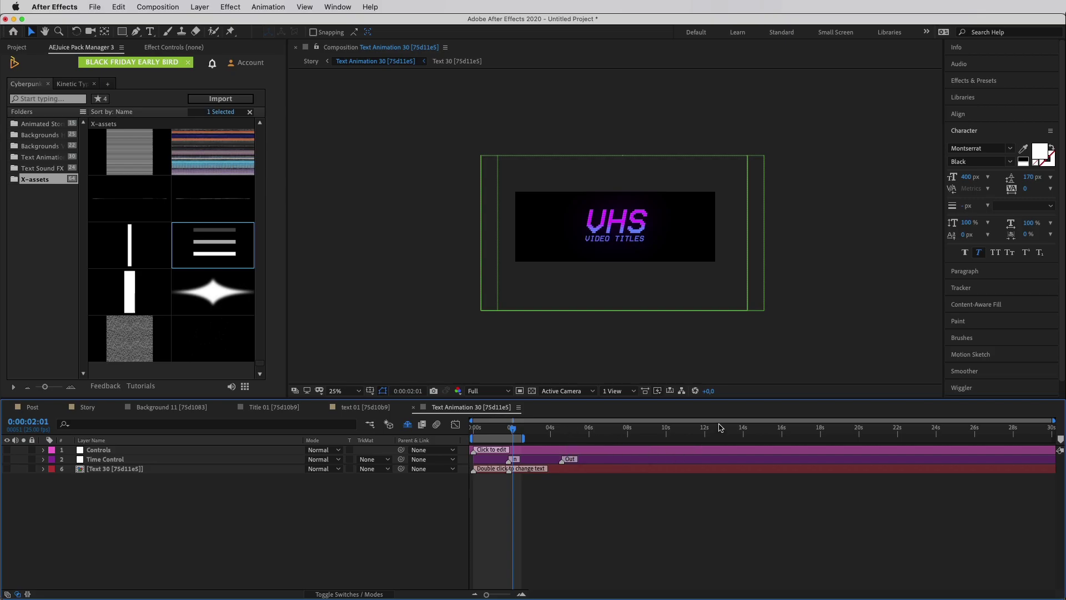
{"action": "left_click_drag", "start_coordinate": [707, 430], "coordinate": [705, 430]}
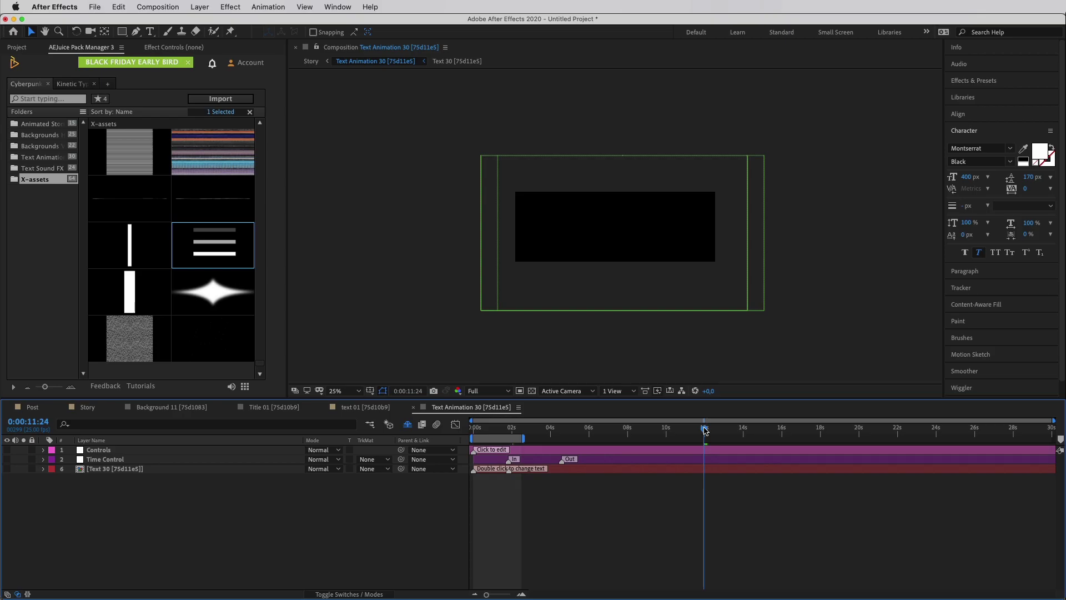
{"action": "left_click_drag", "start_coordinate": [562, 460], "coordinate": [685, 462]}
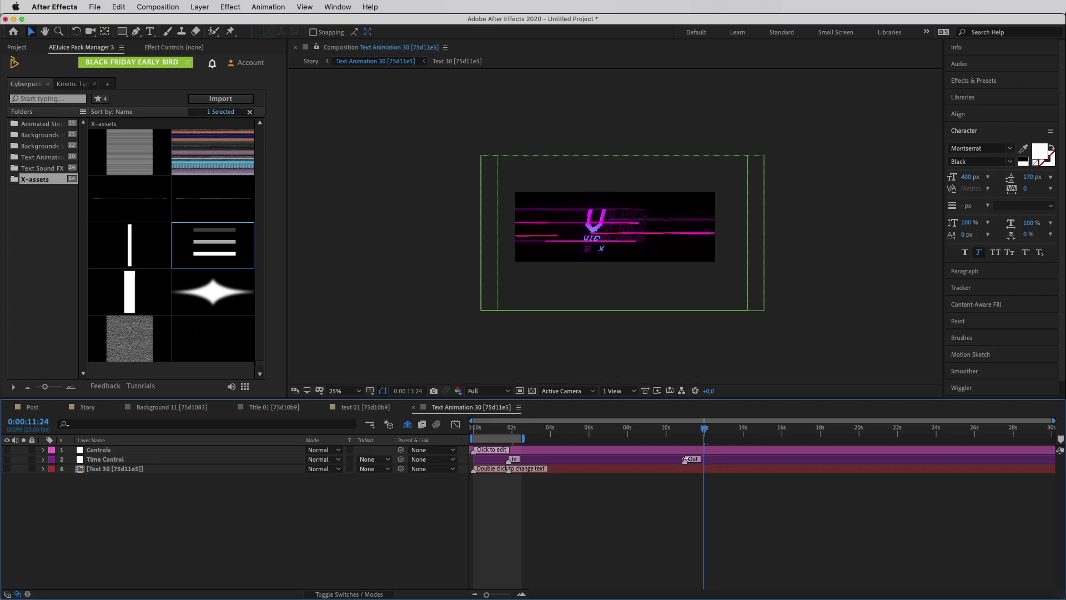
{"action": "left_click_drag", "start_coordinate": [687, 461], "coordinate": [666, 459]}
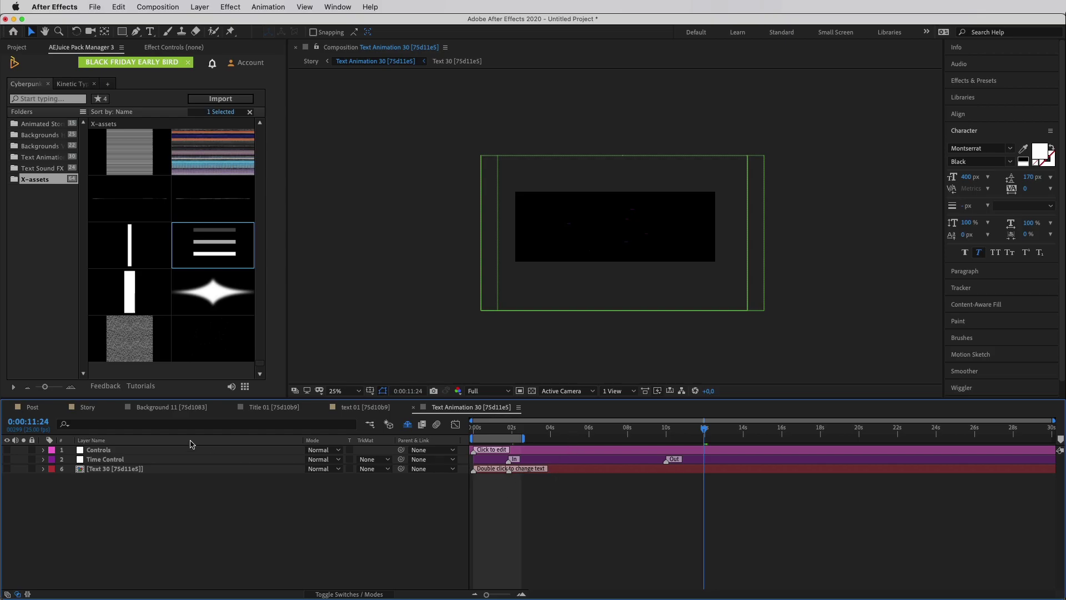
Change Text Color 01 on the Controls layer to orange, previewing the title at 0:00:04:22
{"action": "left_click", "coordinate": [143, 450]}
{"action": "left_click", "coordinate": [168, 48]}
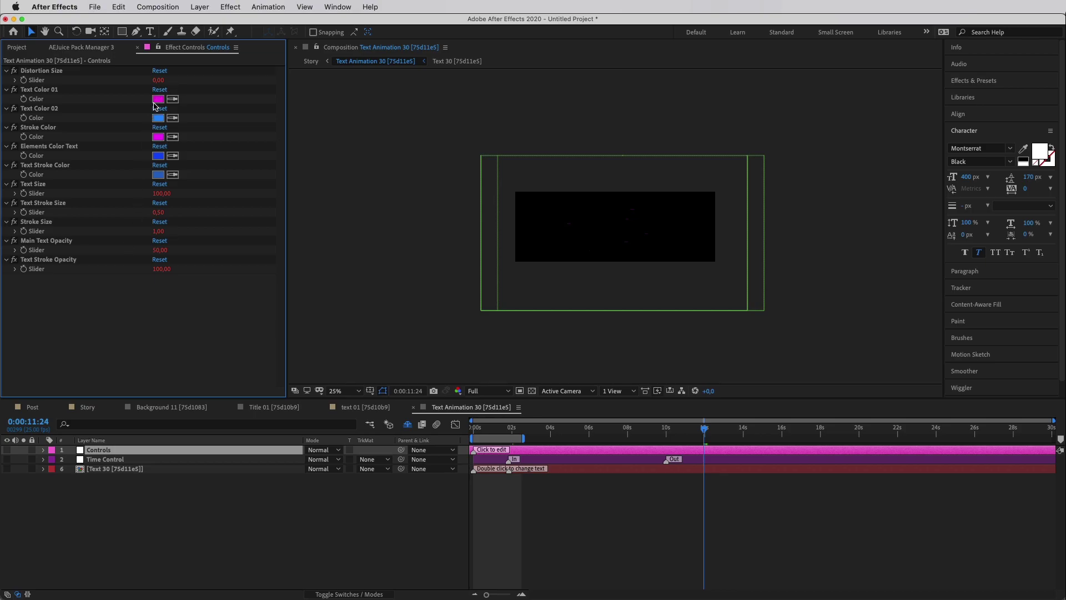
{"action": "left_click", "coordinate": [567, 434]}
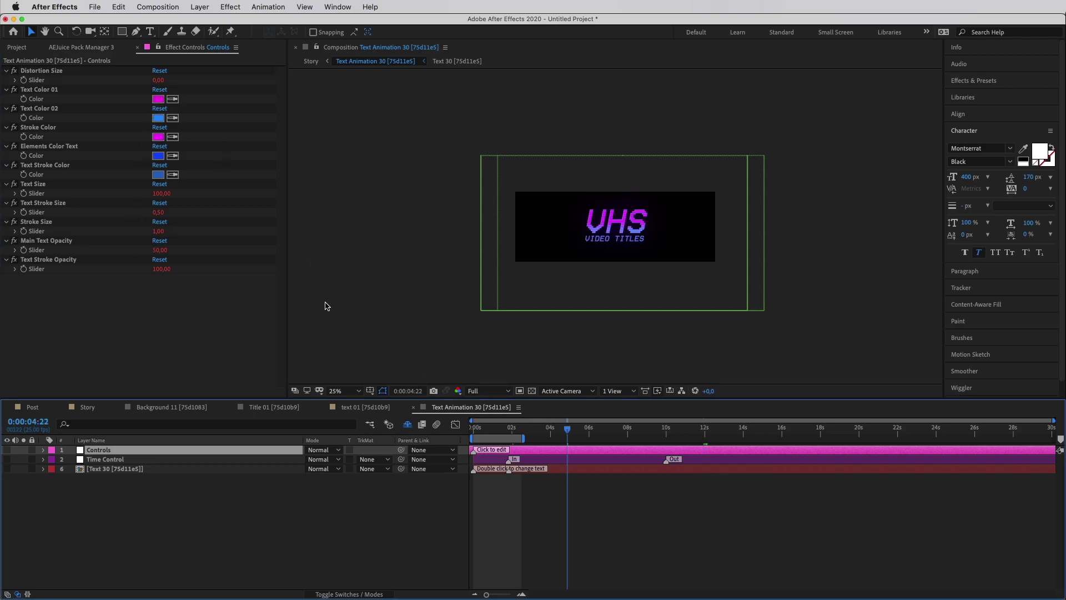
{"action": "left_click", "coordinate": [158, 100]}
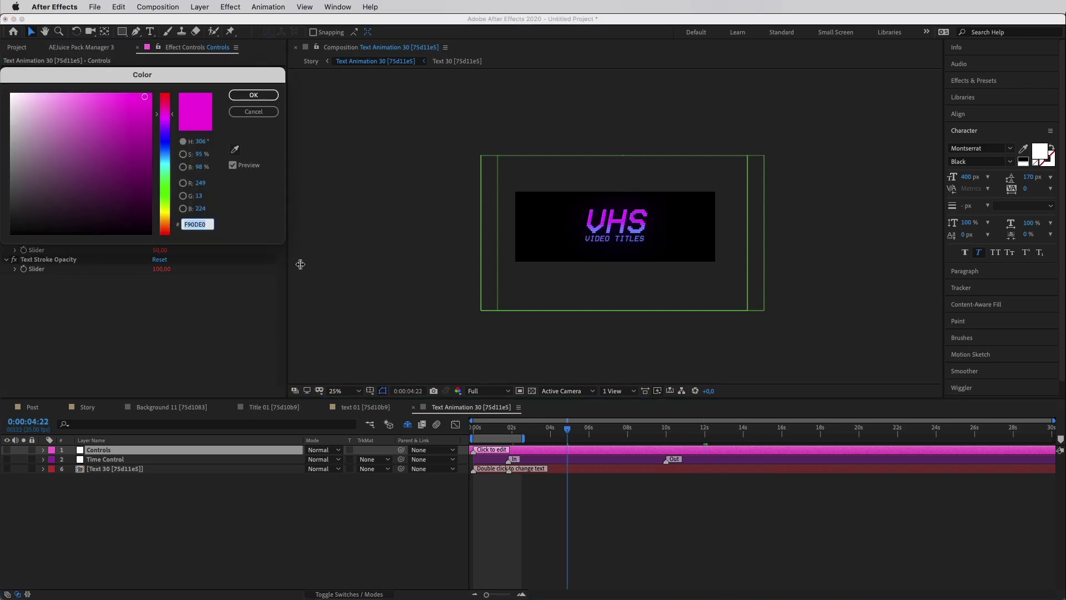
{"action": "left_click", "coordinate": [165, 228]}
{"action": "left_click", "coordinate": [253, 95]}
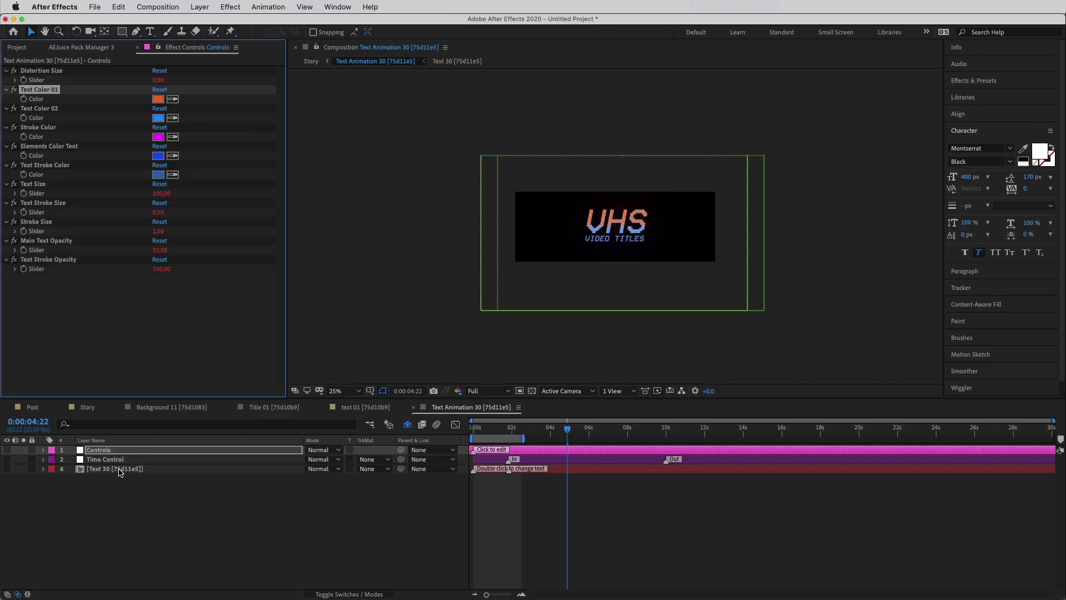
Open the nested Text 30 composition and replace the Text 01 layer's wording with "SALE"
{"action": "double_click", "coordinate": [118, 469]}
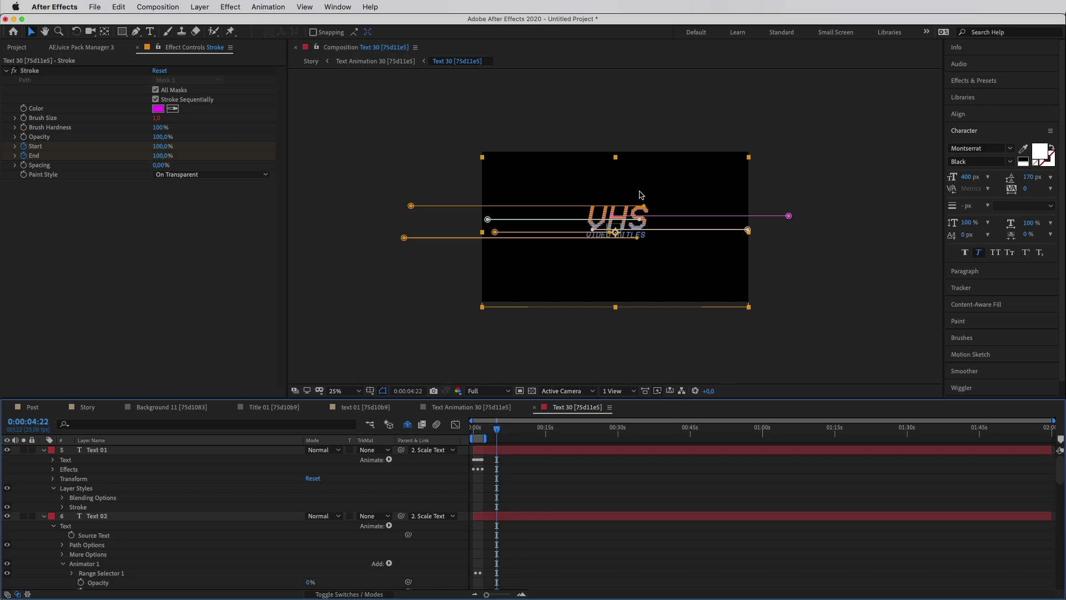
{"action": "double_click", "coordinate": [620, 219]}
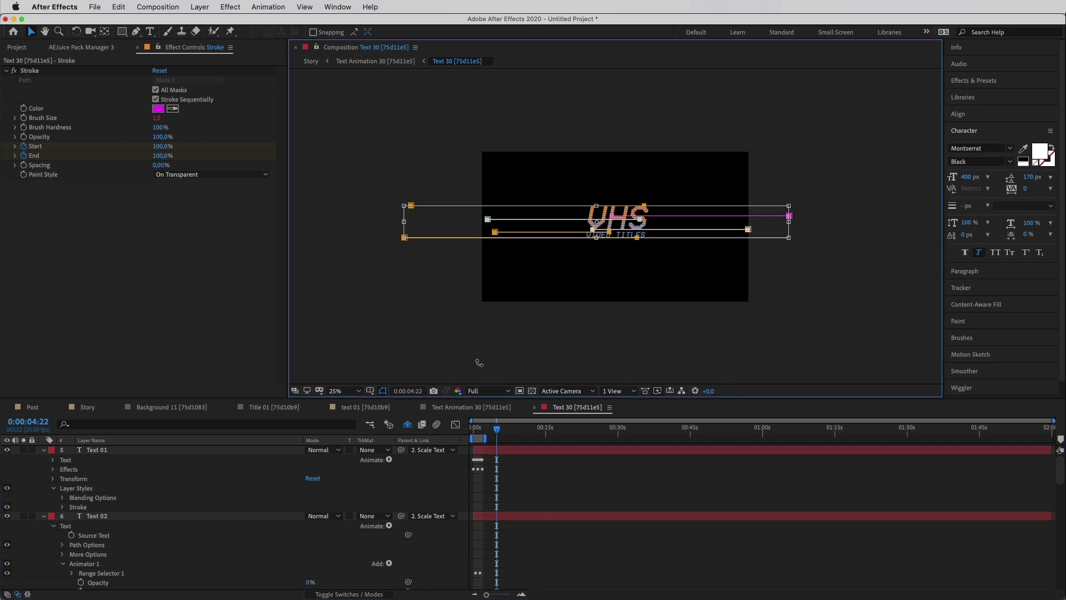
{"action": "left_click", "coordinate": [512, 449]}
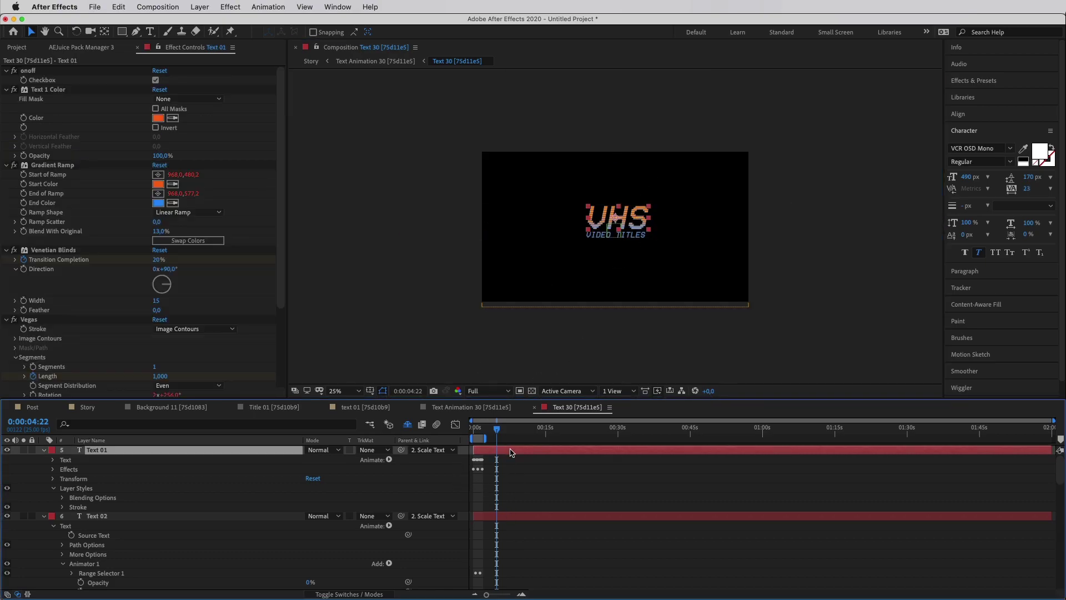
{"action": "double_click", "coordinate": [519, 452]}
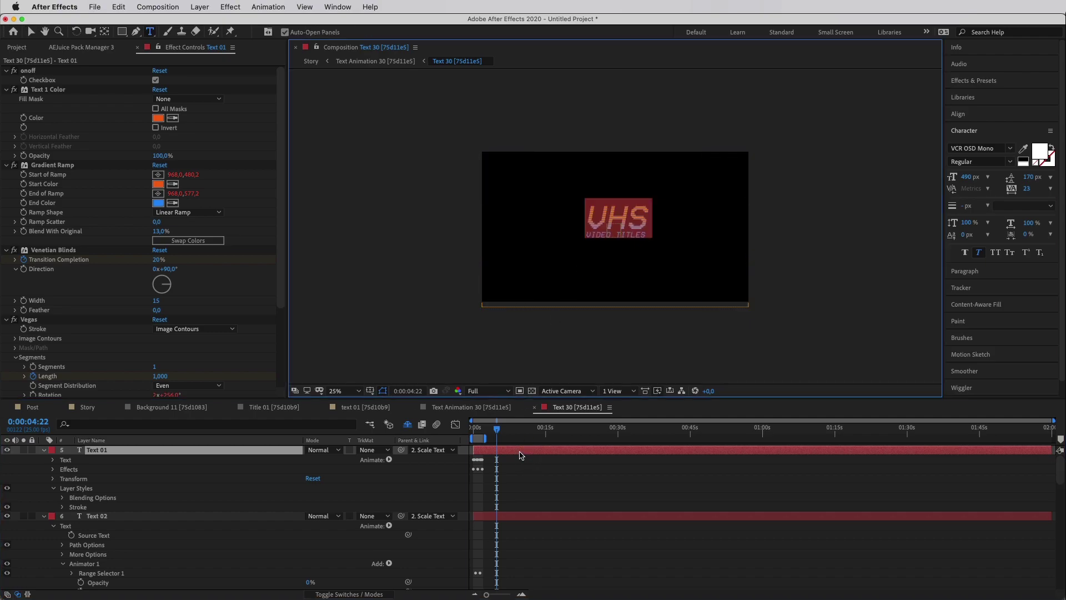
{"action": "type", "text": "SALE"}
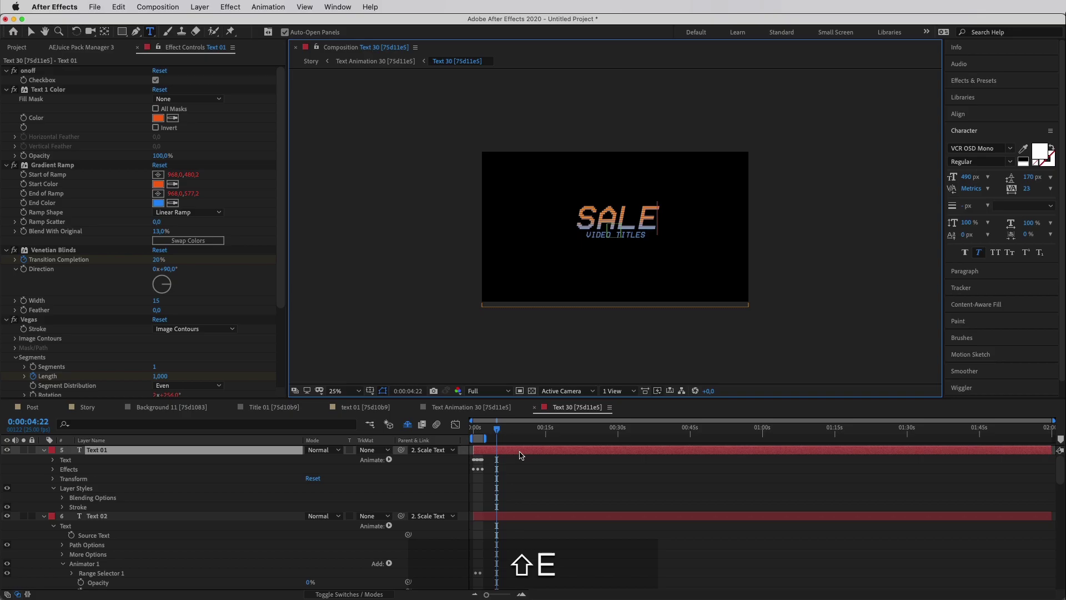
Replace the Text 02 subtitle's wording with "ALL PRODUCTS"
{"action": "double_click", "coordinate": [503, 514]}
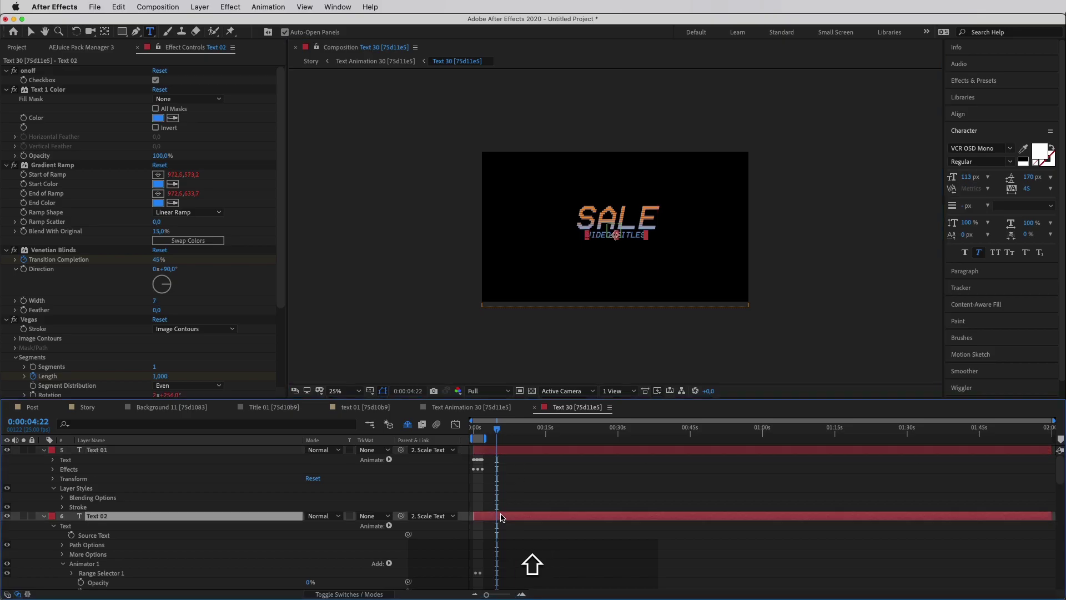
{"action": "type", "text": "ALL PROD"}
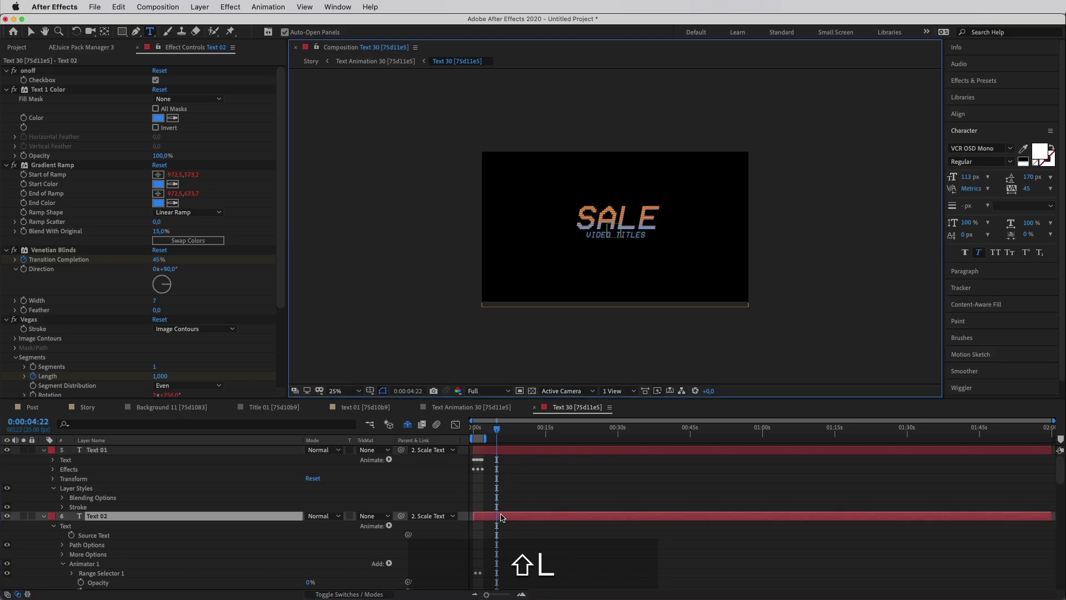
{"action": "type", "text": "UCTS"}
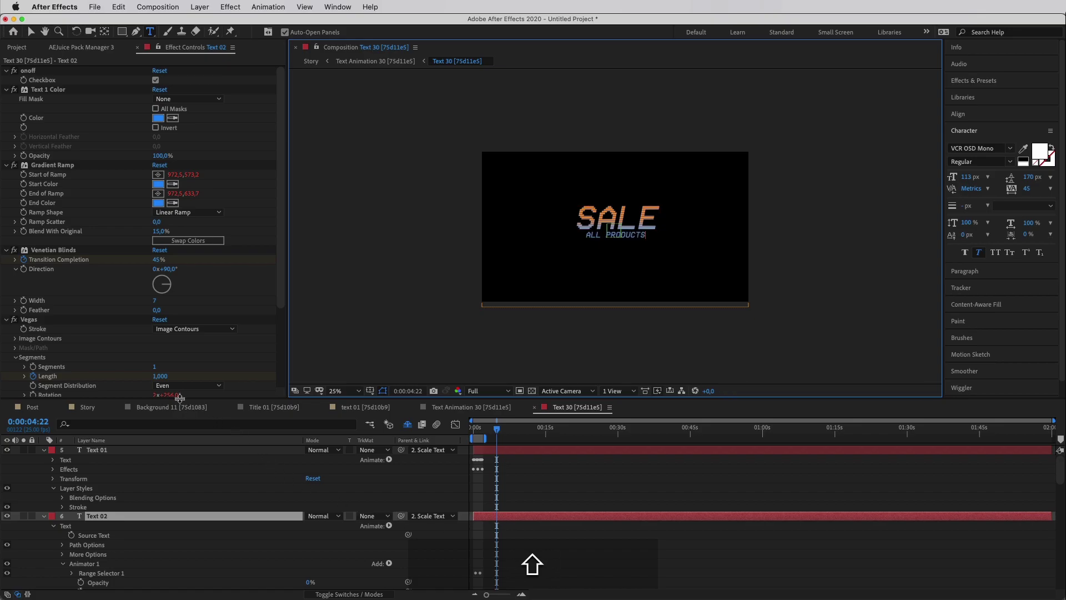
Return to the Story composition, open Text Animation 25 and move its Time Control Out marker to just past 10 seconds
{"action": "left_click", "coordinate": [87, 407]}
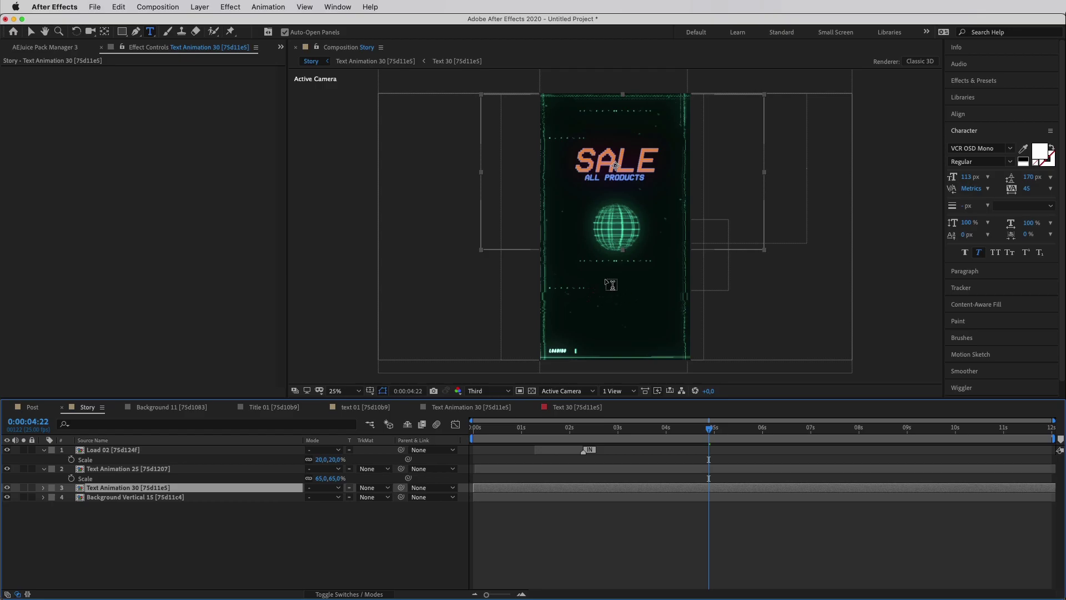
{"action": "key", "text": "v"}
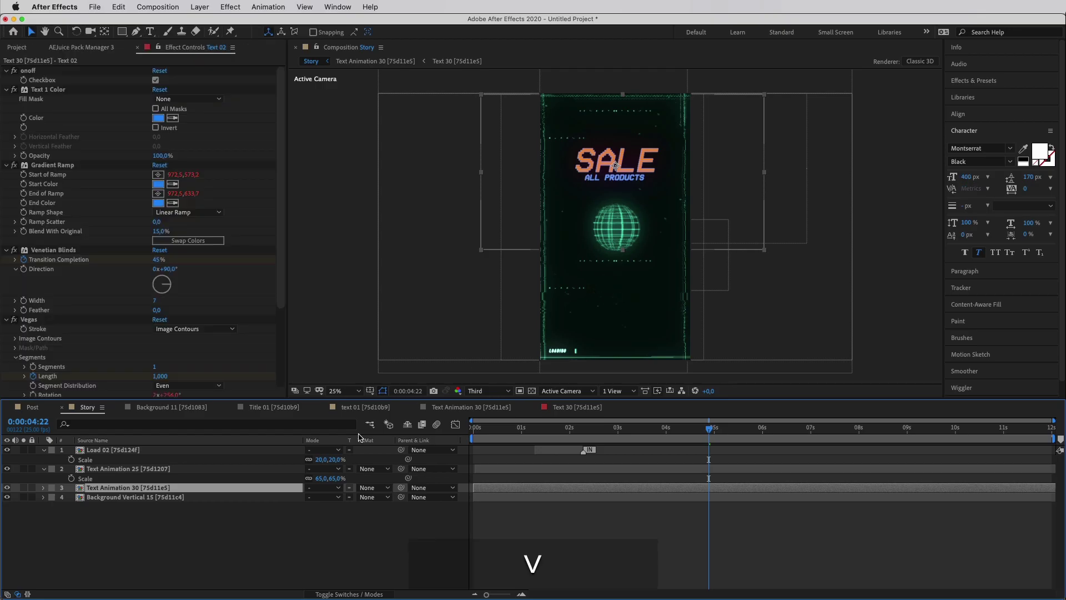
{"action": "double_click", "coordinate": [172, 469]}
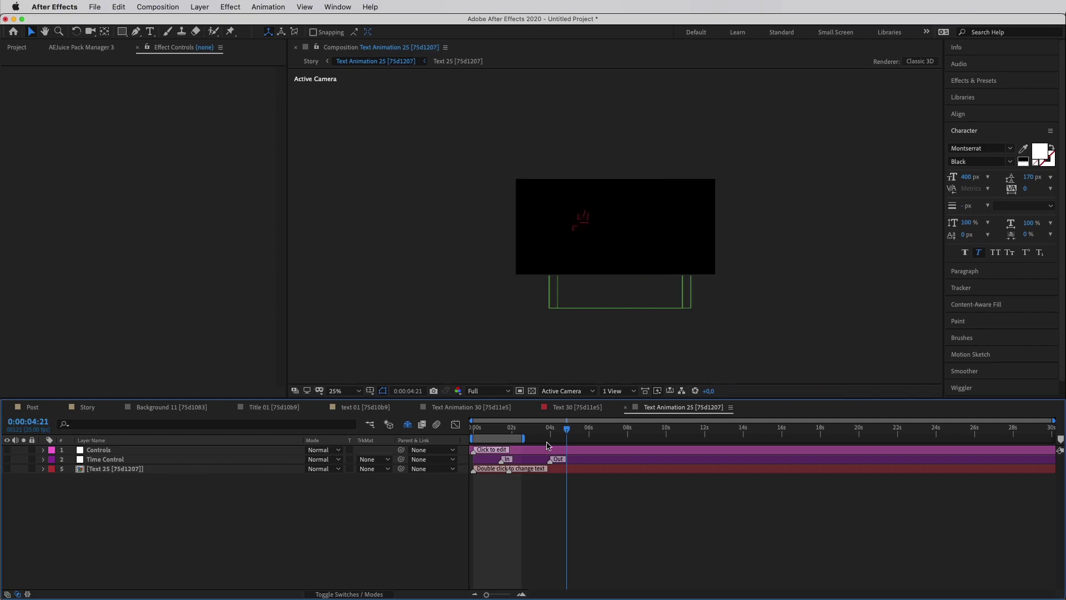
{"action": "left_click_drag", "start_coordinate": [549, 462], "coordinate": [674, 461]}
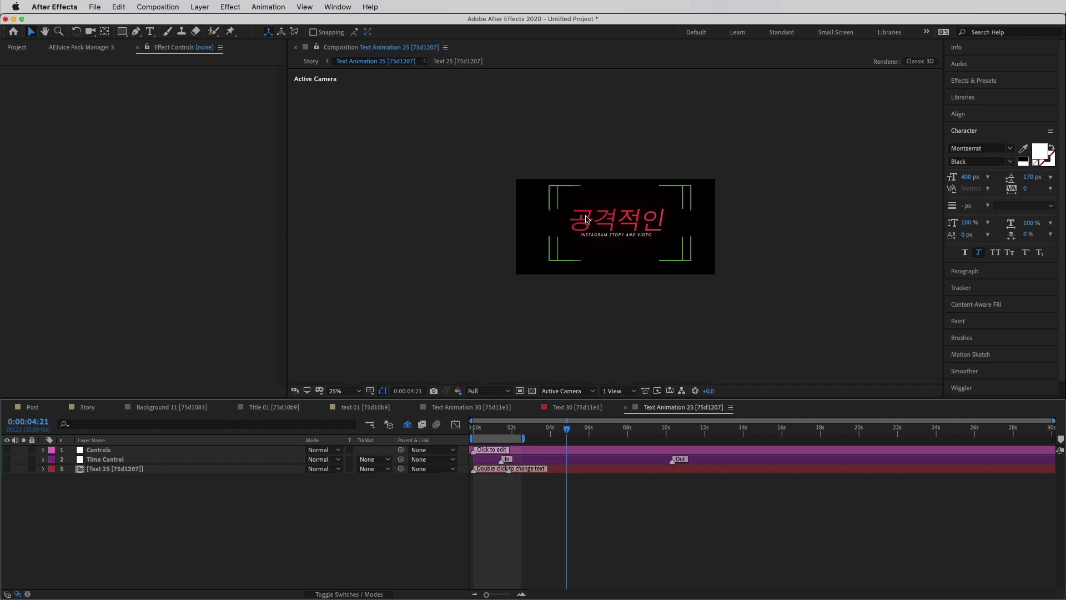
Open the nested Text 25 composition, replace the Text 01 wording with "SWIPE UP" and select all of its text
{"action": "double_click", "coordinate": [122, 469]}
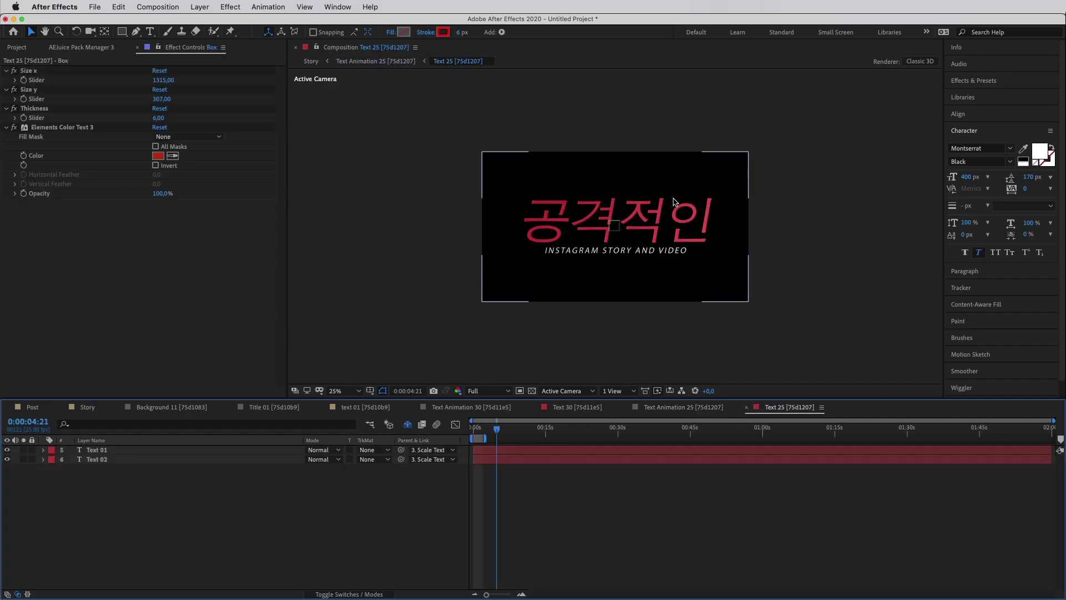
{"action": "double_click", "coordinate": [525, 451]}
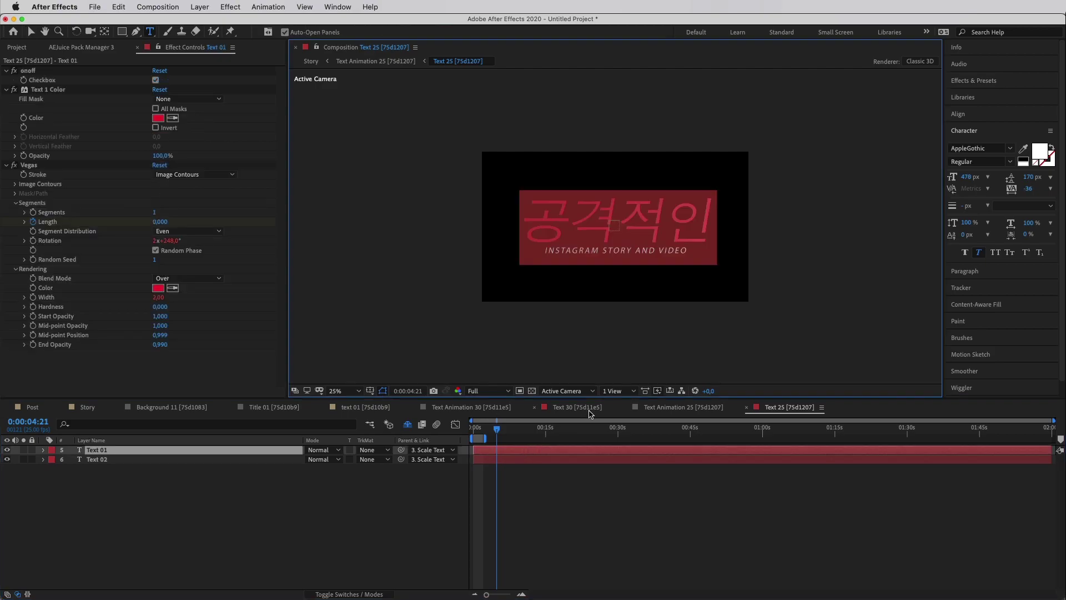
{"action": "type", "text": "SWIPE UP"}
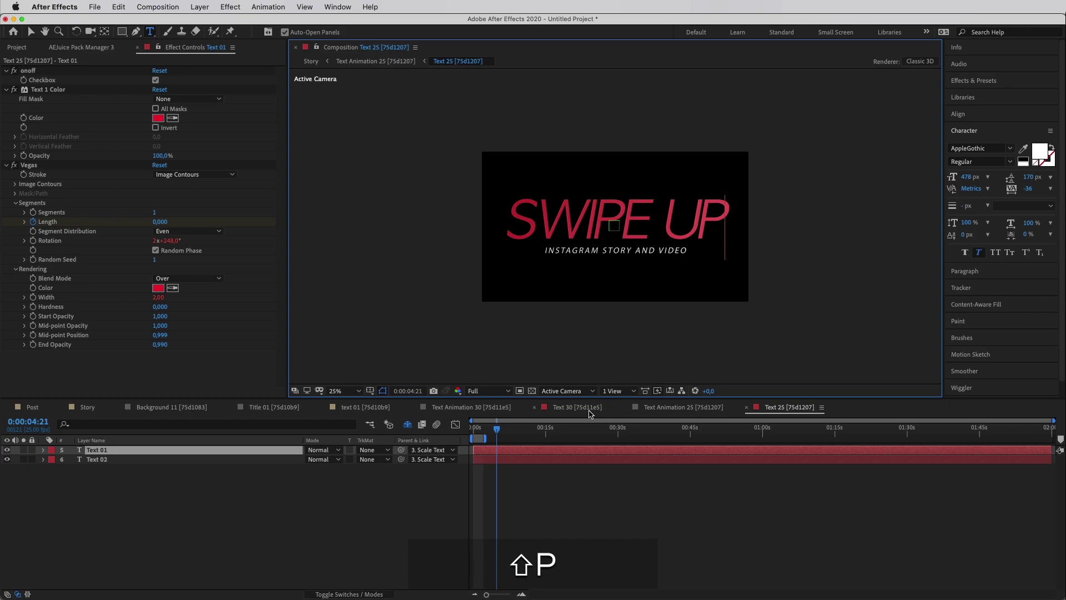
{"action": "key", "text": "shift+super+a"}
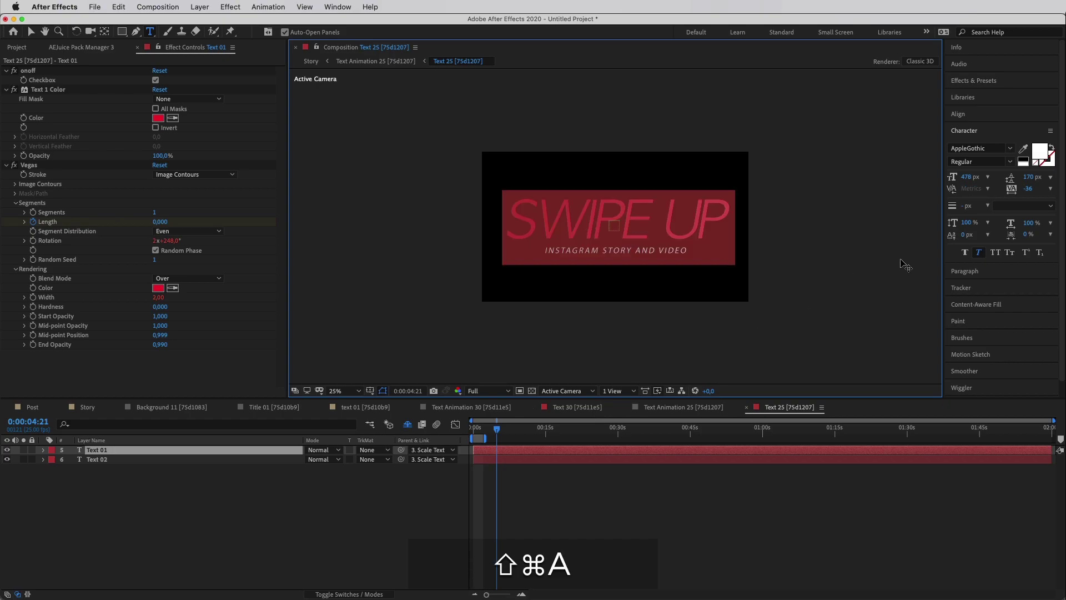
Set the font of the "SWIPE UP" text to Montserrat ExtraBold
{"action": "left_click", "coordinate": [983, 147]}
{"action": "type", "text": "MON"}
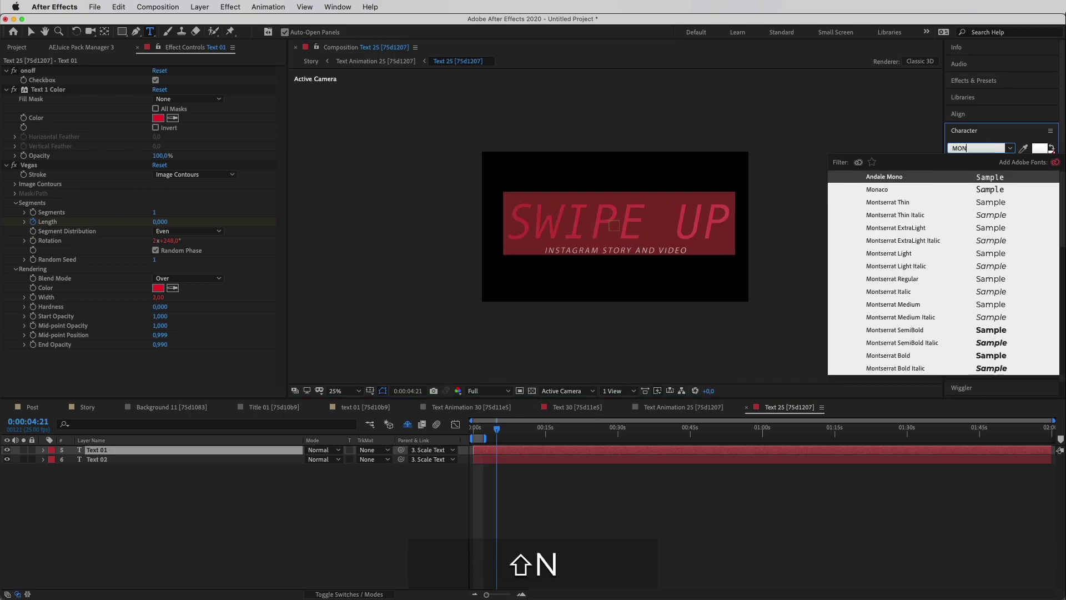
{"action": "type", "text": "TS"}
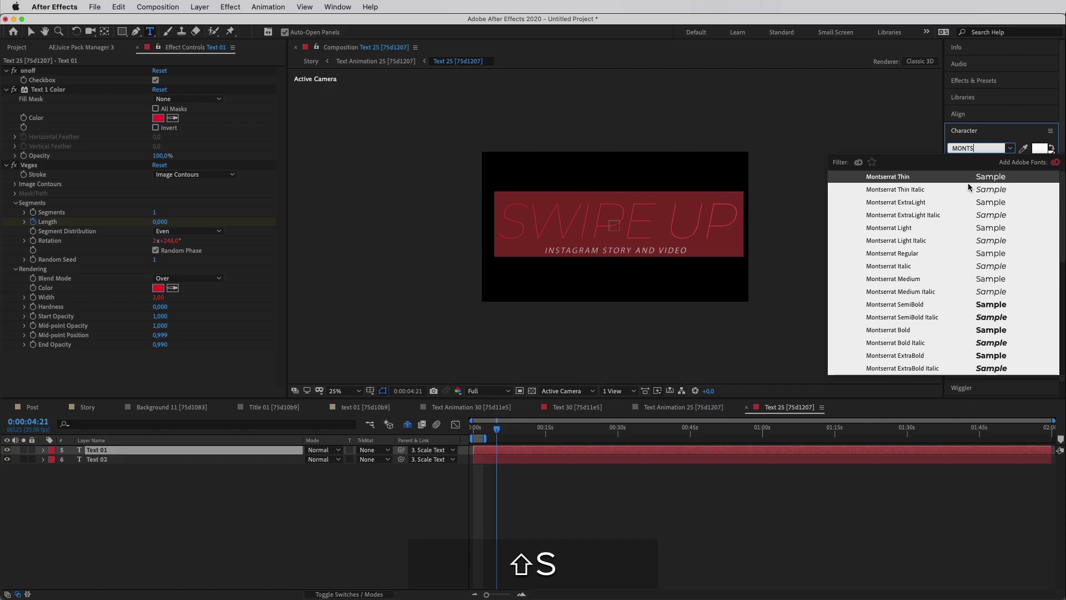
{"action": "left_click", "coordinate": [908, 360]}
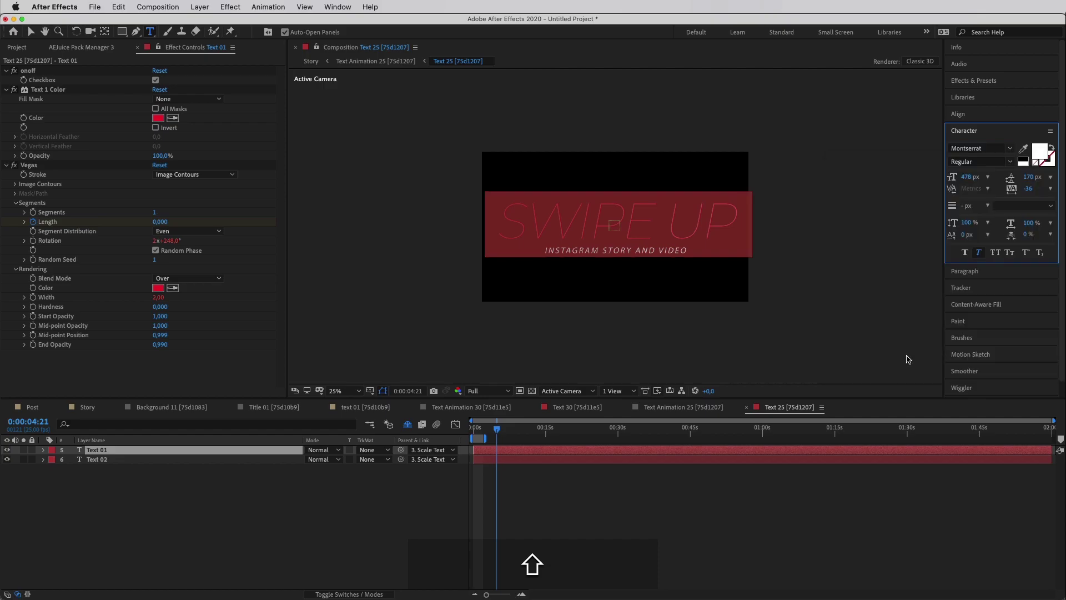
Replace the Text 02 subtitle's wording with "HUGE DISCOUNTS AHEAD"
{"action": "left_click", "coordinate": [481, 461]}
{"action": "left_click", "coordinate": [645, 251]}
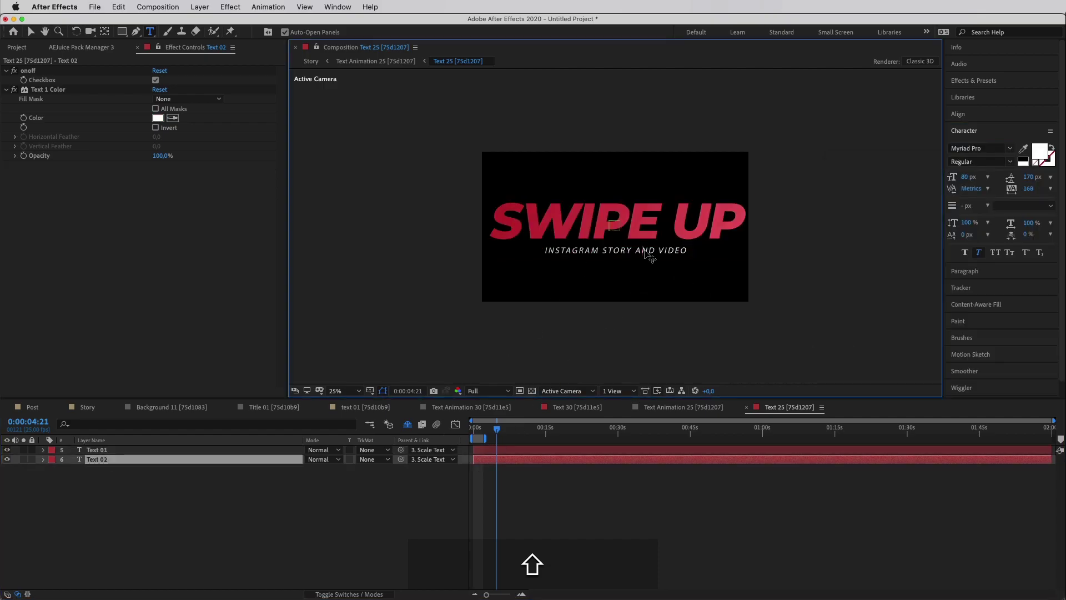
{"action": "key", "text": "super+shift+a"}
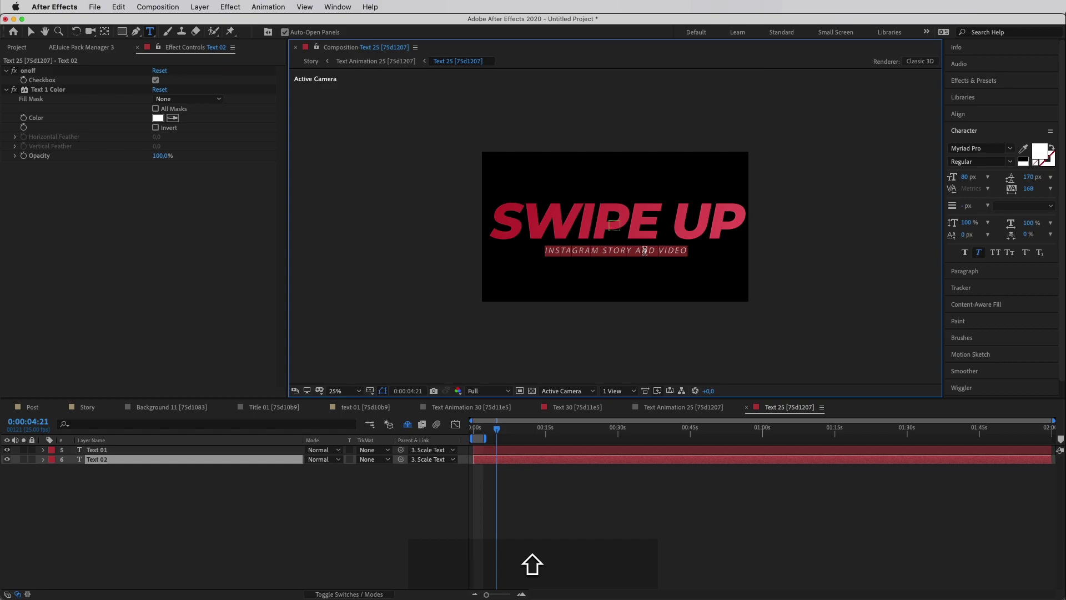
{"action": "type", "text": "HU"}
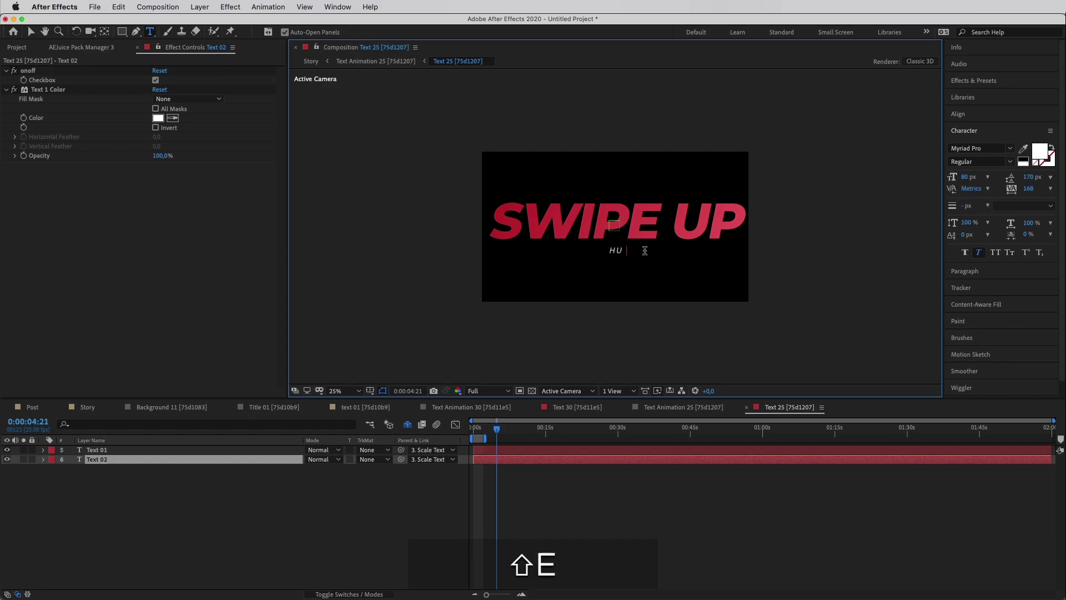
{"action": "type", "text": "GE DISCOUNTS "}
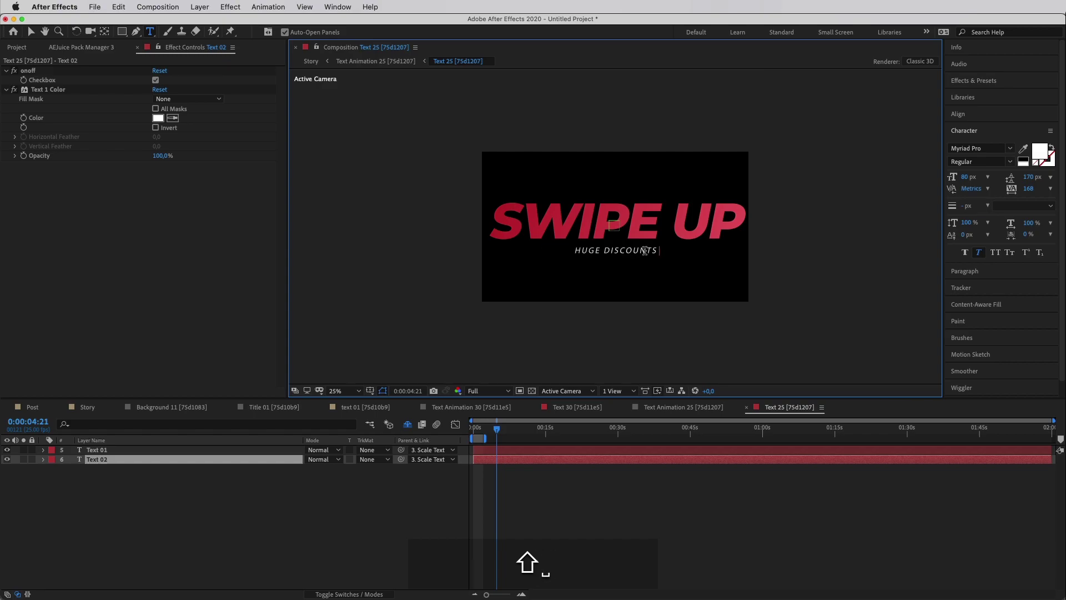
{"action": "type", "text": "AHE"}
{"action": "key", "text": "shift+BackSpace"}
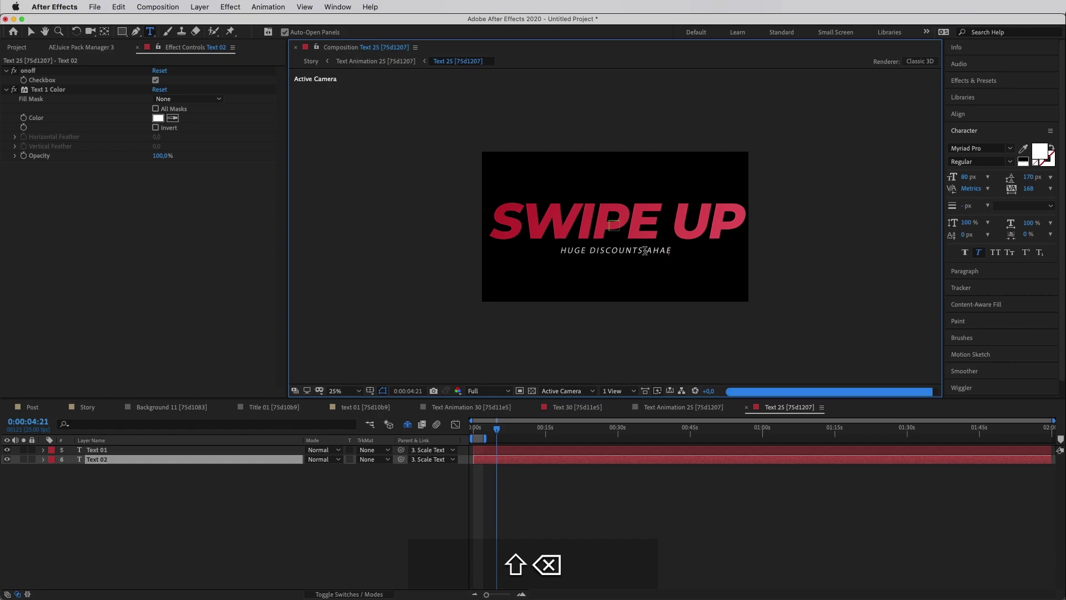
{"action": "type", "text": "EAD"}
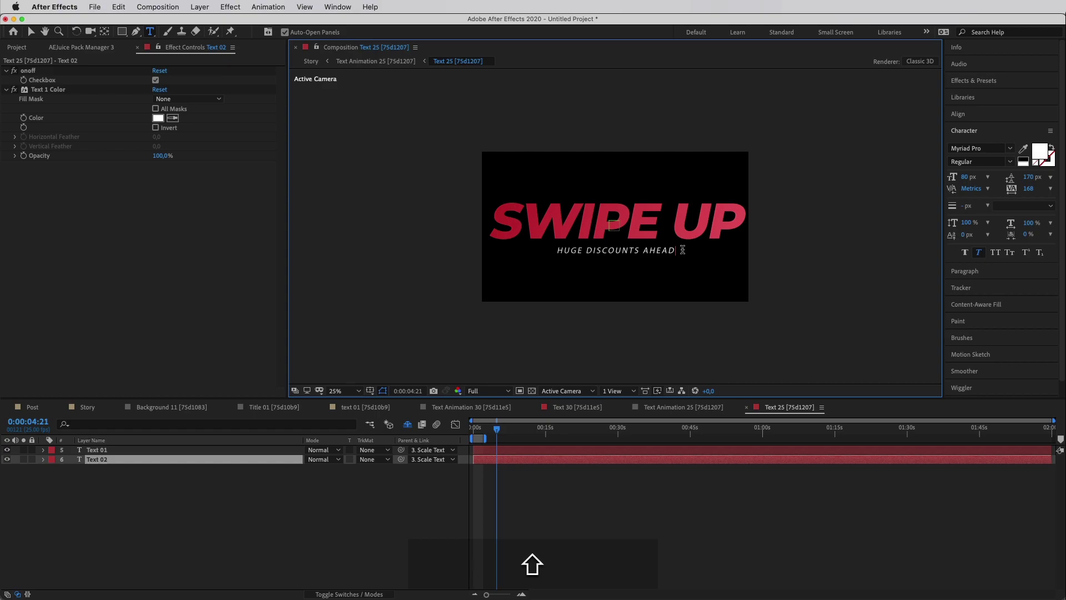
Set the font of the whole Text 02 subtitle to Montserrat ExtraBold and deselect the layer
{"action": "key", "text": "shift+super+a"}
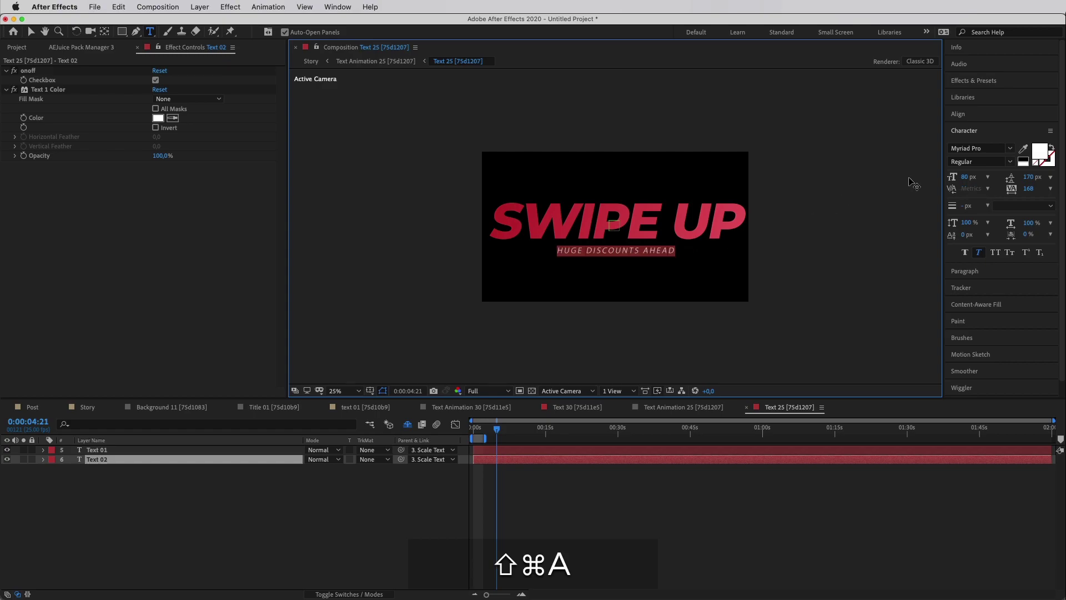
{"action": "left_click", "coordinate": [966, 147]}
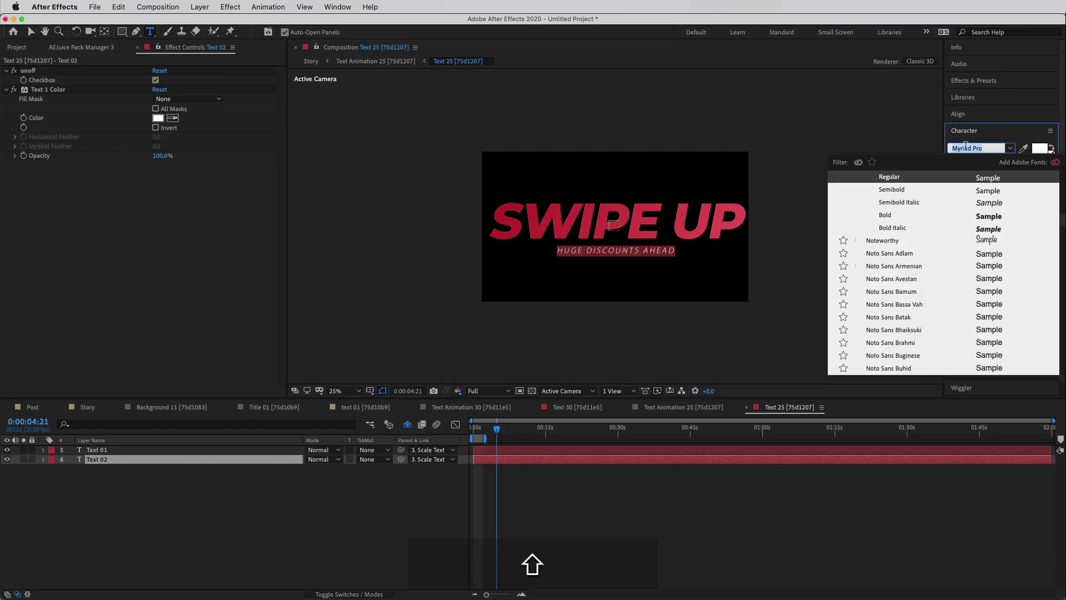
{"action": "type", "text": "MONT"}
{"action": "left_click", "coordinate": [964, 358]}
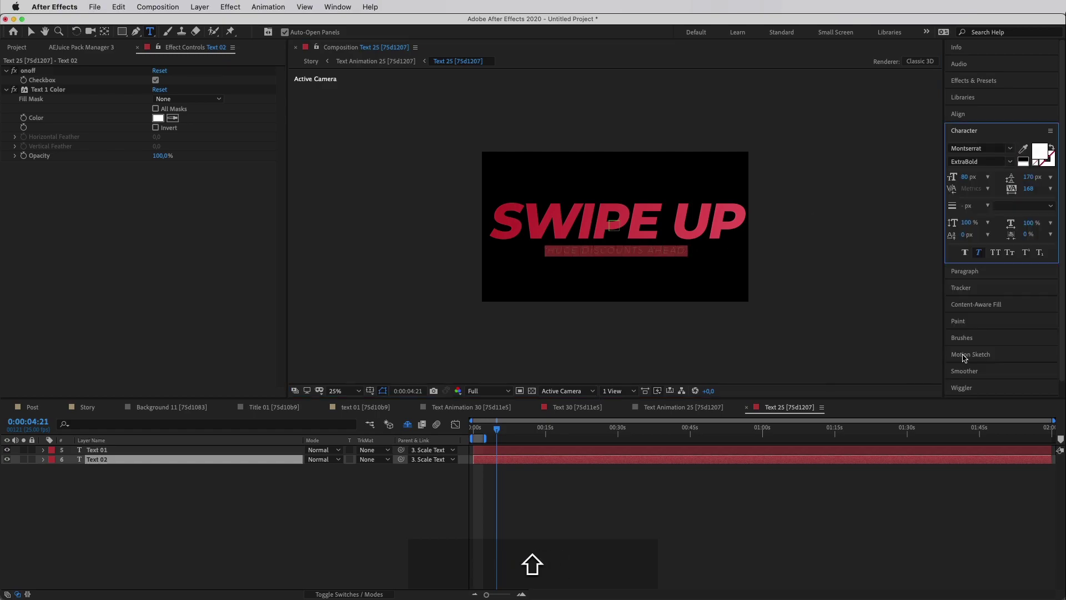
{"action": "left_click", "coordinate": [639, 530]}
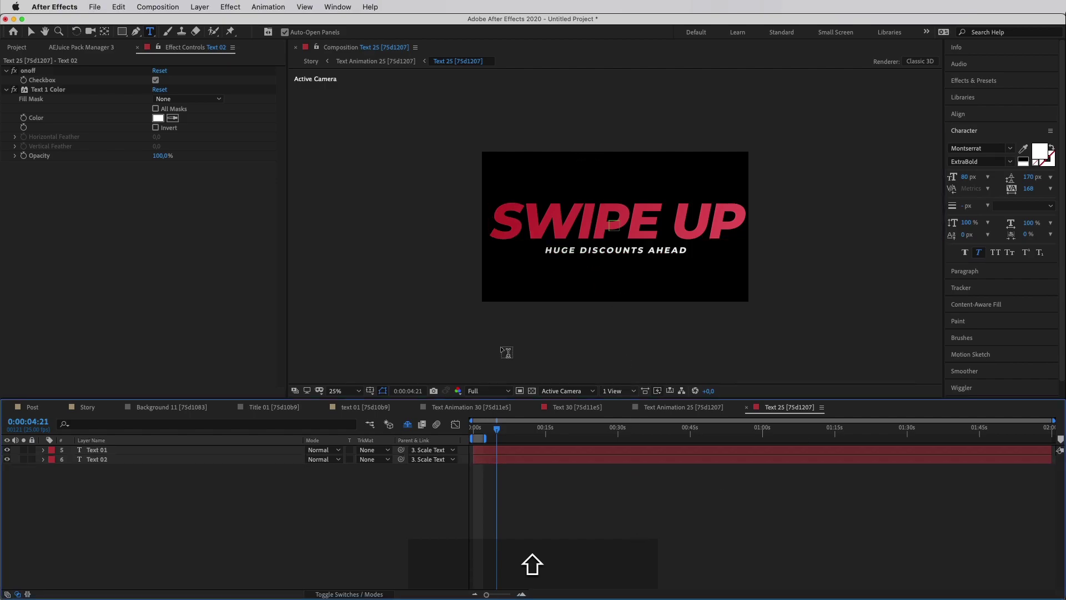
Return to the Story composition, re-enable view refresh and set the scale of Text Animation 25 to 45%
{"action": "left_click", "coordinate": [98, 408]}
{"action": "key", "text": "v"}
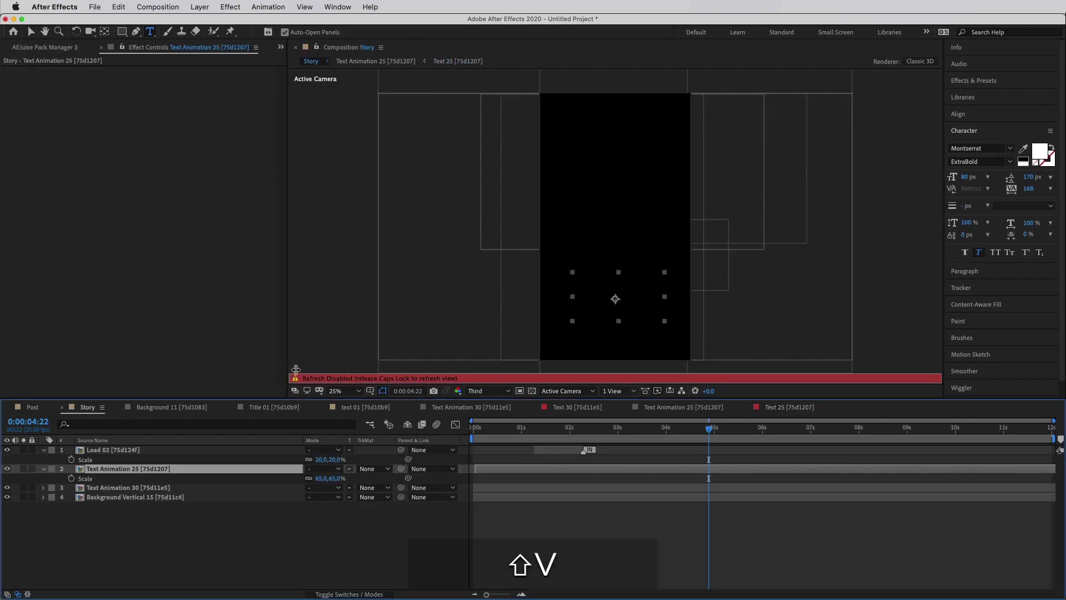
{"action": "key", "text": "Caps_Lock"}
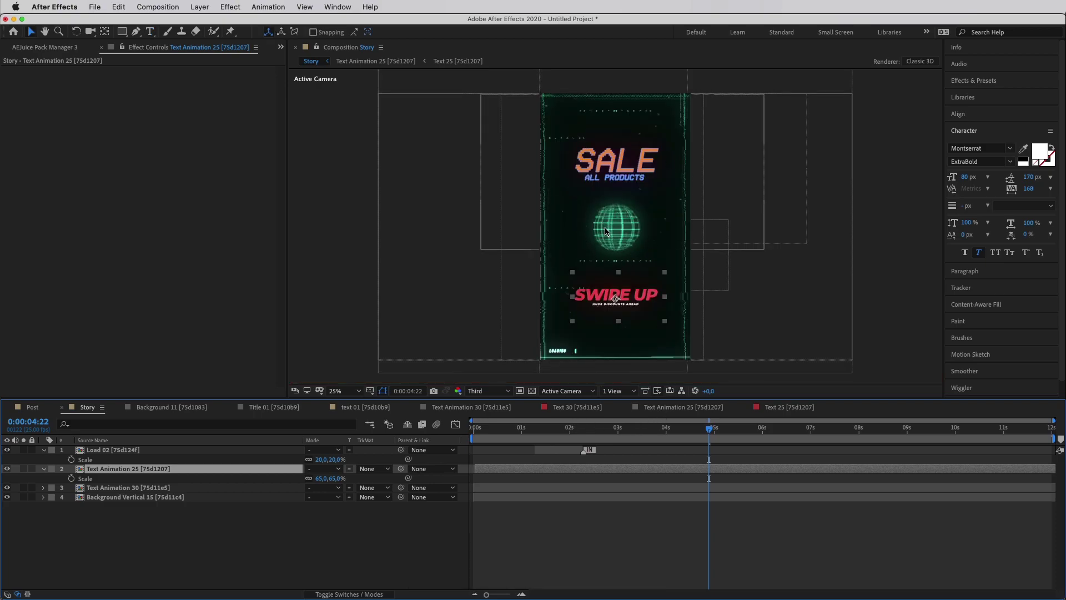
{"action": "left_click", "coordinate": [322, 478]}
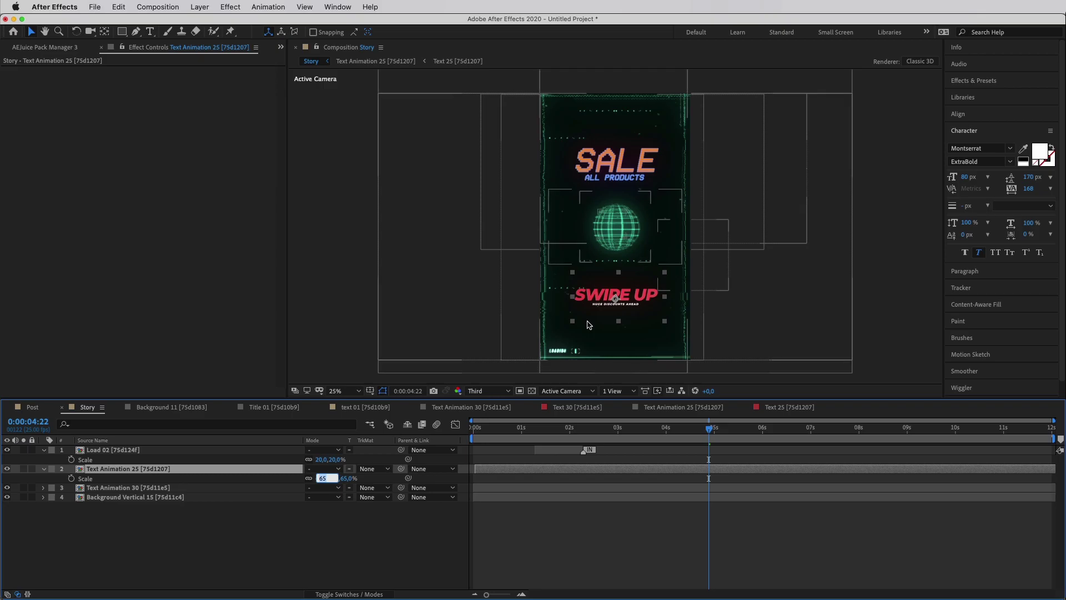
{"action": "type", "text": "45"}
{"action": "key", "text": "Return"}
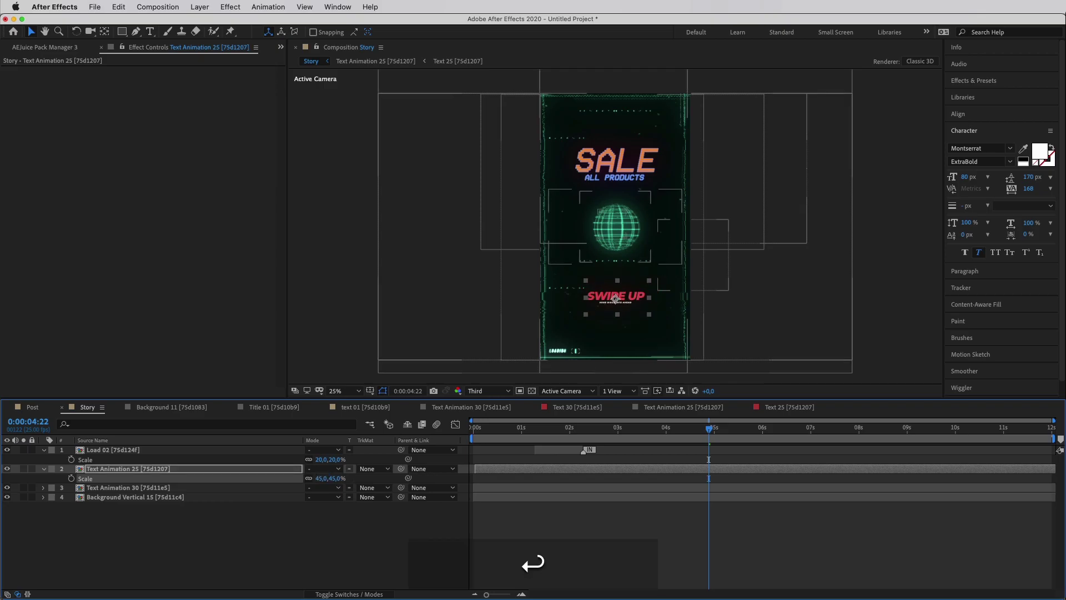
Nudge the Text Animation 25 layer slightly lower in the Story frame
{"action": "key", "text": "shift+Down"}
{"action": "key", "text": "shift+Down"}
{"action": "key", "text": "shift+Down"}
{"action": "key", "text": "shift+Down"}
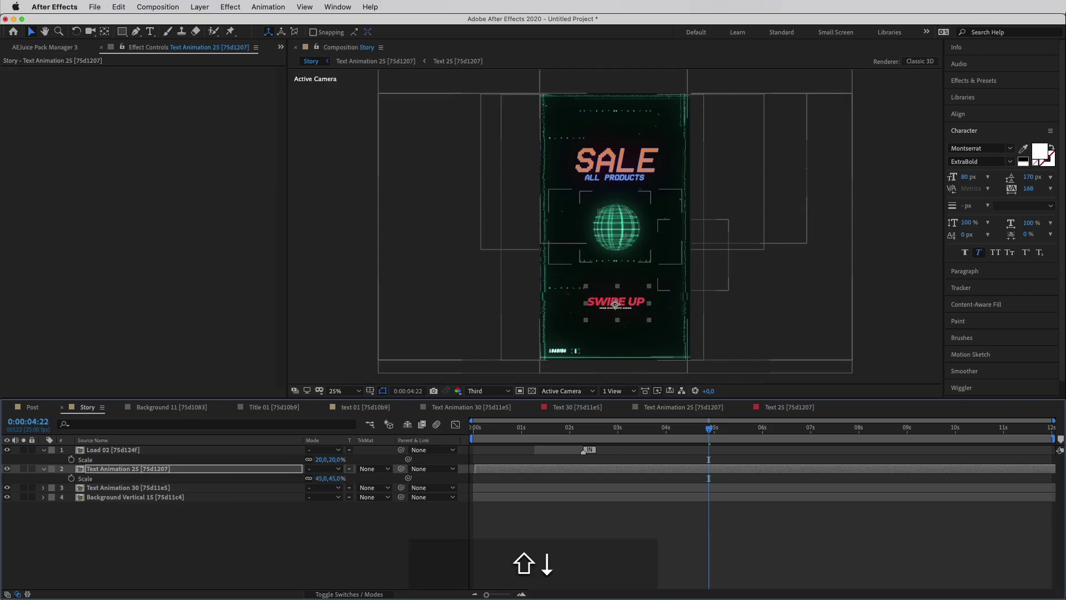
Check the timing of the Load 02 animation, then shift its layer earlier so it starts at about 1 second
{"action": "left_click", "coordinate": [572, 428]}
{"action": "left_click_drag", "start_coordinate": [572, 429], "coordinate": [632, 438]}
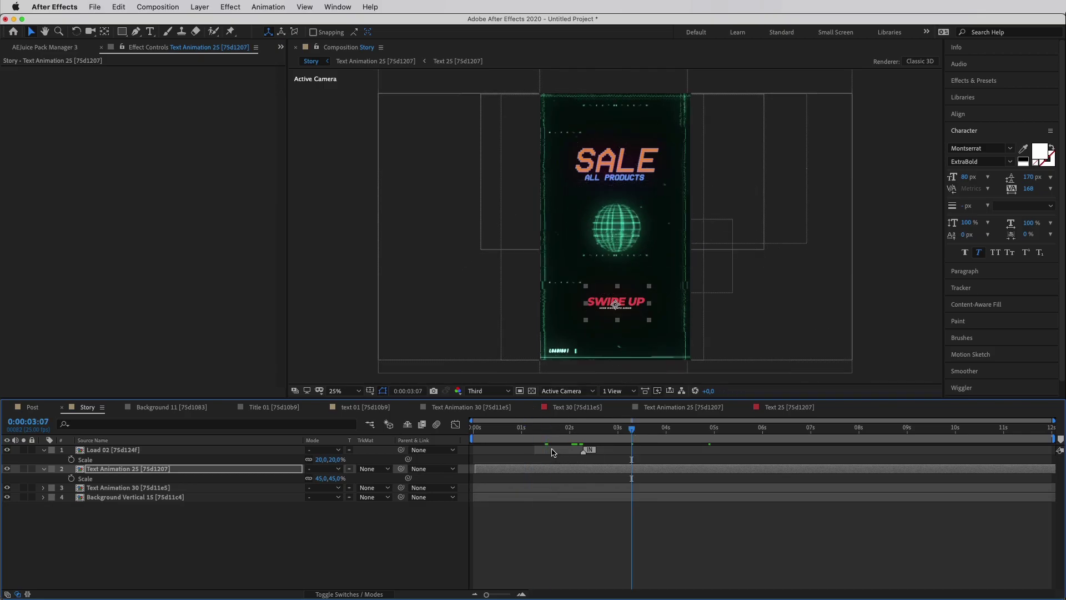
{"action": "left_click_drag", "start_coordinate": [554, 451], "coordinate": [540, 452]}
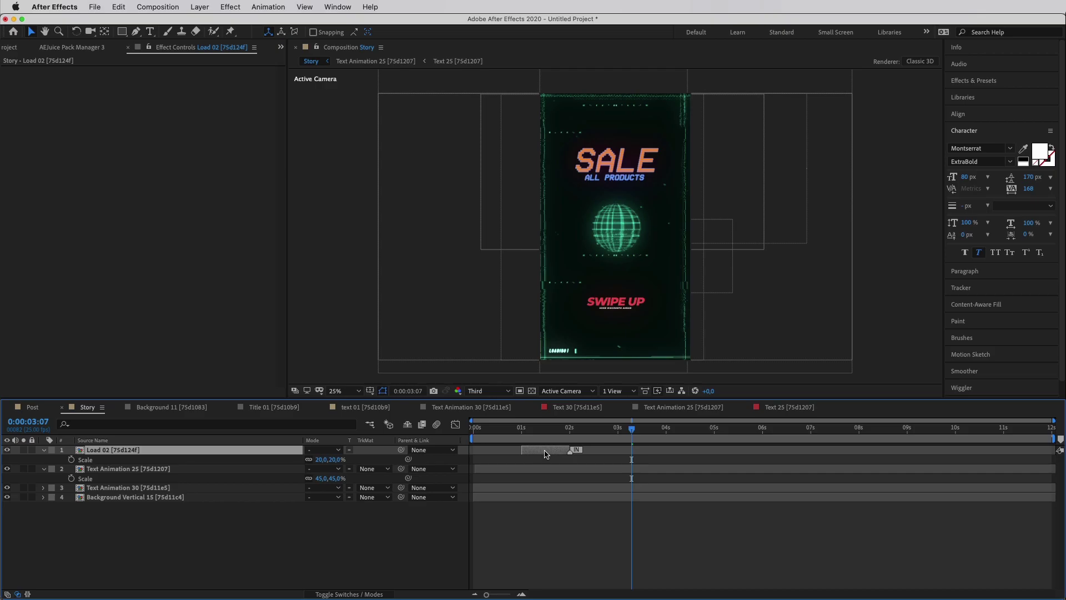
Duplicate the Load 02 layer twice and stagger the copies to start at about 2.3 and 3.6 seconds
{"action": "key", "text": "super+d"}
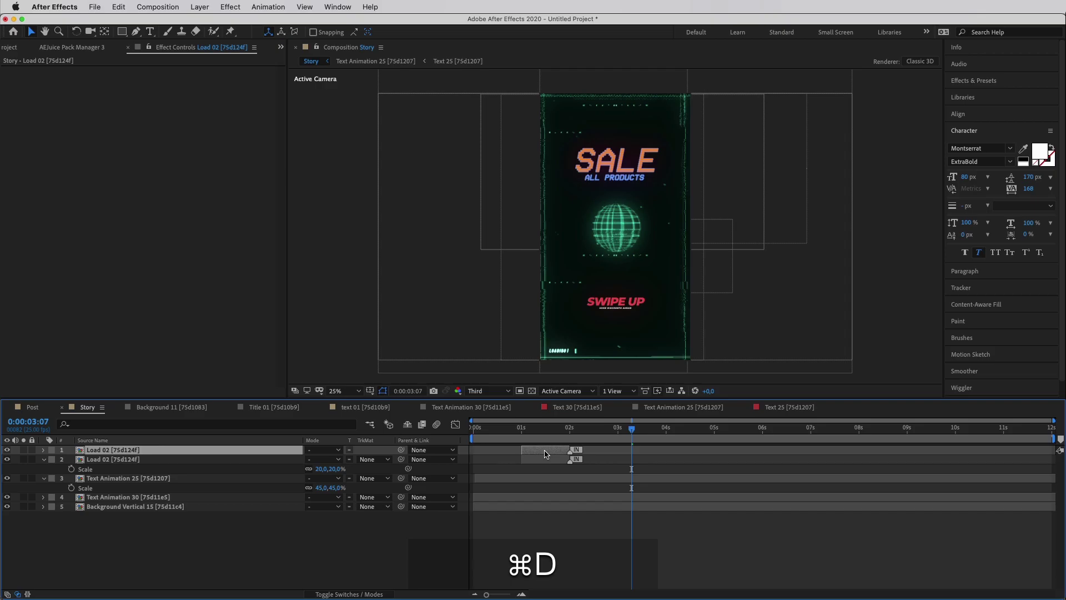
{"action": "left_click_drag", "start_coordinate": [546, 452], "coordinate": [667, 453]}
{"action": "key", "text": "super+d"}
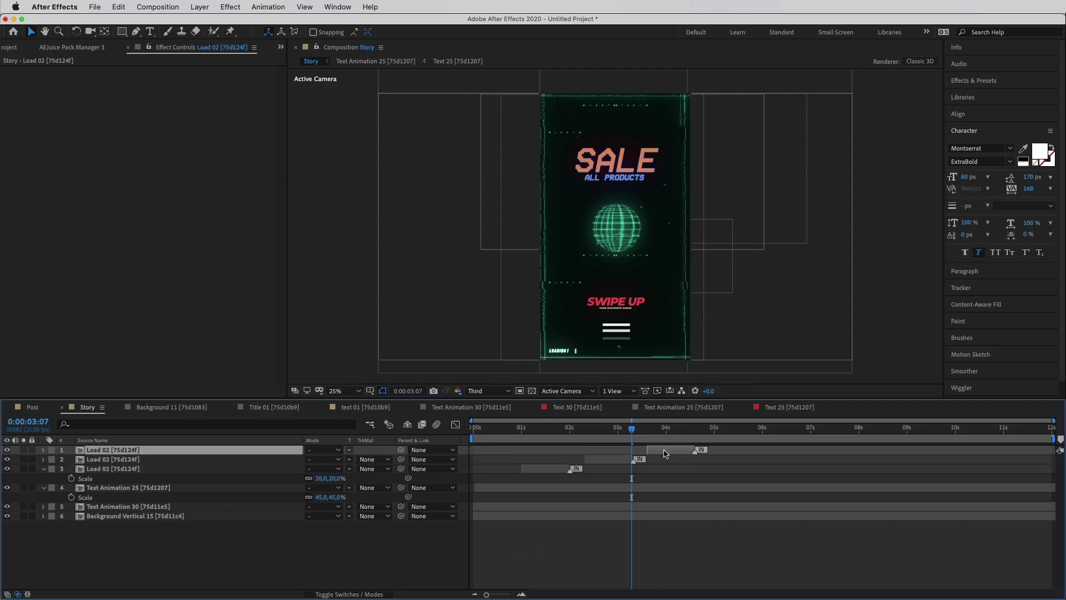
{"action": "left_click", "coordinate": [574, 430]}
{"action": "key", "text": "space"}
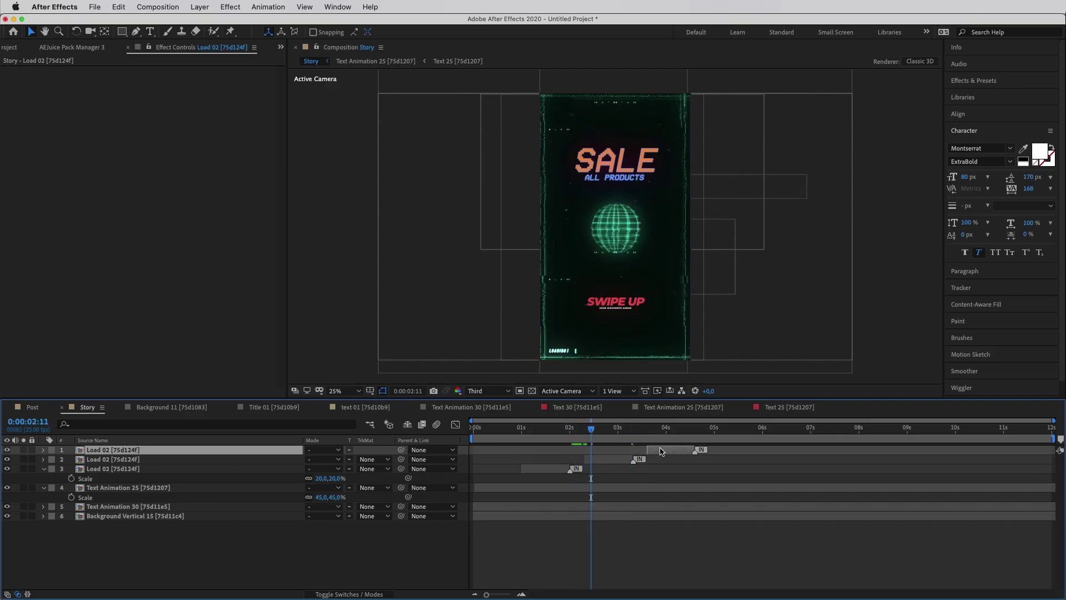
Add five more Load 02 duplicates and stagger them one after another until about 11 seconds
{"action": "key", "text": "super+d"}
{"action": "left_click_drag", "start_coordinate": [662, 451], "coordinate": [1026, 454]}
{"action": "key", "text": "super+d"}
{"action": "key", "text": "super+d"}
{"action": "key", "text": "super+d"}
{"action": "key", "text": "super+d"}
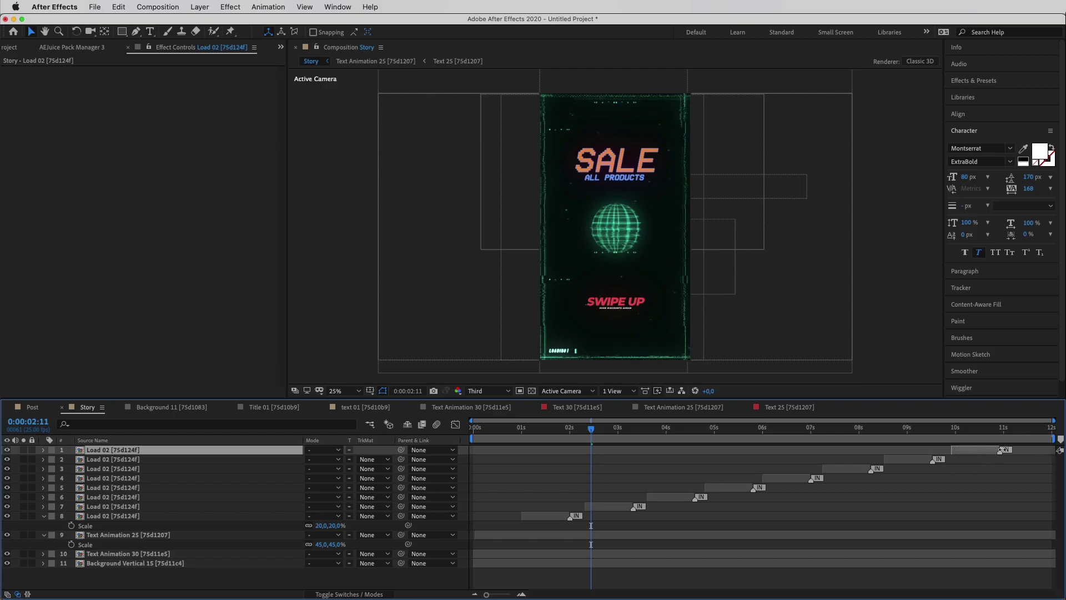
Preview the finished Story composition from its first frame
{"action": "key", "text": "Home"}
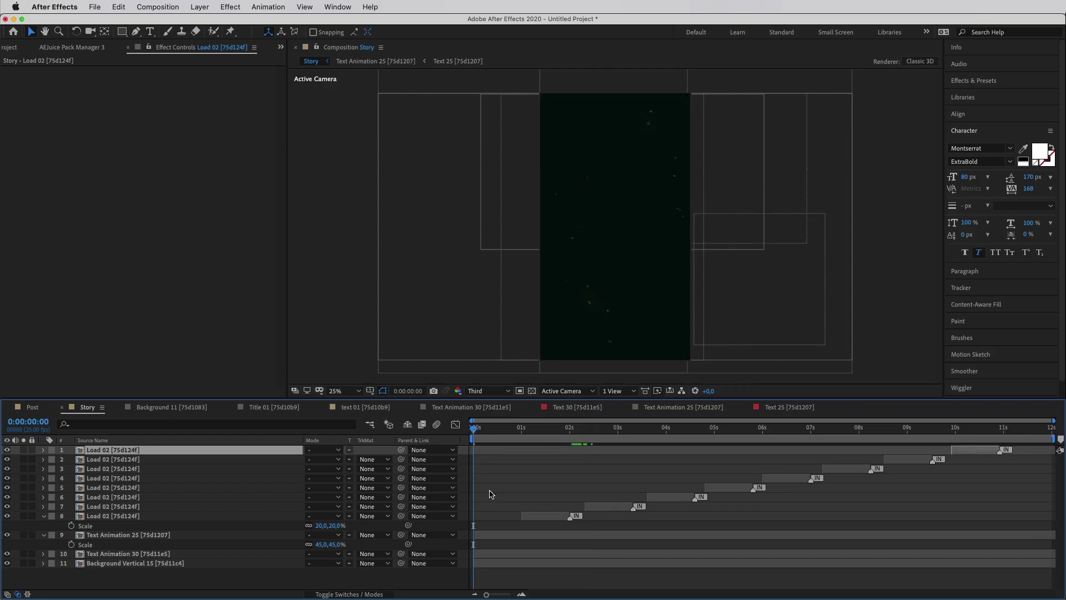
{"action": "left_click", "coordinate": [528, 575]}
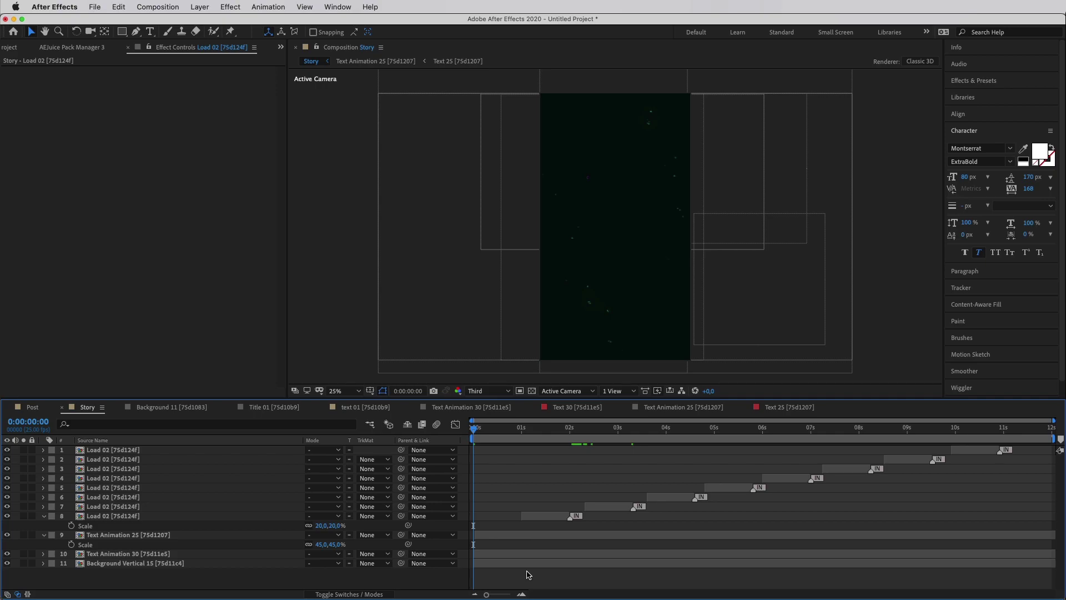
{"action": "key", "text": "space"}
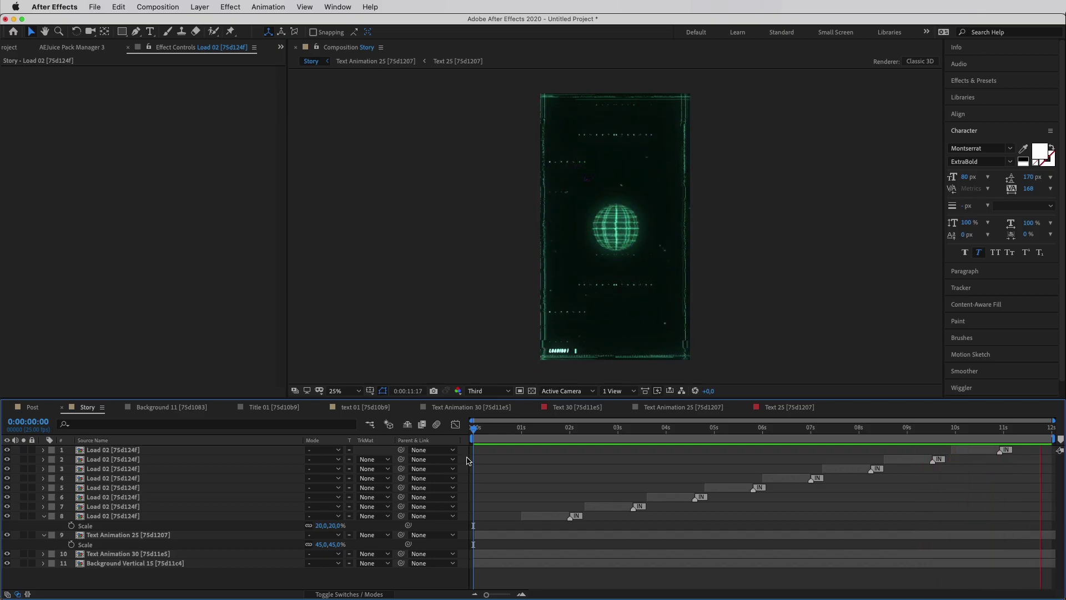
{"action": "key", "text": "space"}
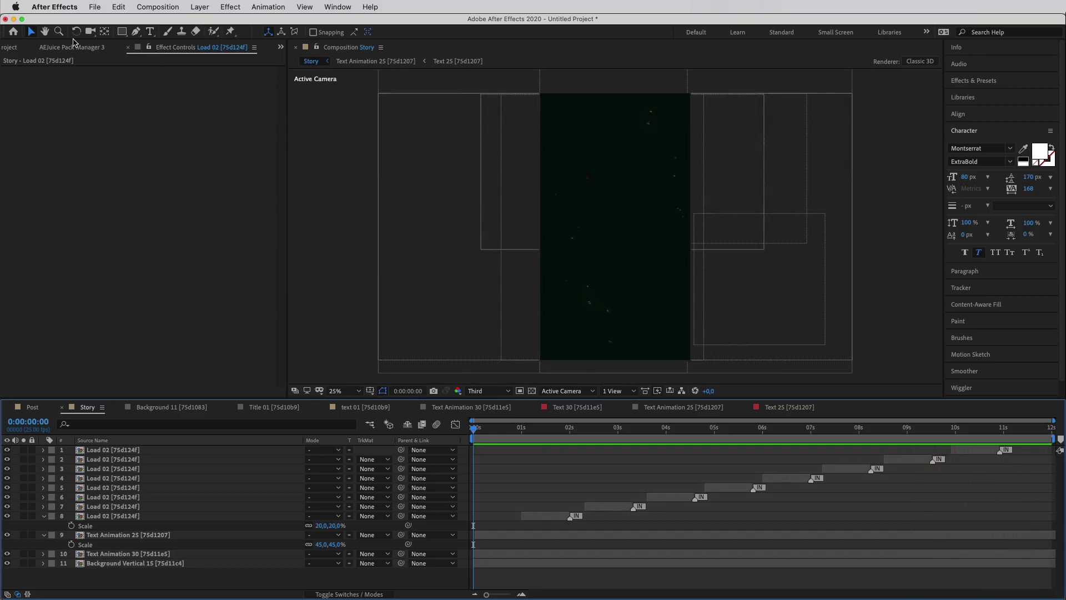
Browse the purchased packs in AEJuice Pack Manager 3 and revisit the Kinetic Typography and Cyberpunk HUD contents
{"action": "left_click", "coordinate": [75, 48]}
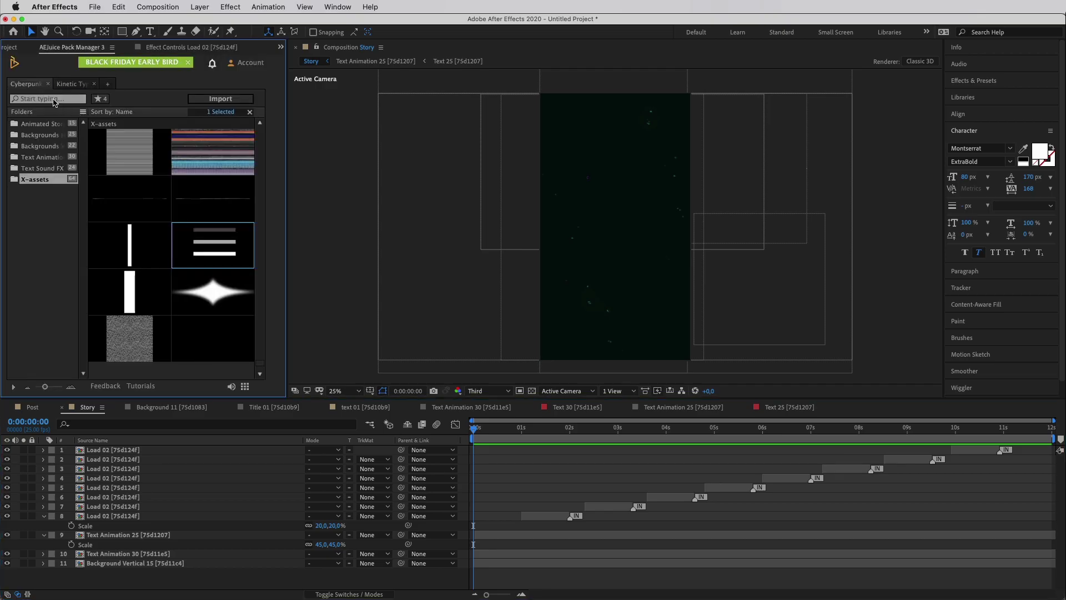
{"action": "left_click", "coordinate": [107, 85]}
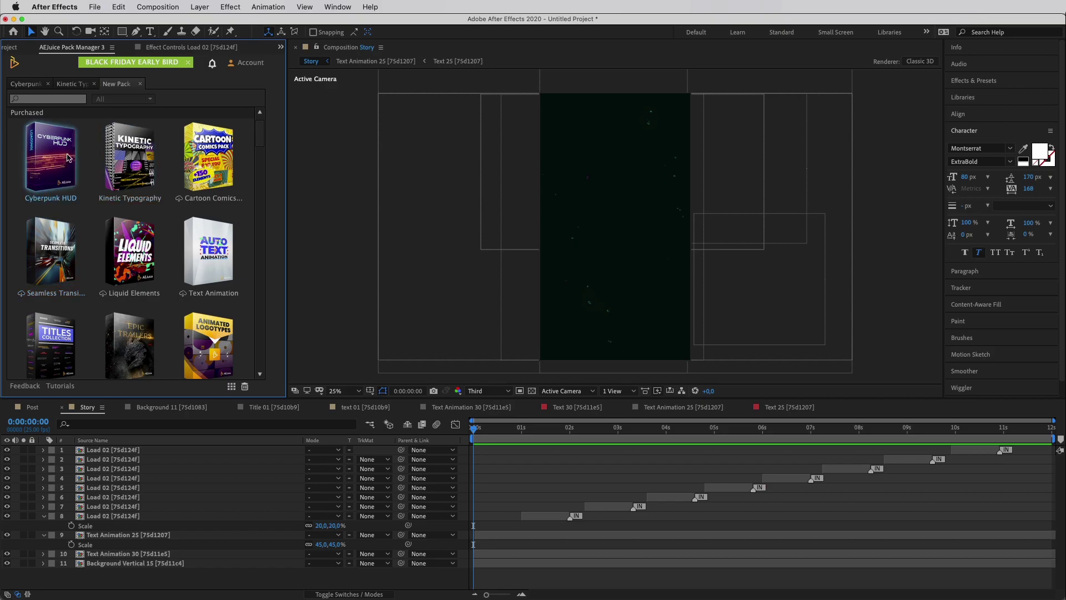
{"action": "scroll", "coordinate": [255, 175], "scroll_direction": "down", "scroll_amount": 2}
{"action": "scroll", "coordinate": [254, 178], "scroll_direction": "down", "scroll_amount": 4}
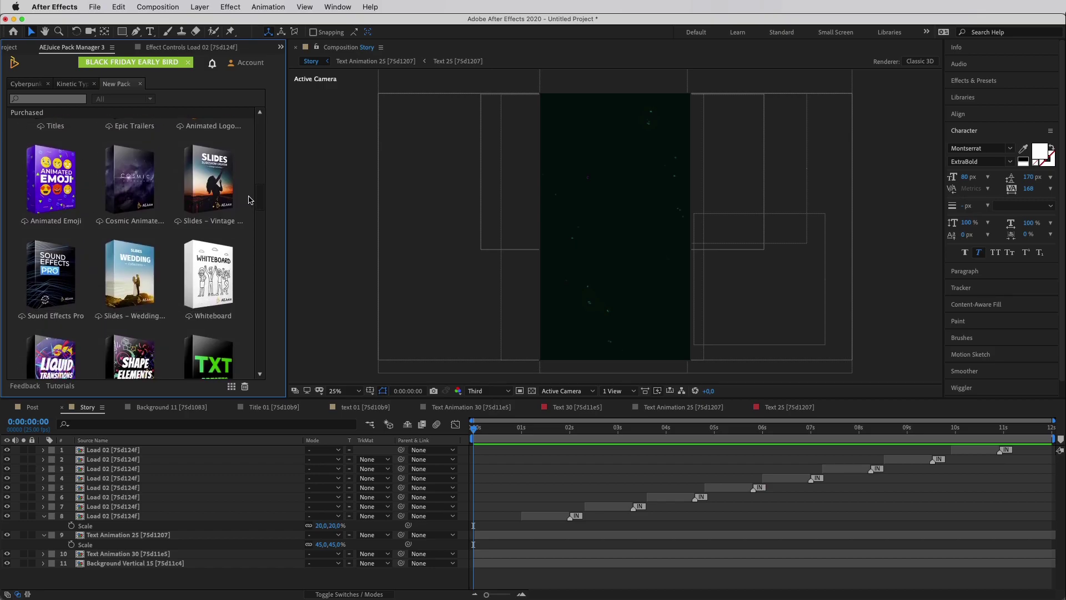
{"action": "scroll", "coordinate": [242, 247], "scroll_direction": "down", "scroll_amount": 4}
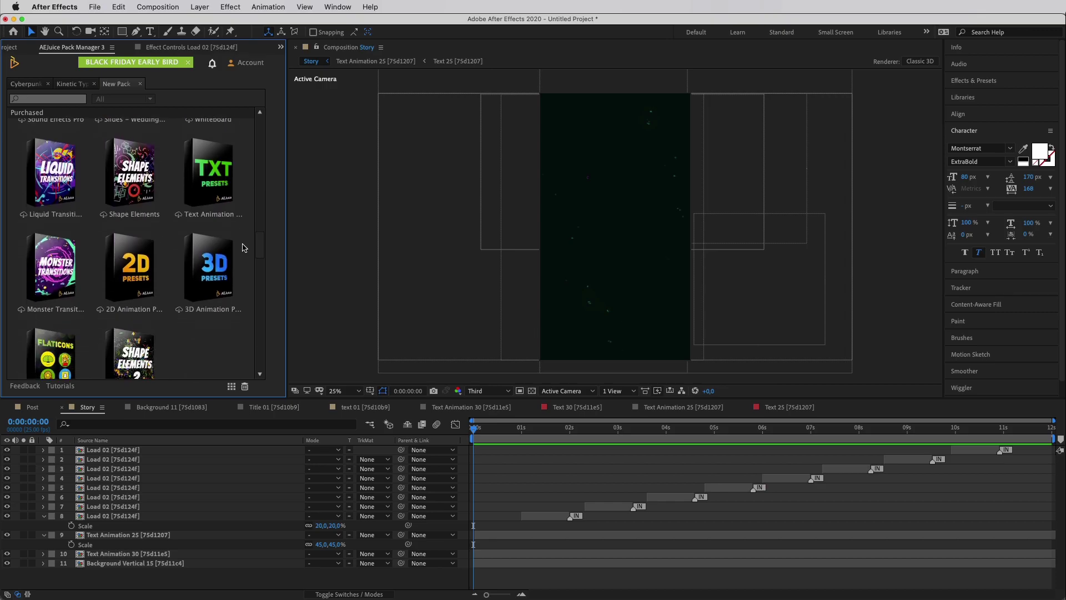
{"action": "left_click_drag", "start_coordinate": [259, 250], "coordinate": [261, 132]}
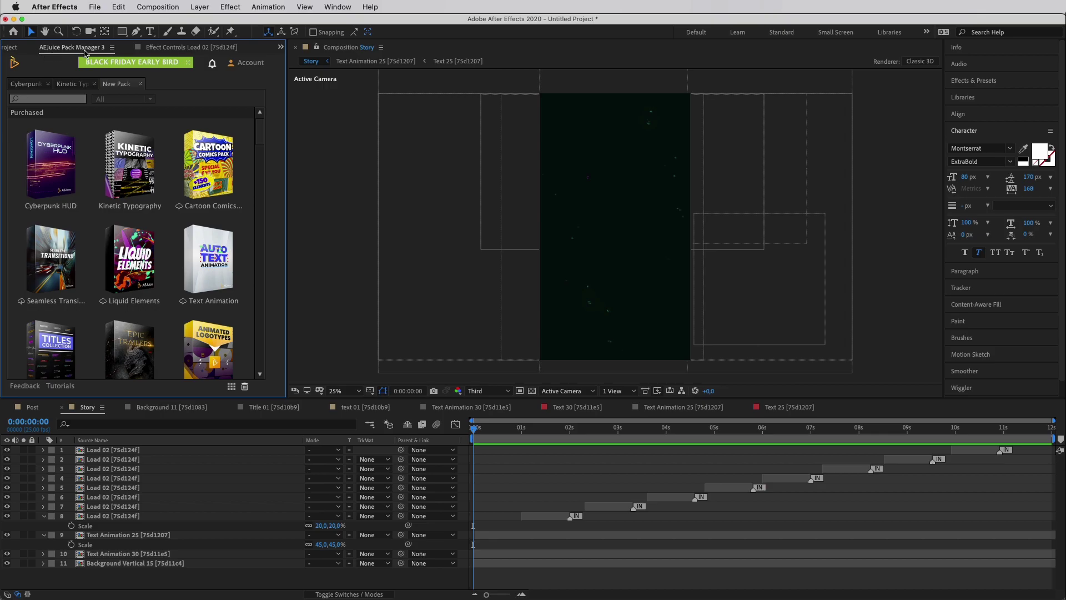
{"action": "left_click", "coordinate": [52, 150]}
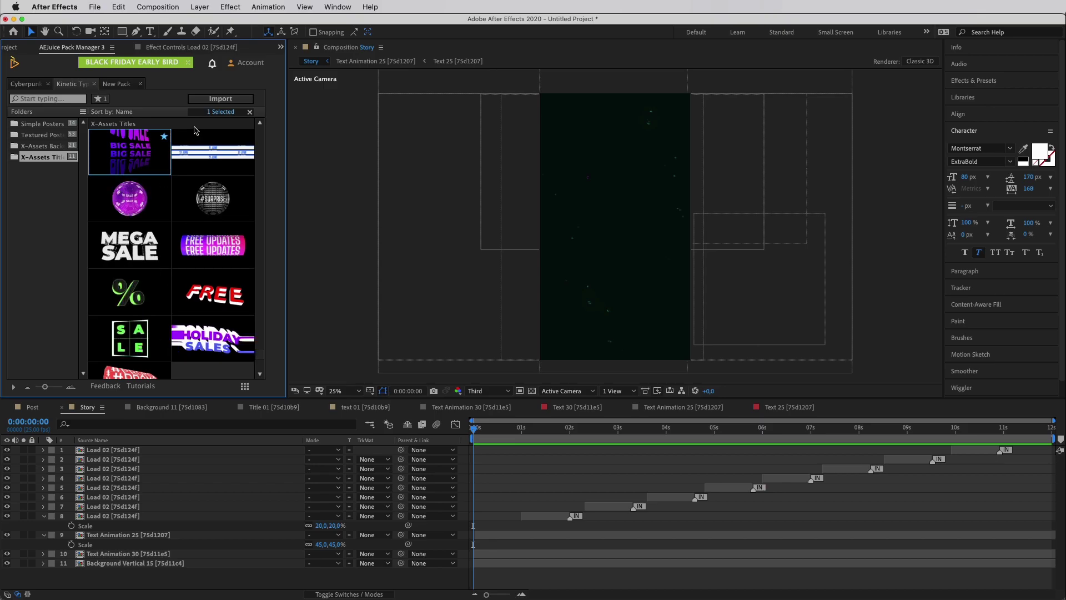
{"action": "left_click", "coordinate": [33, 86]}
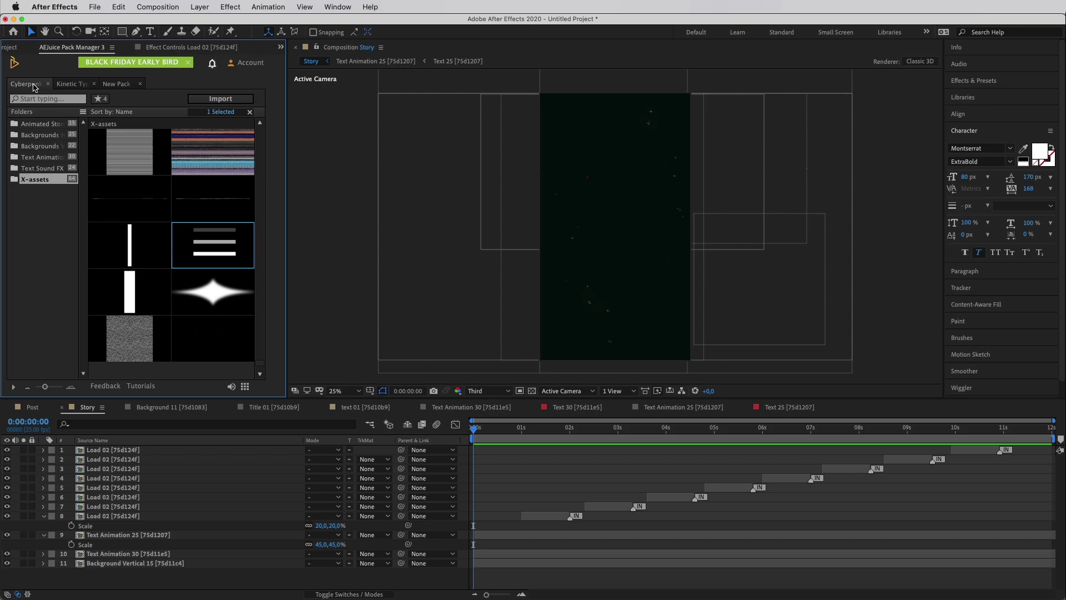
{"action": "left_click", "coordinate": [121, 87]}
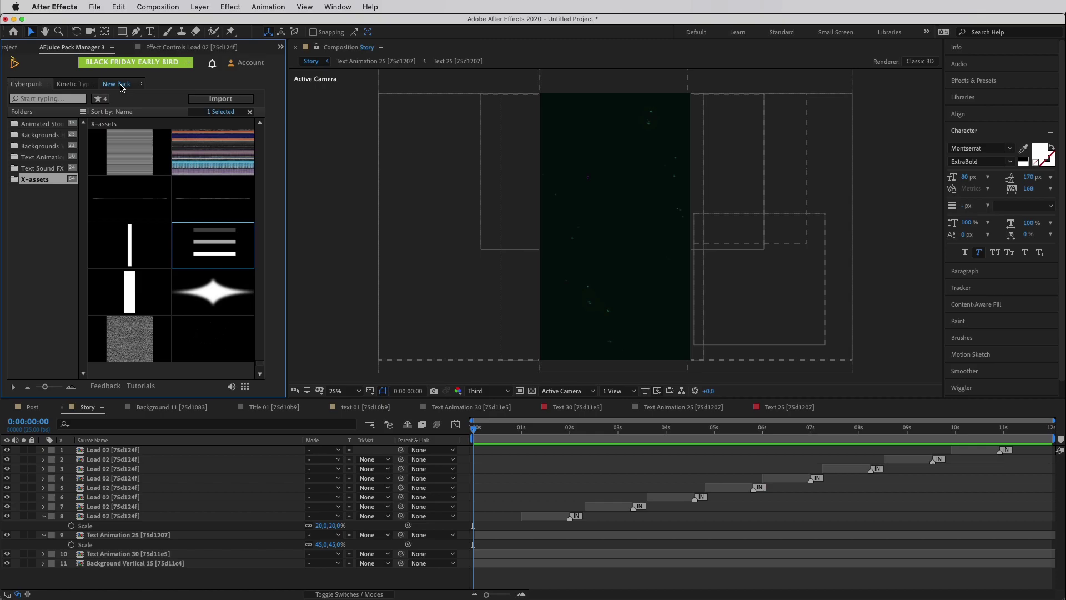